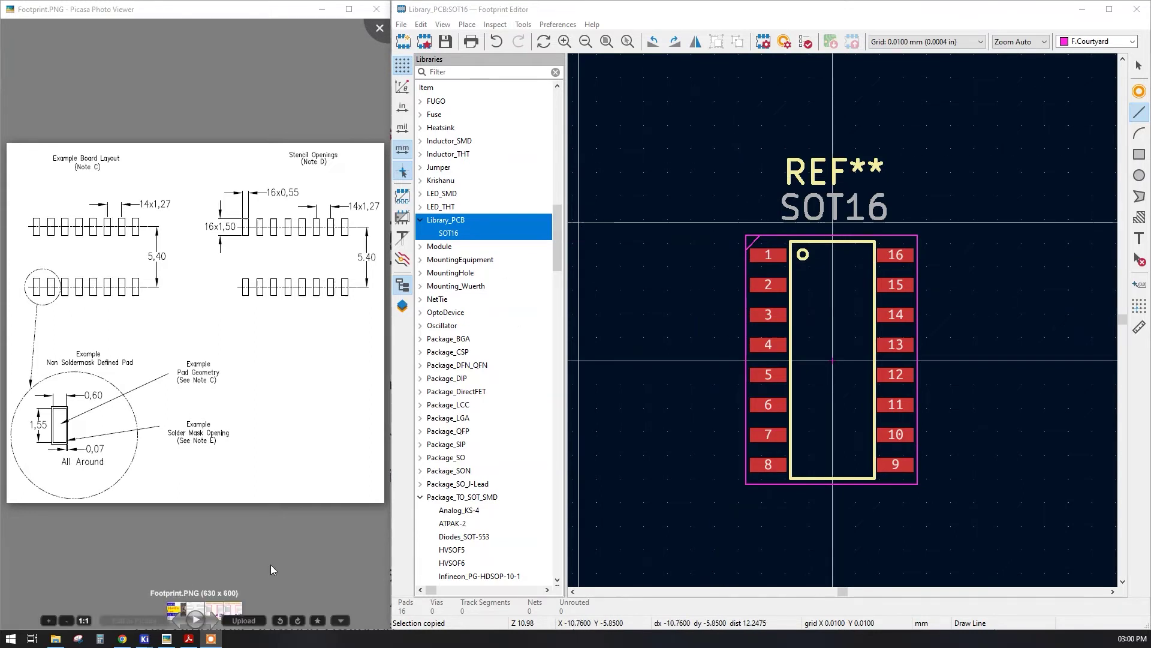
Step: Switch to the CD74HC4051 datasheet in Acrobat Reader and view its title and the Pin Configuration And Functions section
click(190, 640)
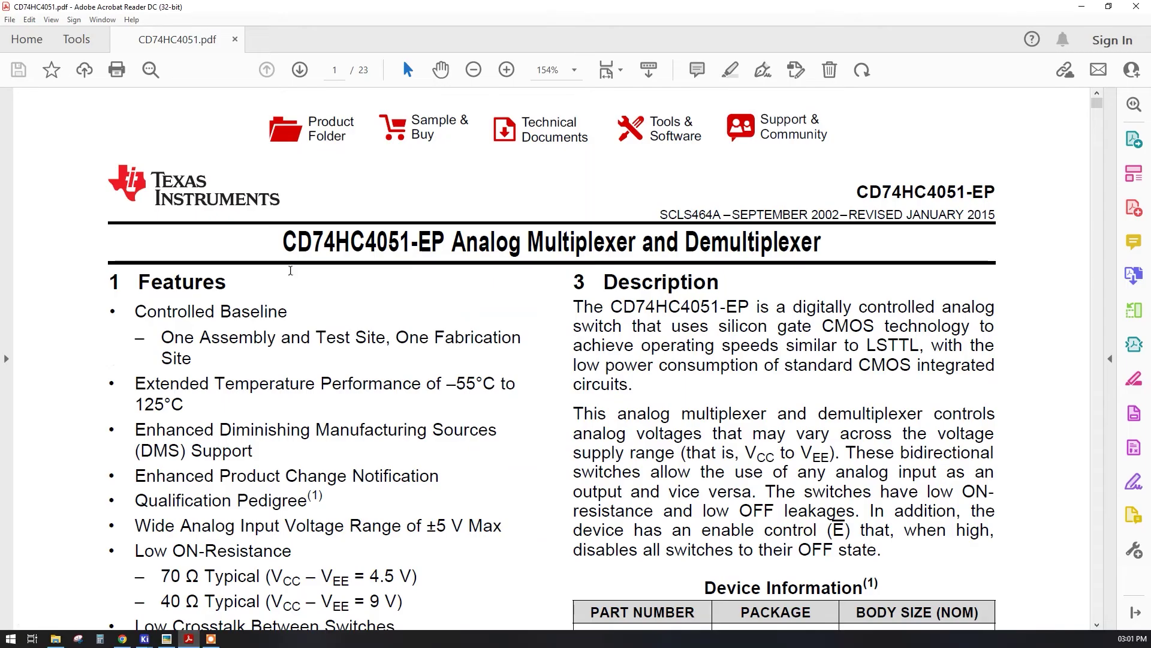
drag(286, 241, 411, 243)
click(356, 249)
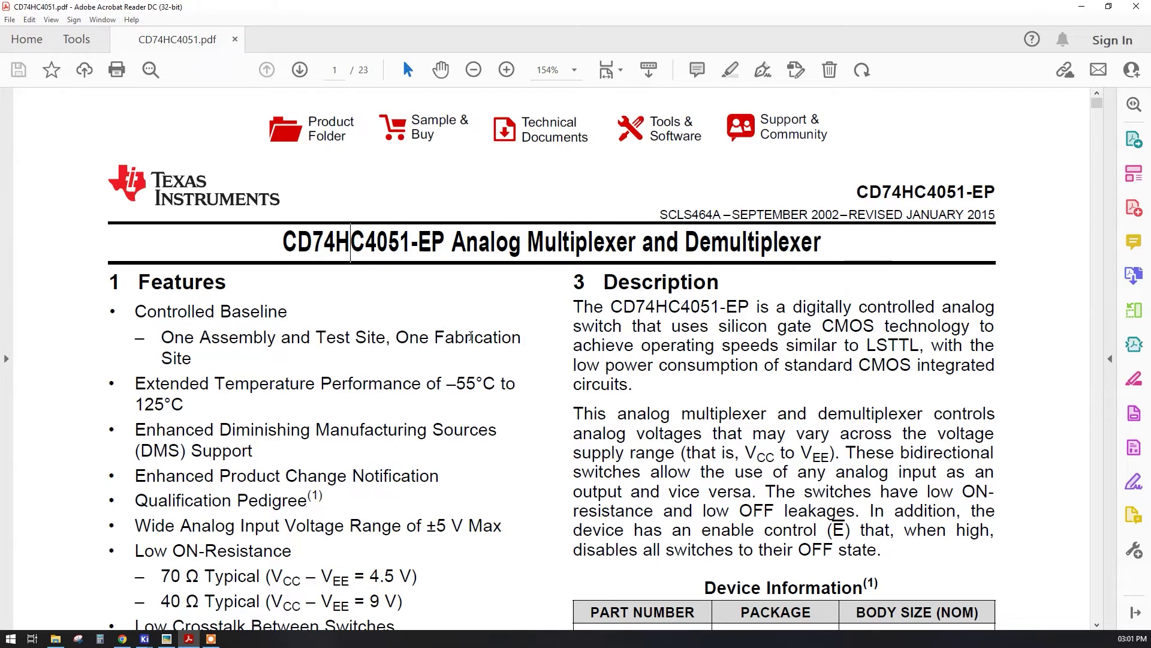
scroll(590, 391, down, 1)
drag(1097, 104, 1097, 157)
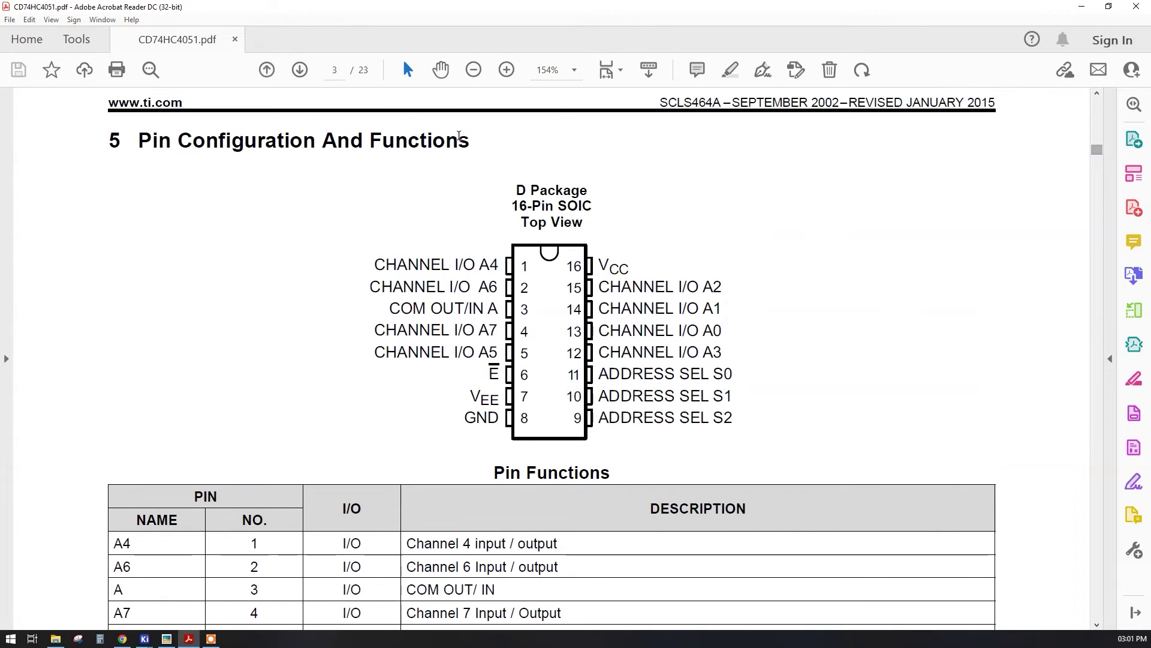
Step: Examine the example board layout and pad geometry on datasheet page 22, and return to the Footprint Editor beside the Footprint.PNG drawing
click(334, 70)
text(22)
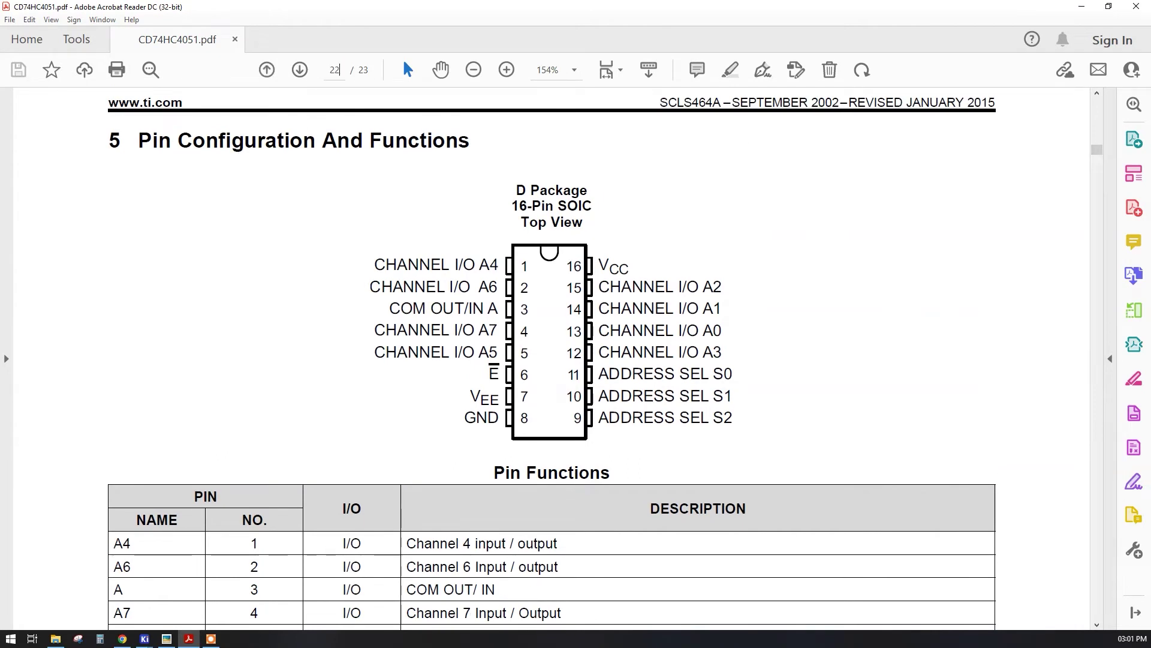
key(Return)
scroll(688, 415, down, 5)
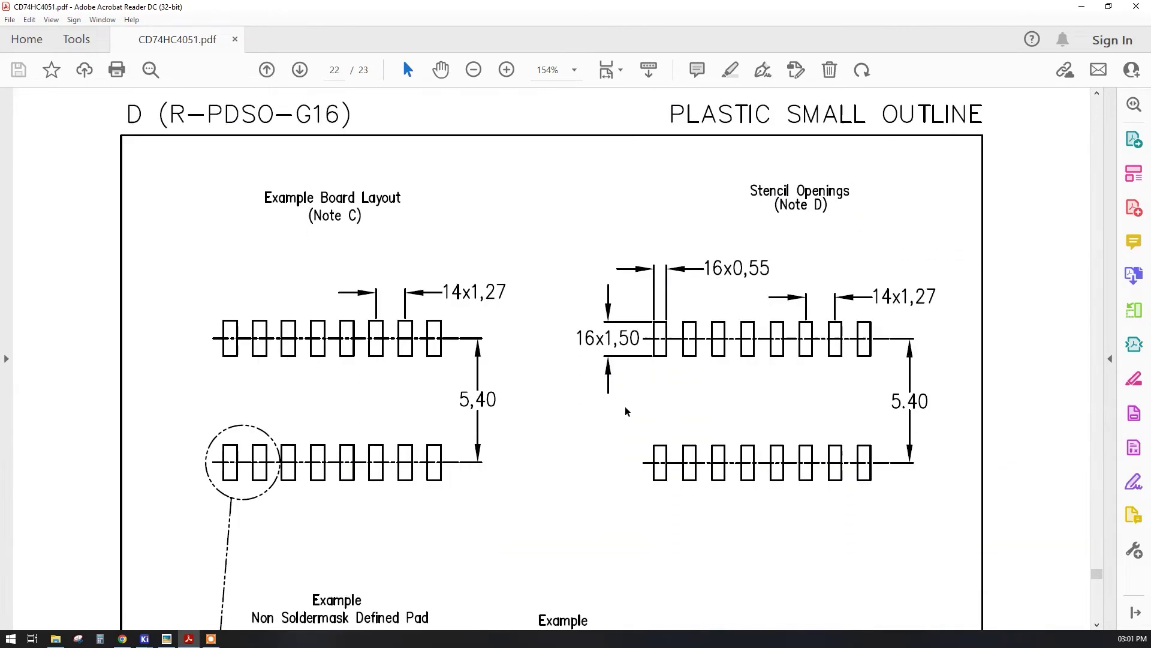
scroll(629, 418, down, 2)
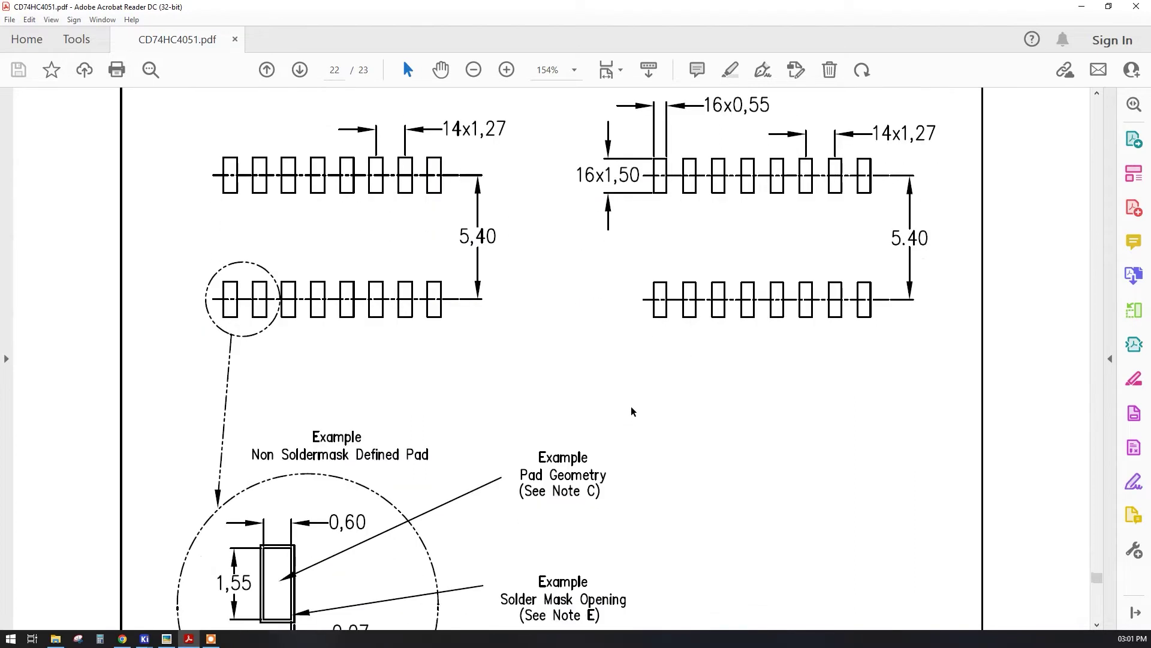
scroll(480, 354, down, 1)
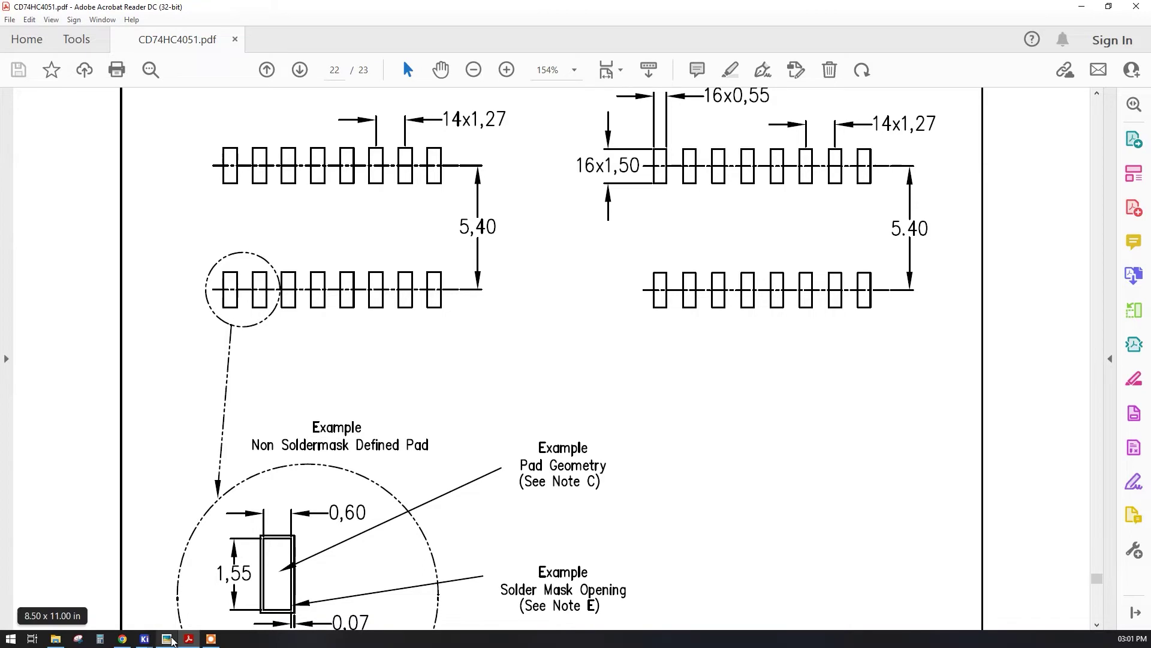
click(171, 638)
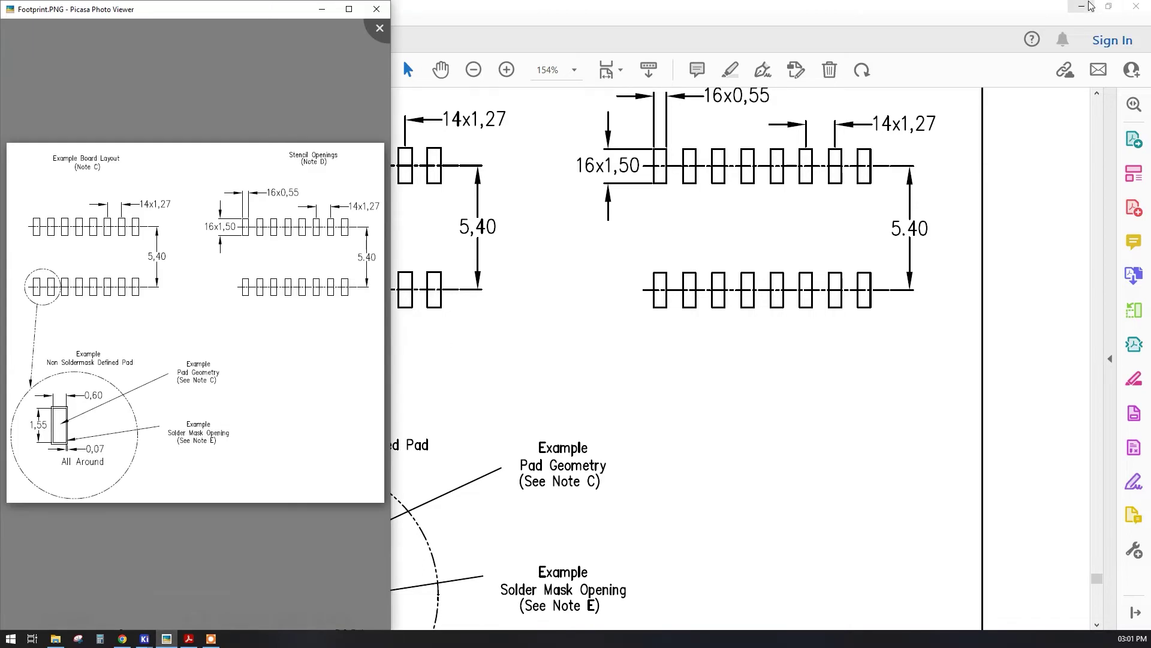
click(1091, 6)
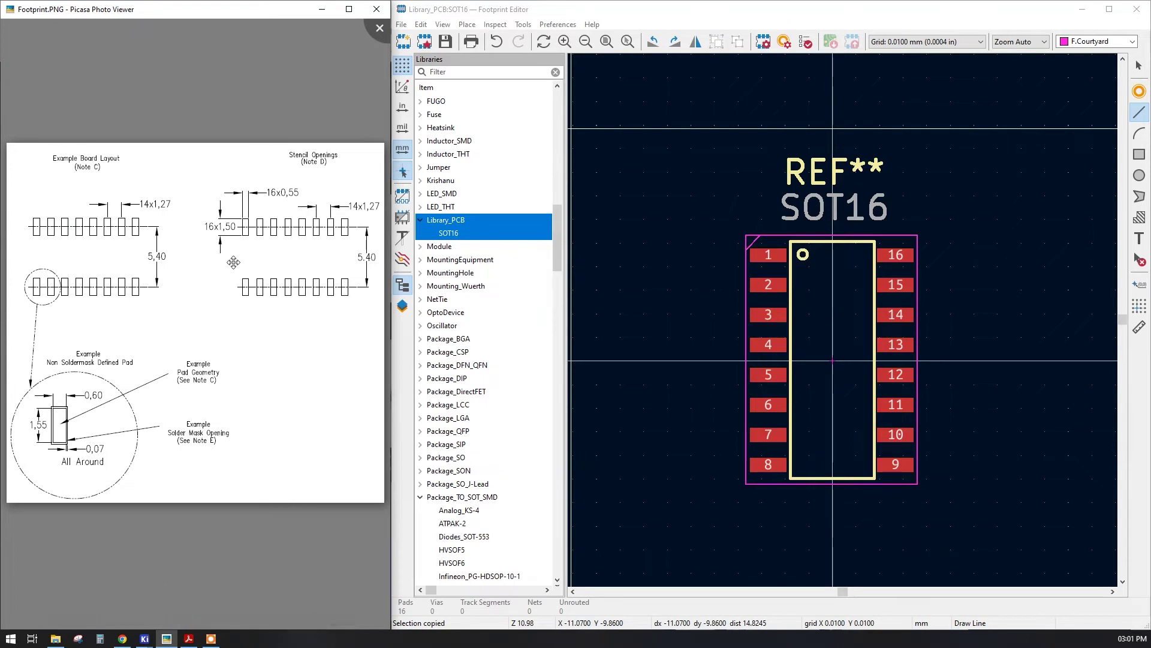
drag(724, 136, 939, 501)
click(939, 500)
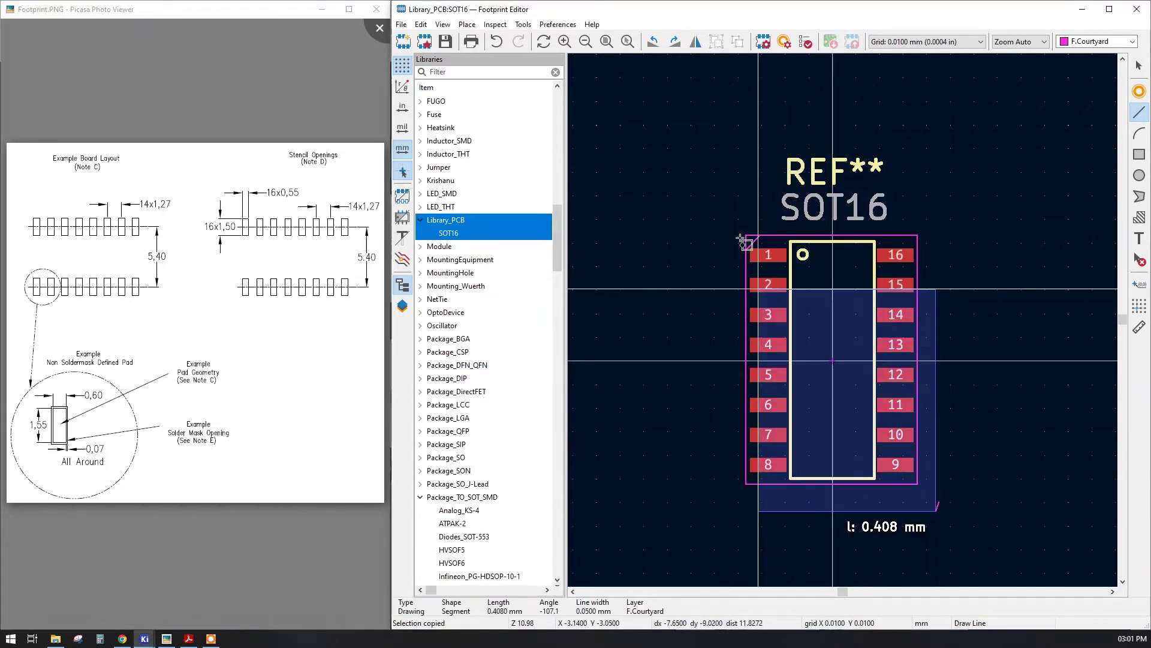
key(Escape)
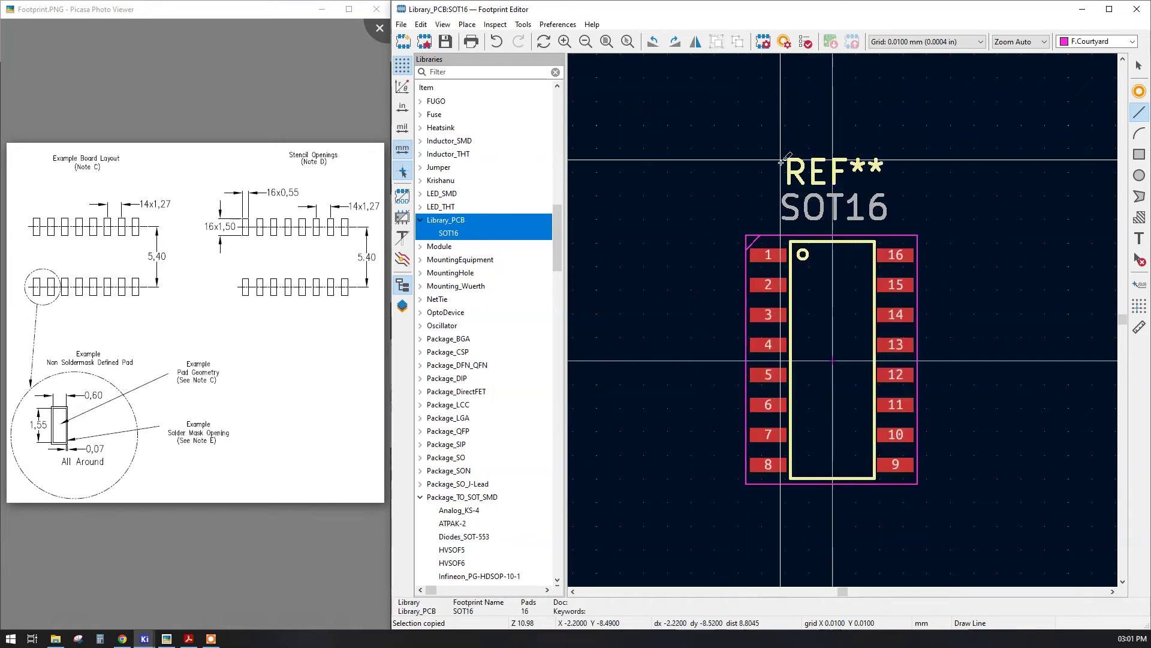
key(Escape)
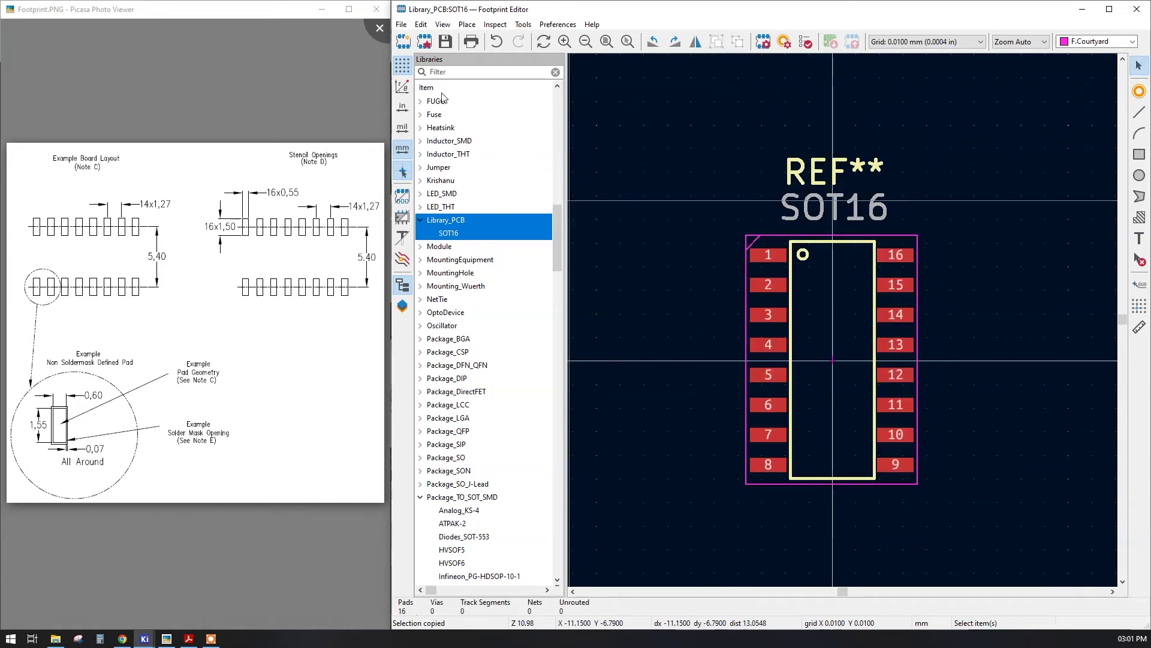
Step: Create a new footprint library in the Global library table, saved as Library.pretty in the DEMO folder
click(401, 26)
click(427, 47)
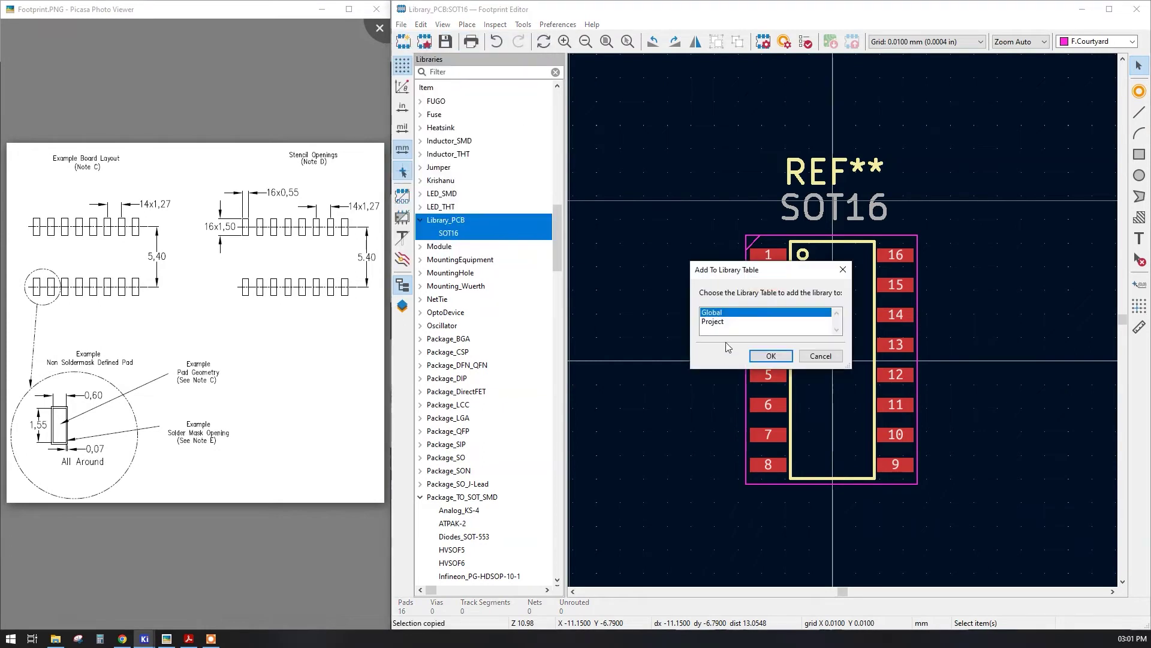
drag(751, 274, 814, 117)
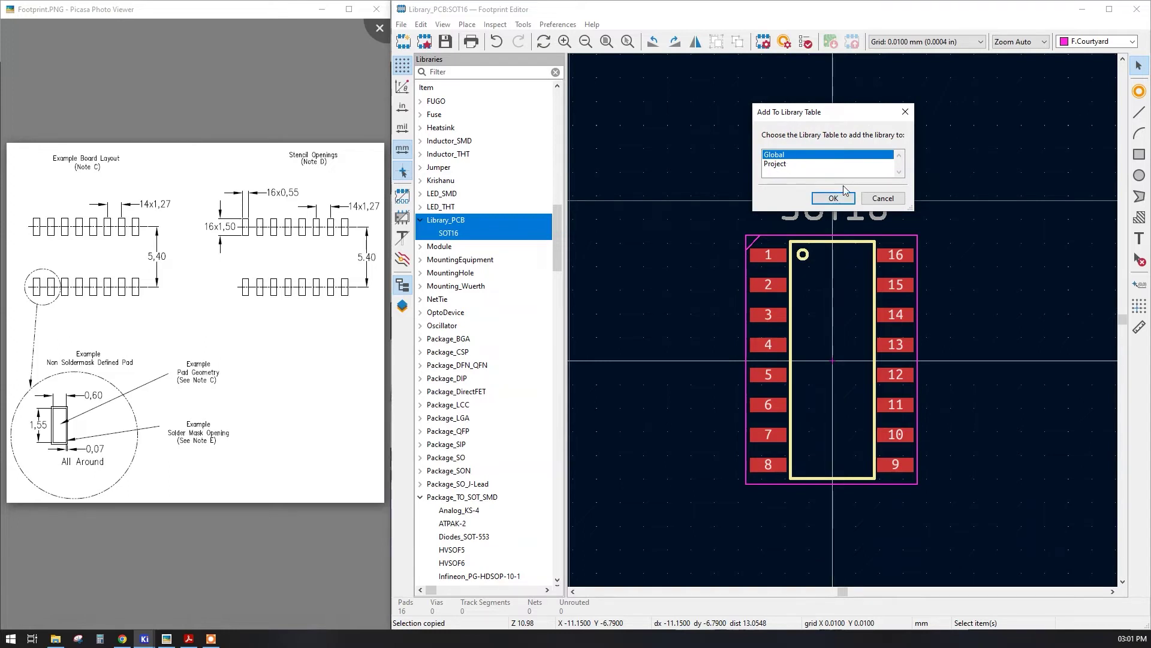
click(833, 198)
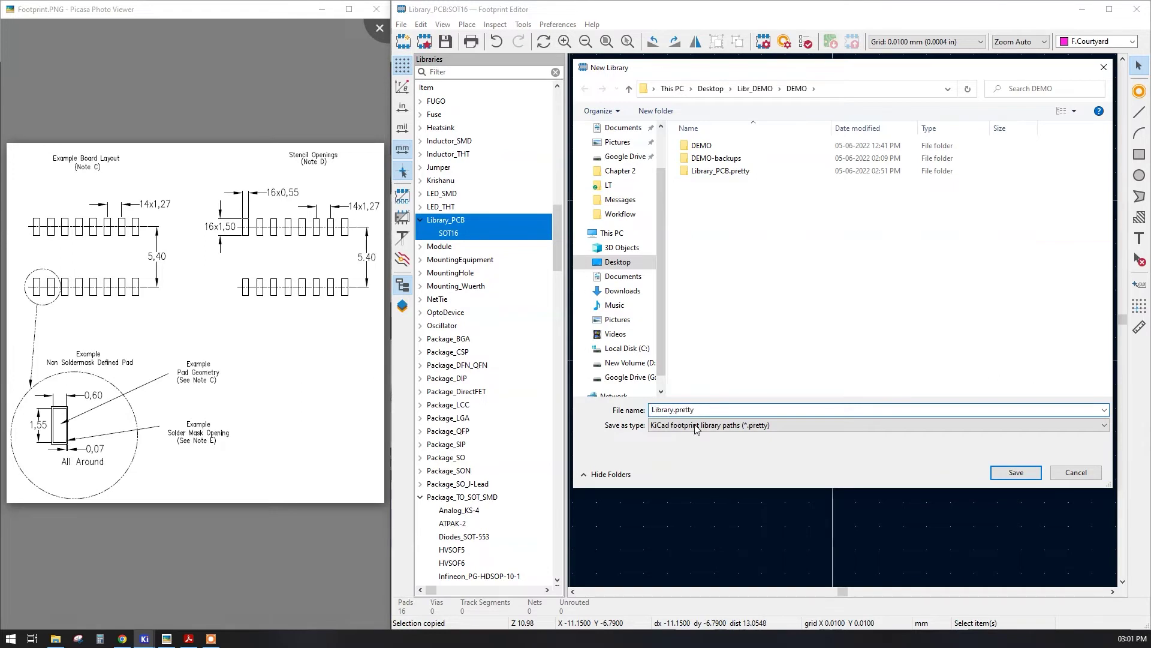
click(1016, 472)
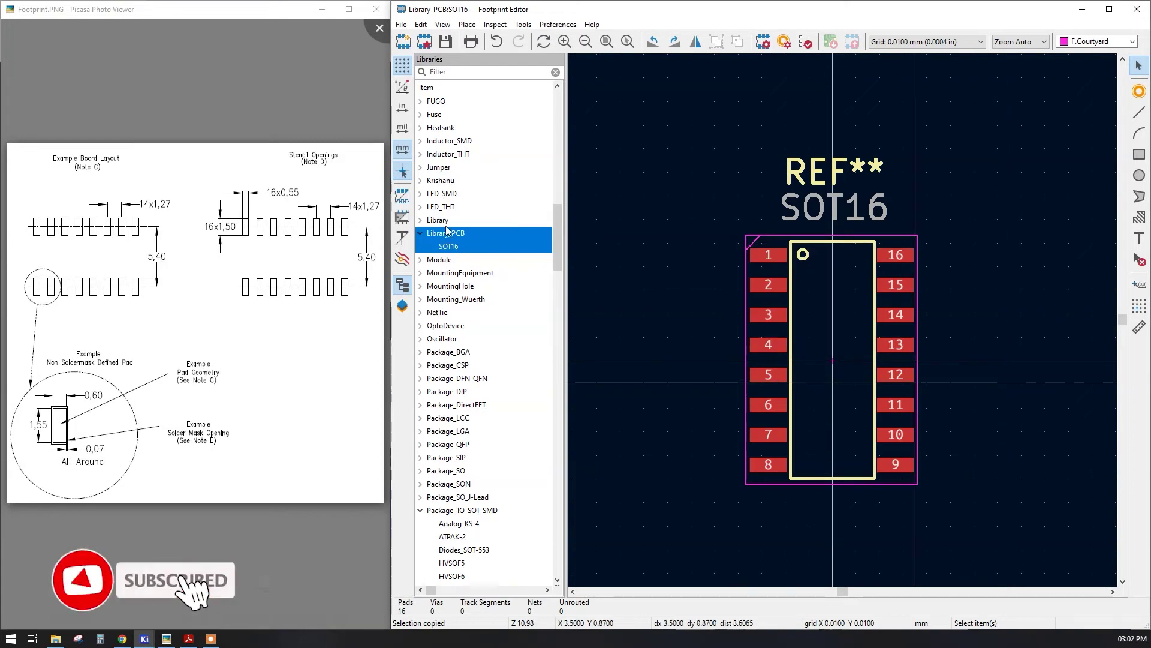
Step: Create a new footprint named SOT1 with type SMD in the footprint library called Library
right_click(444, 225)
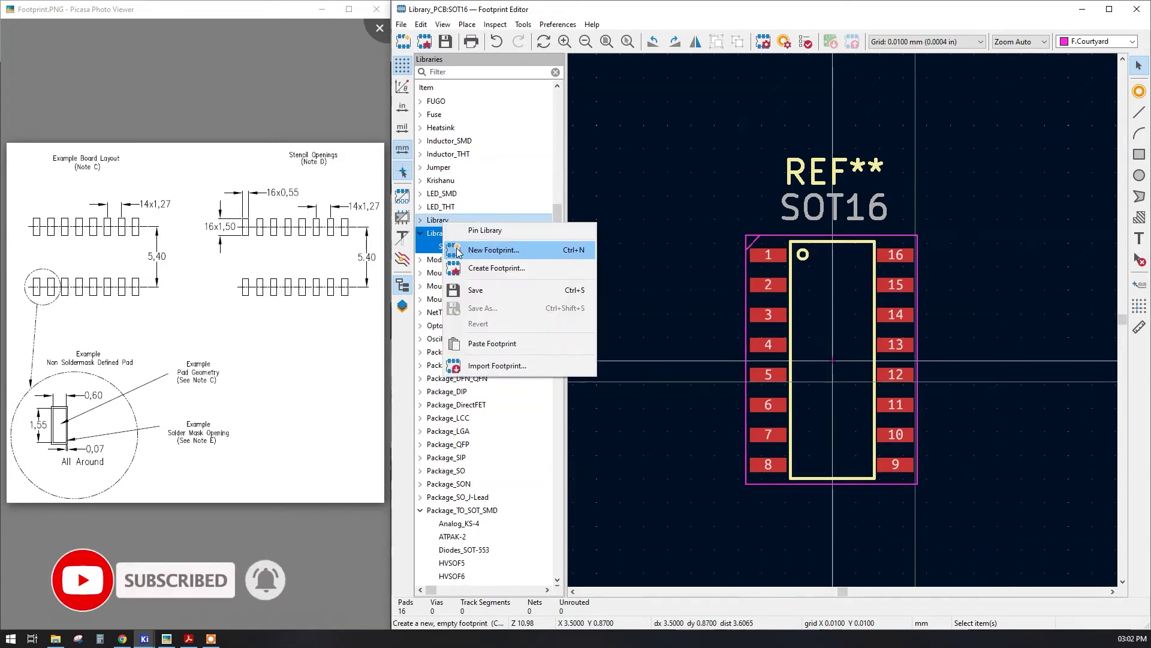
click(458, 250)
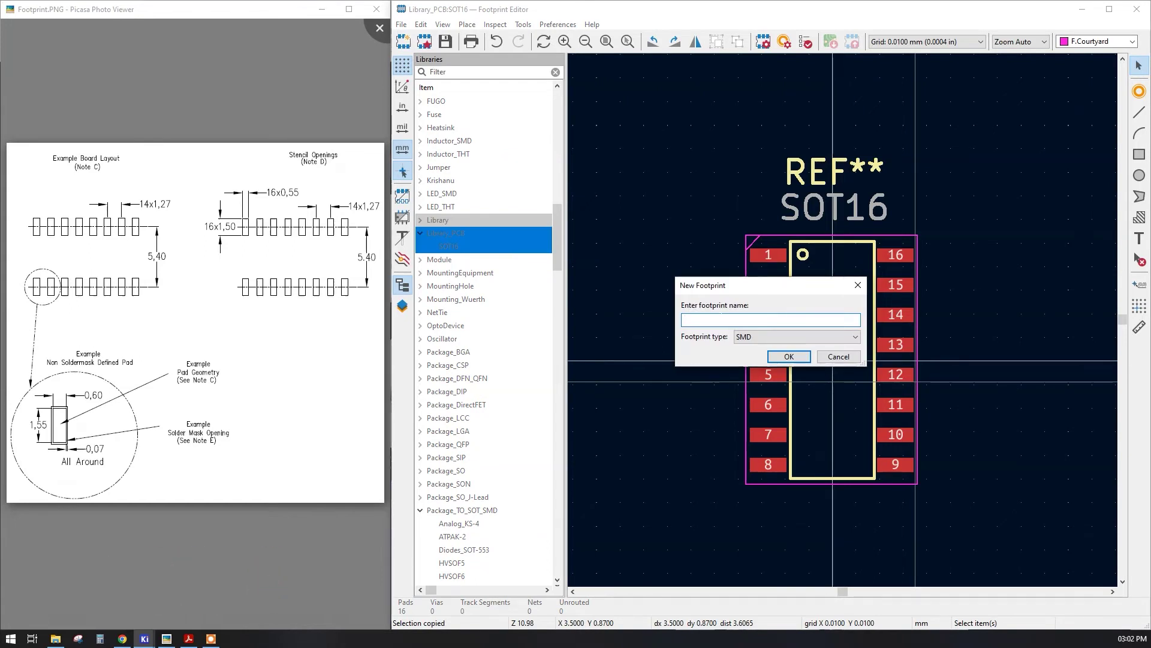
drag(724, 288, 671, 252)
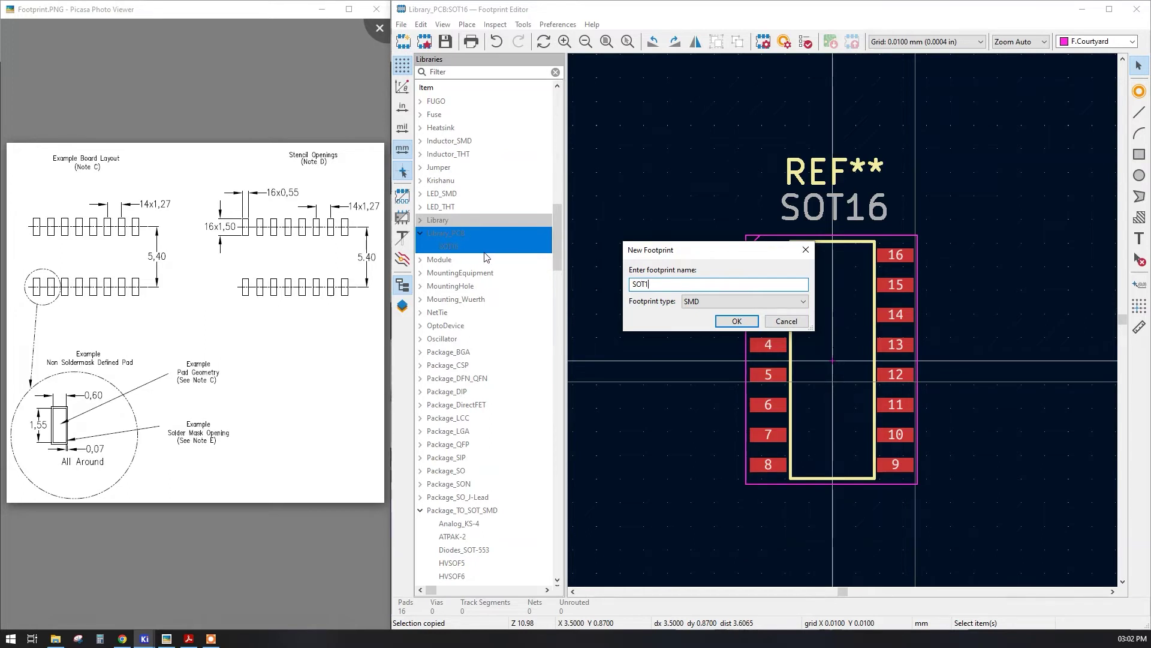
click(697, 307)
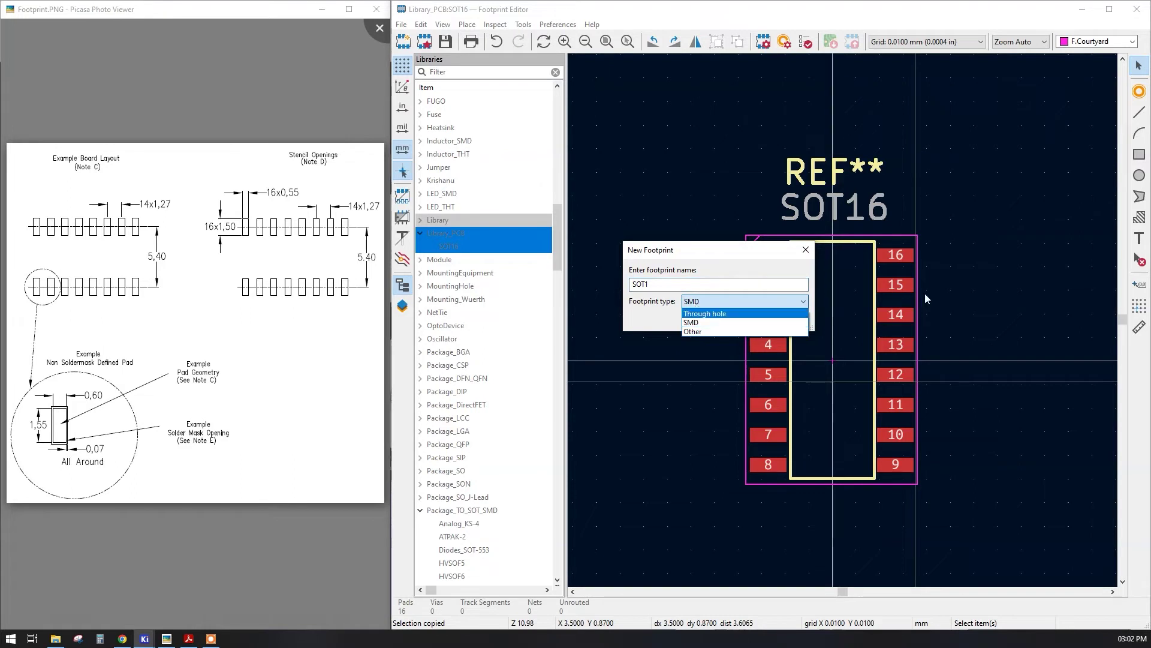
click(693, 324)
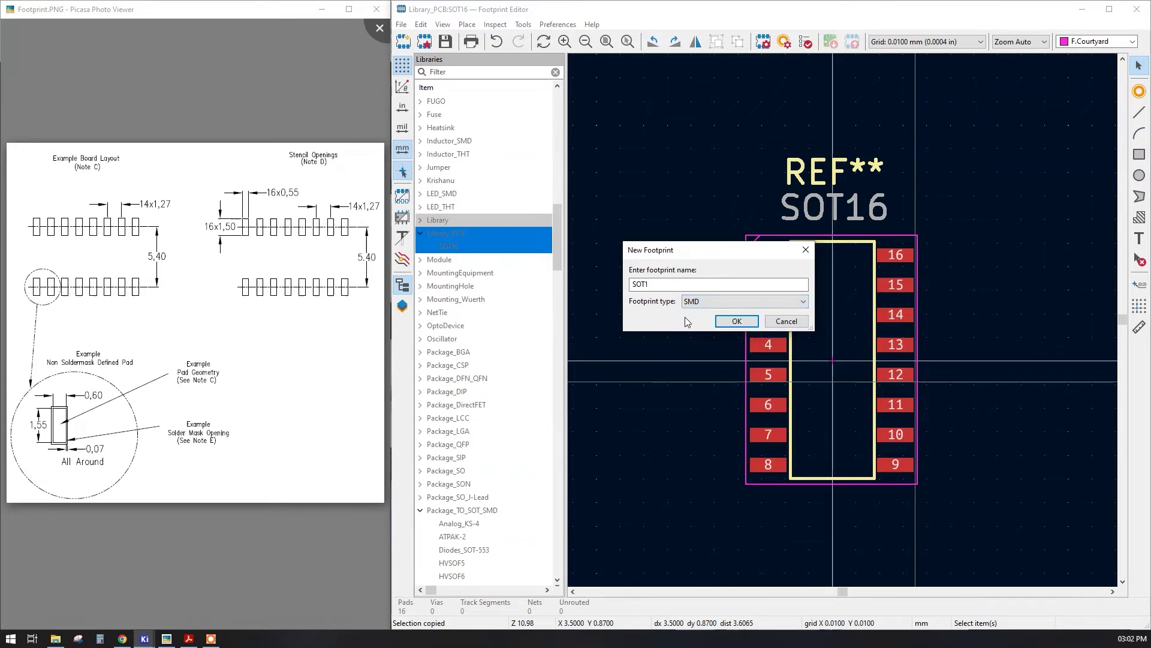
click(737, 322)
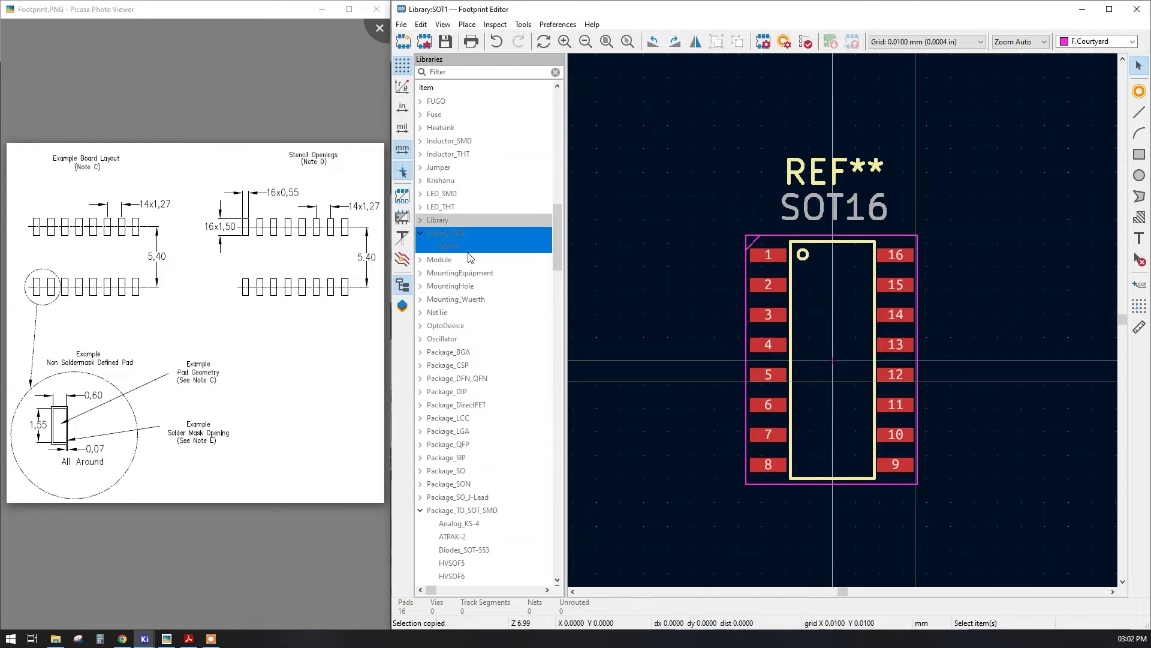
Step: Move the footprint's value and both reference texts together to a spot well above the origin
drag(880, 402, 787, 293)
key(m)
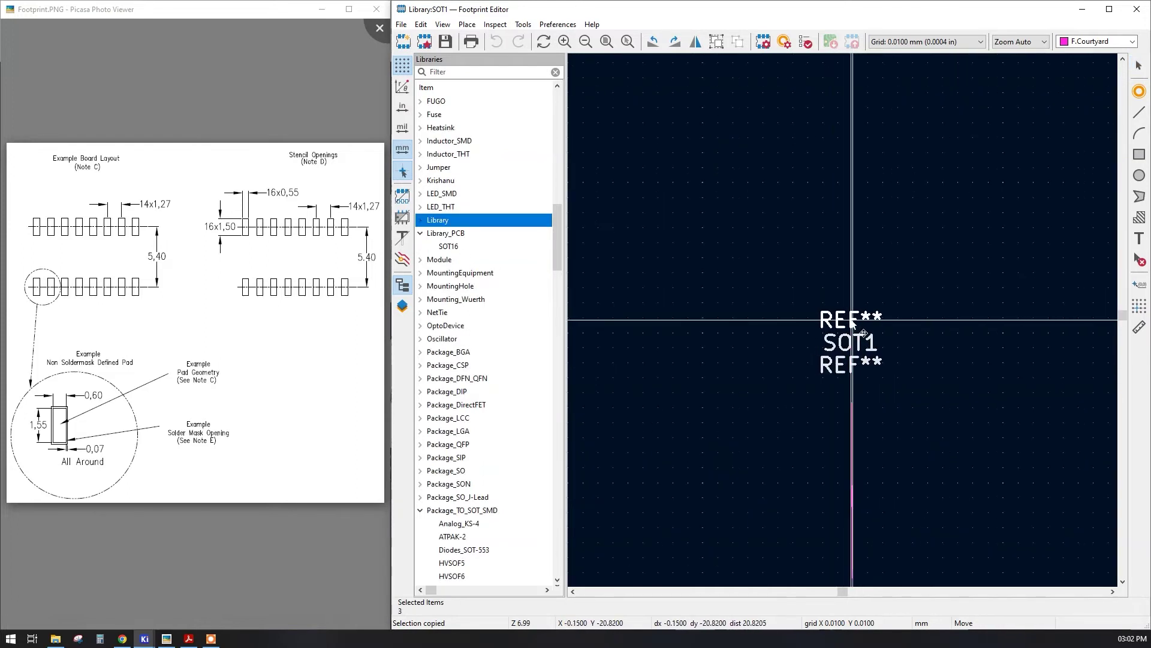
click(850, 323)
scroll(850, 322, down, 2)
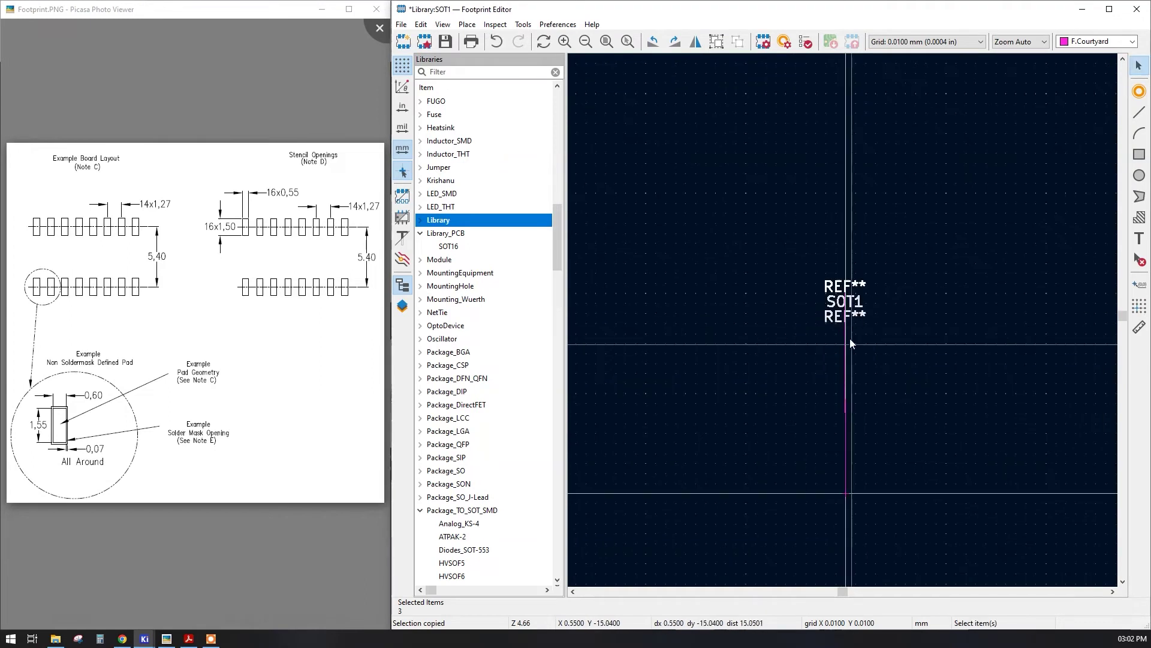
Step: Move the F.Fab reference text up onto the silkscreen REF** text, directly above the SOT1 value text
scroll(851, 354, up, 2)
click(844, 294)
key(m)
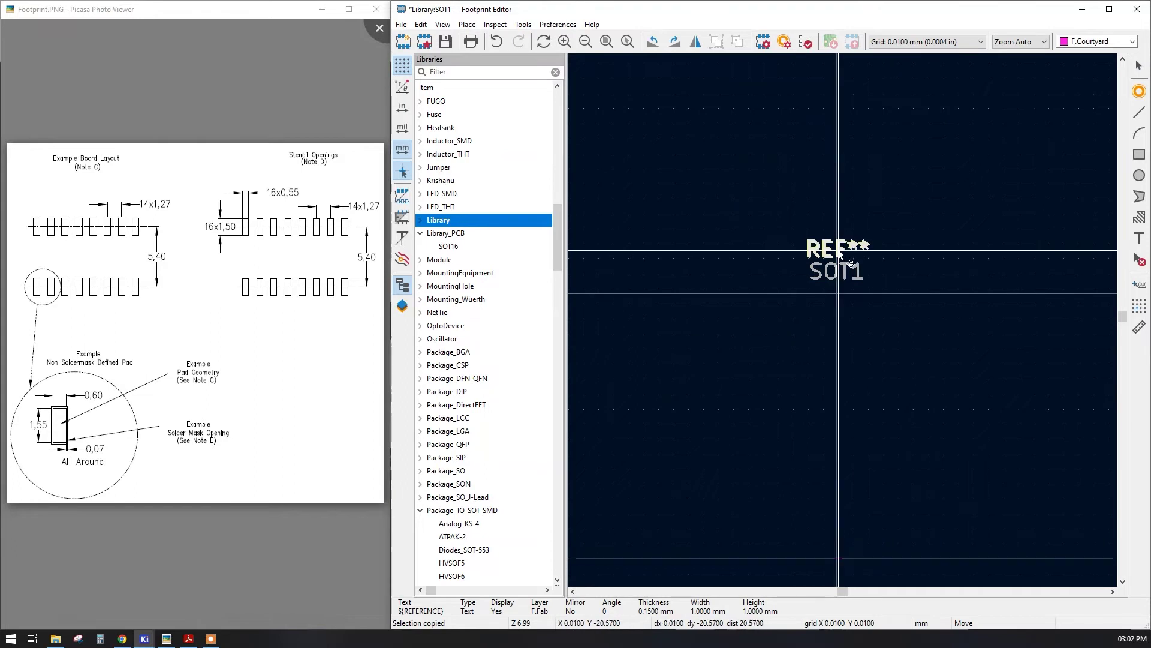
click(837, 252)
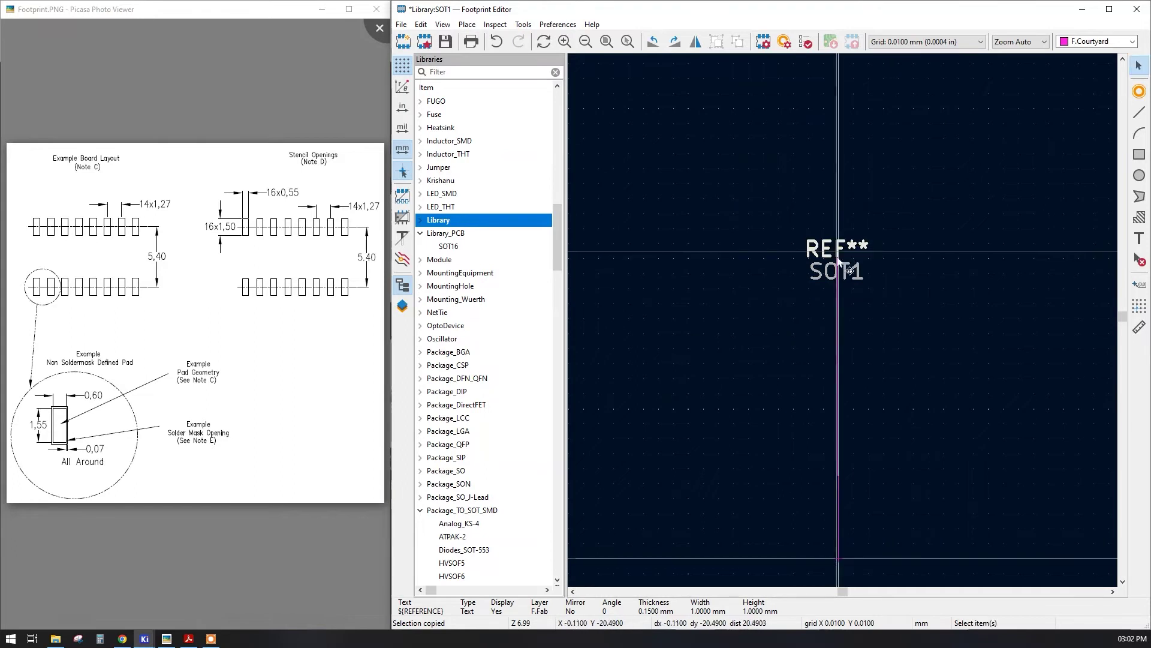
click(847, 304)
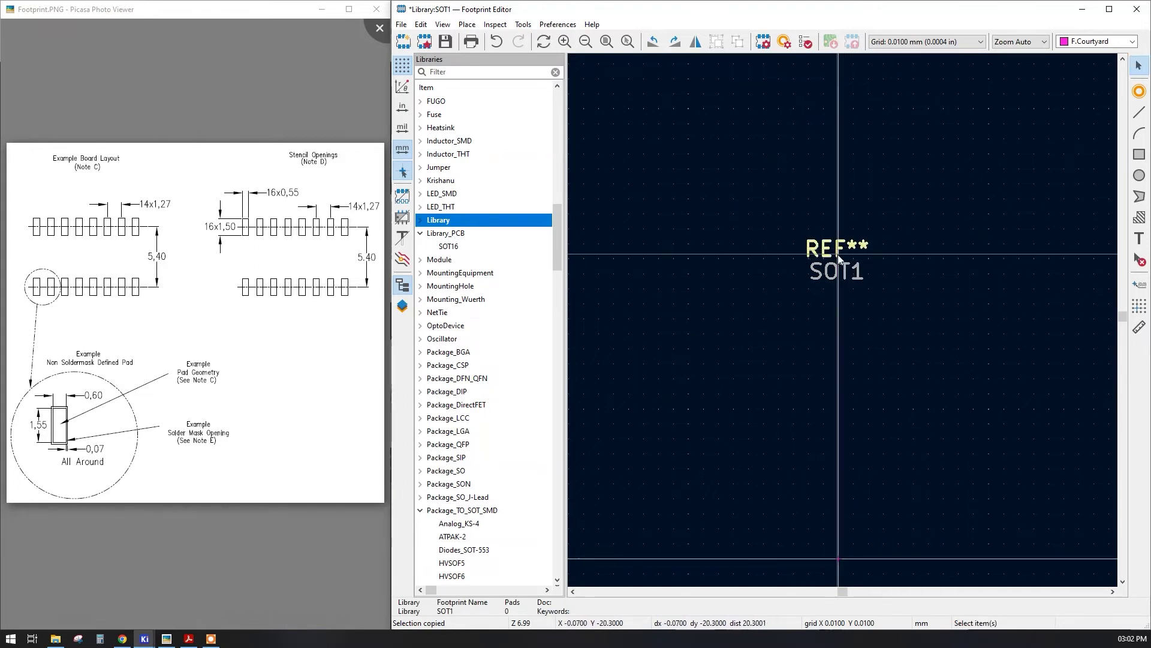
click(834, 277)
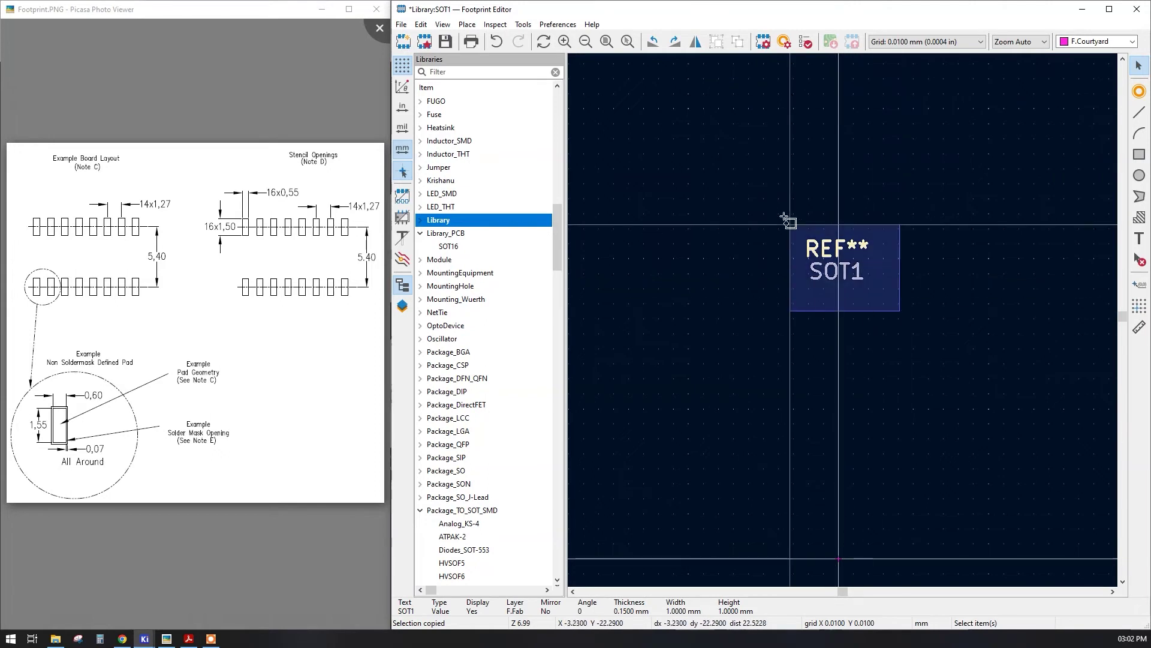
Step: Select all the footprint's texts and move them together closer to the origin, keeping them centred above it
key(ctrl+a)
key(m)
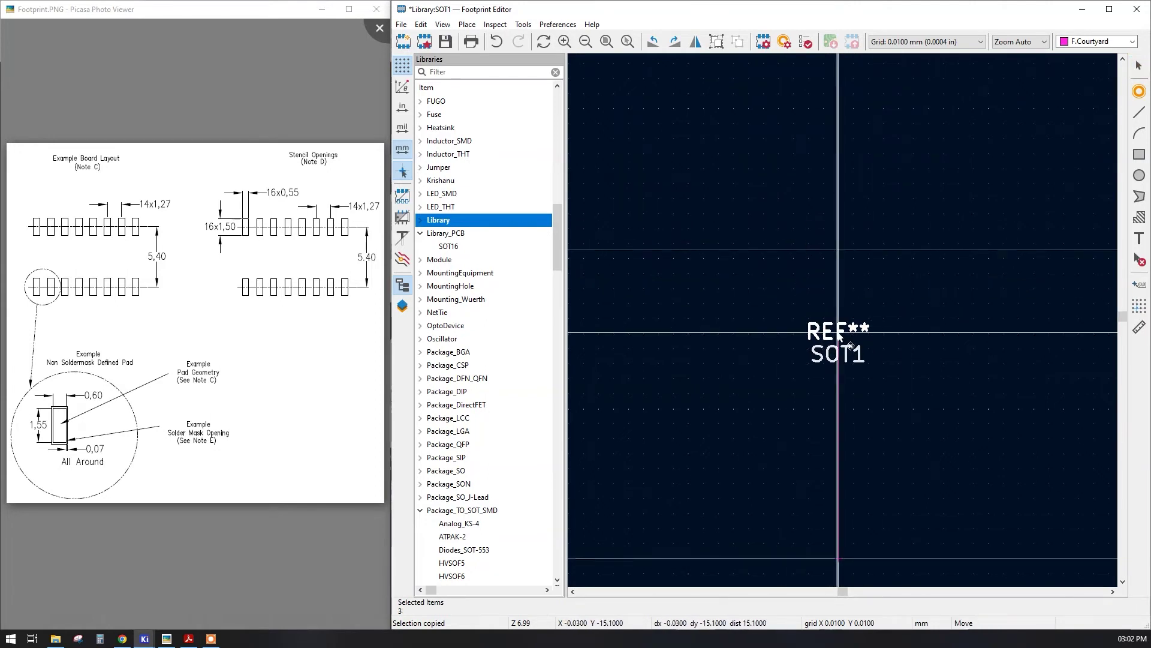
click(876, 294)
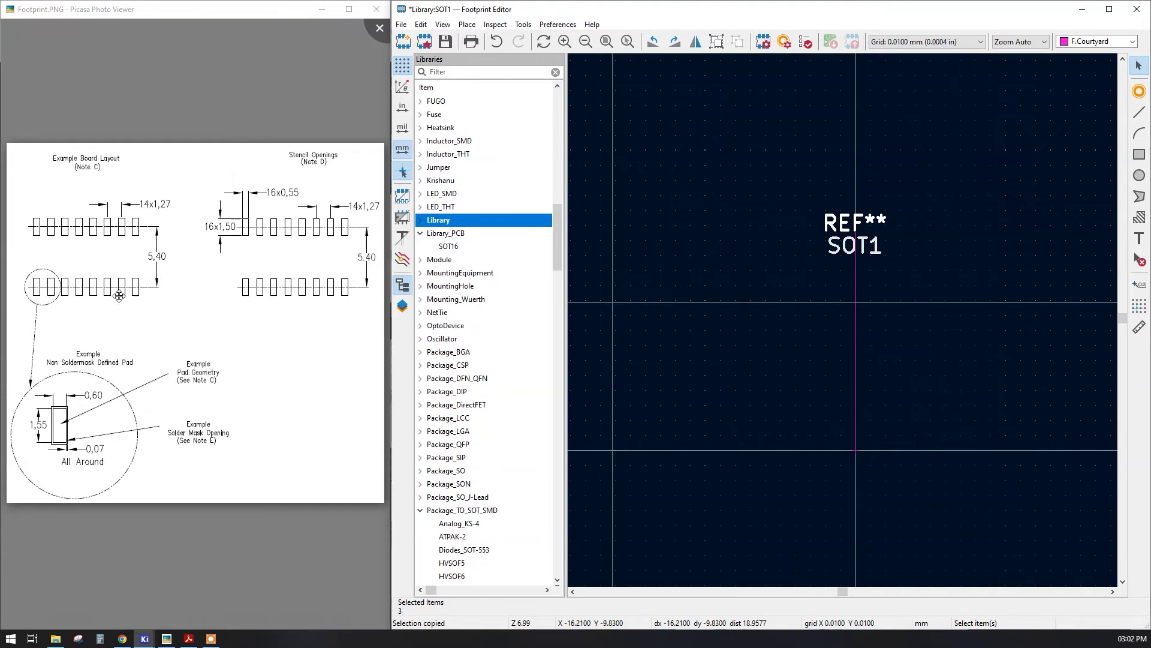
Step: Check the pad spacing and pad size on the datasheet's land pattern page, and return to the Footprint Editor with the Footprint.PNG drawing
click(189, 638)
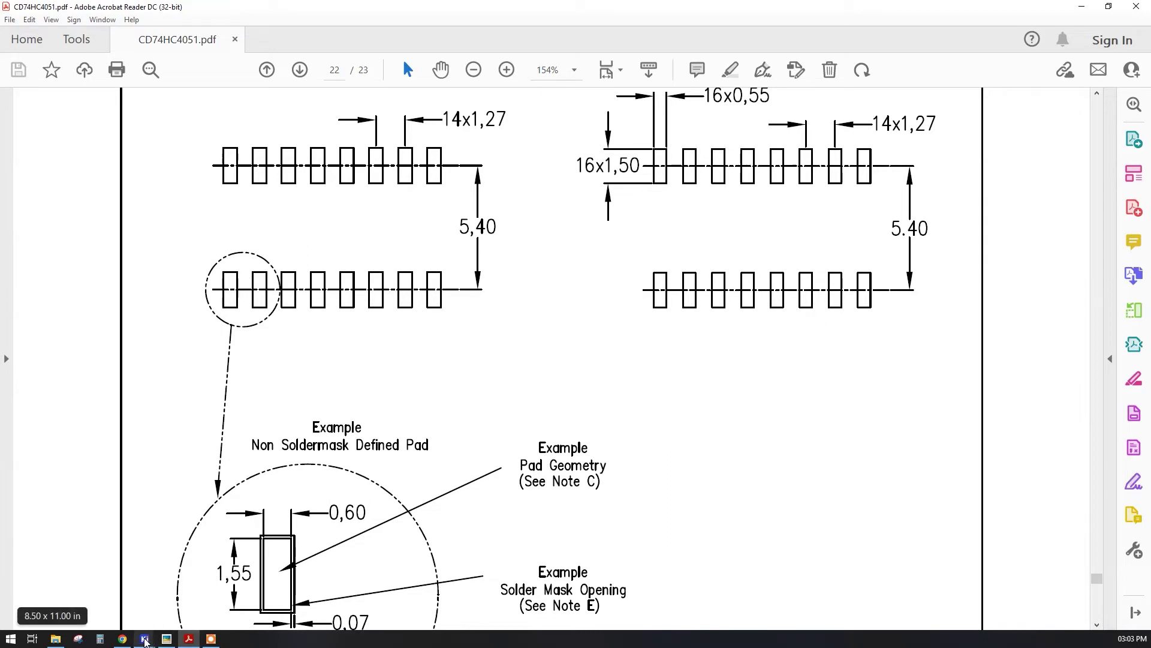
mouse_move(145, 638)
click(183, 611)
click(167, 639)
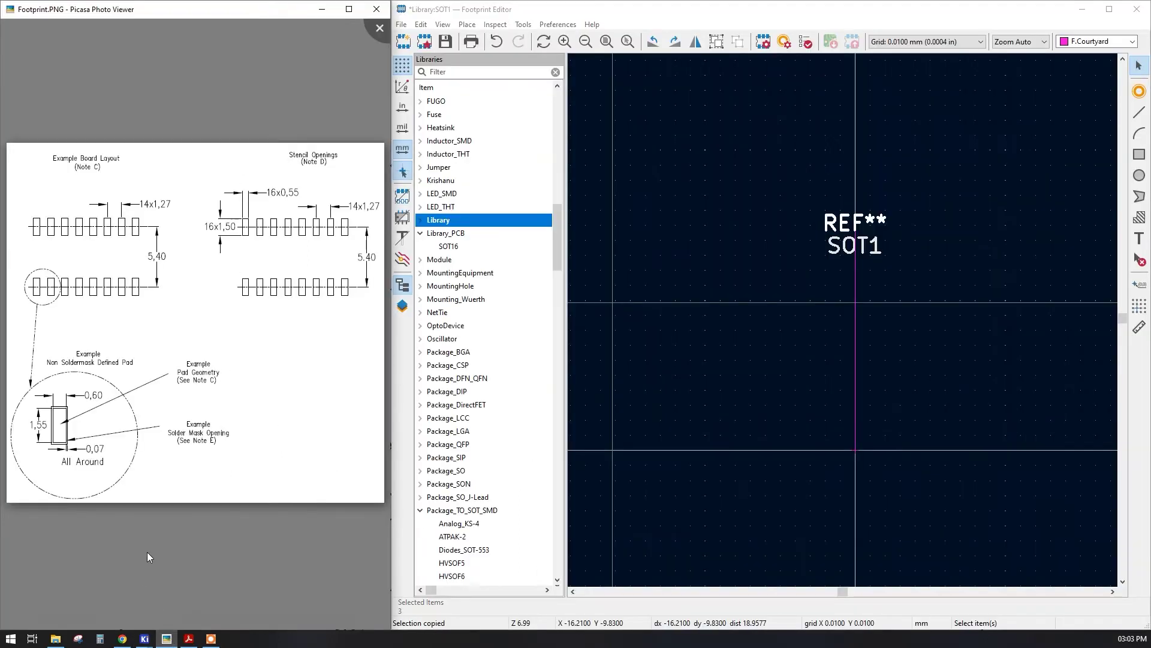
Step: Add a single SMD pad to the SOT1 footprint at about X -7 mm, Y -8.8 mm and select it
click(1139, 93)
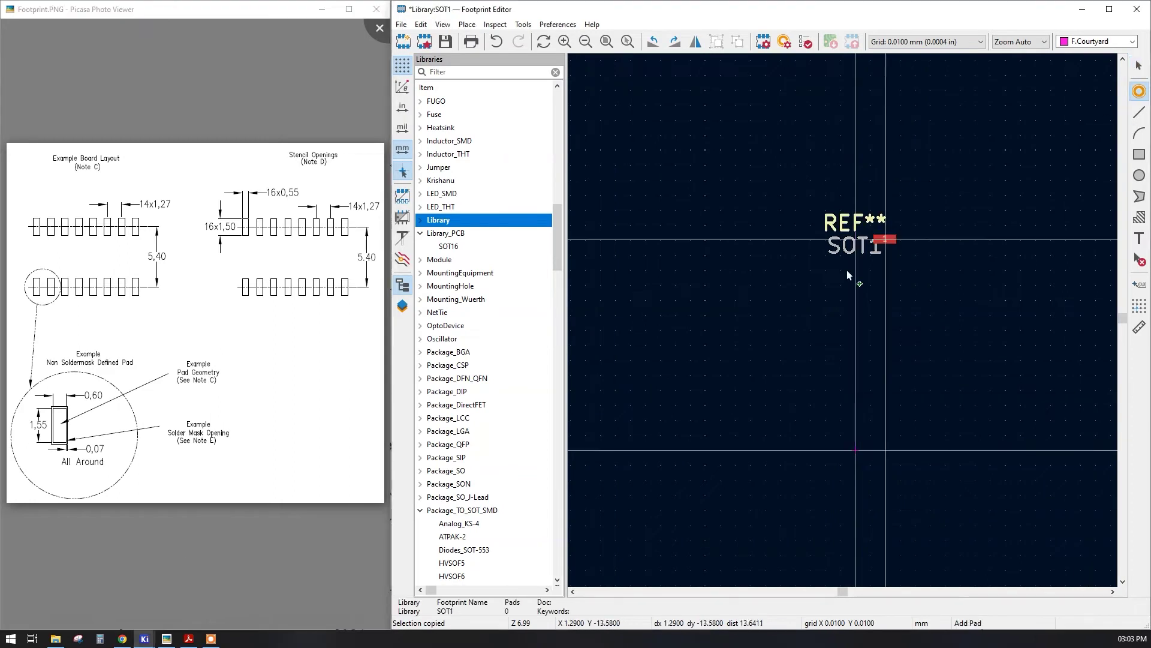
click(749, 318)
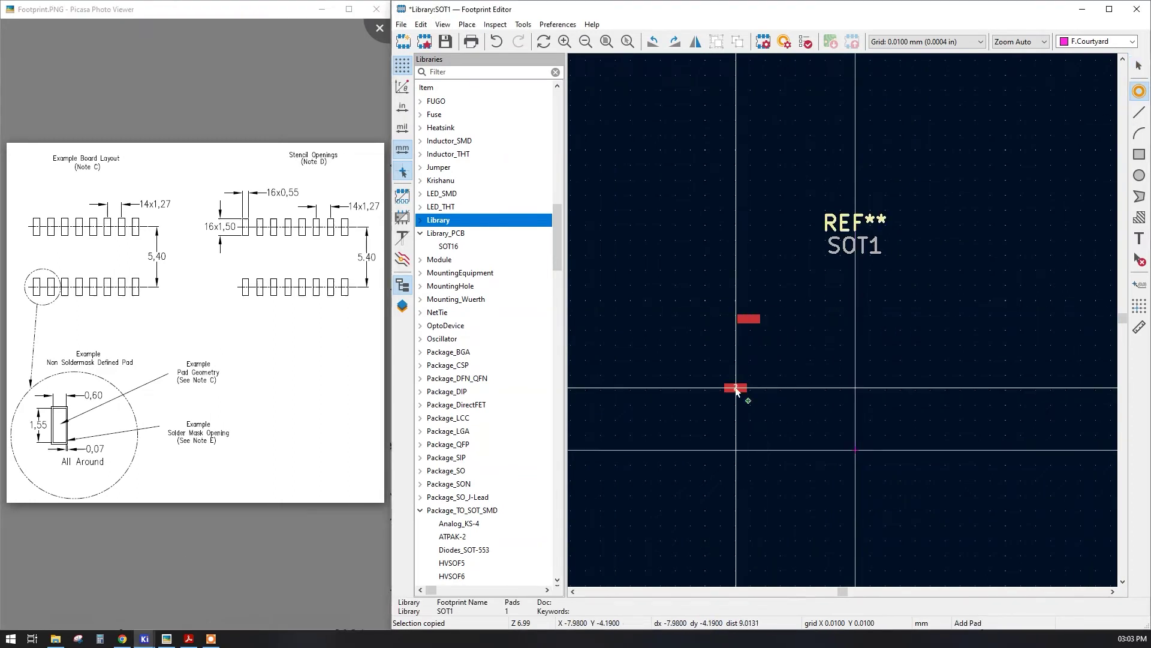
key(Escape)
click(749, 320)
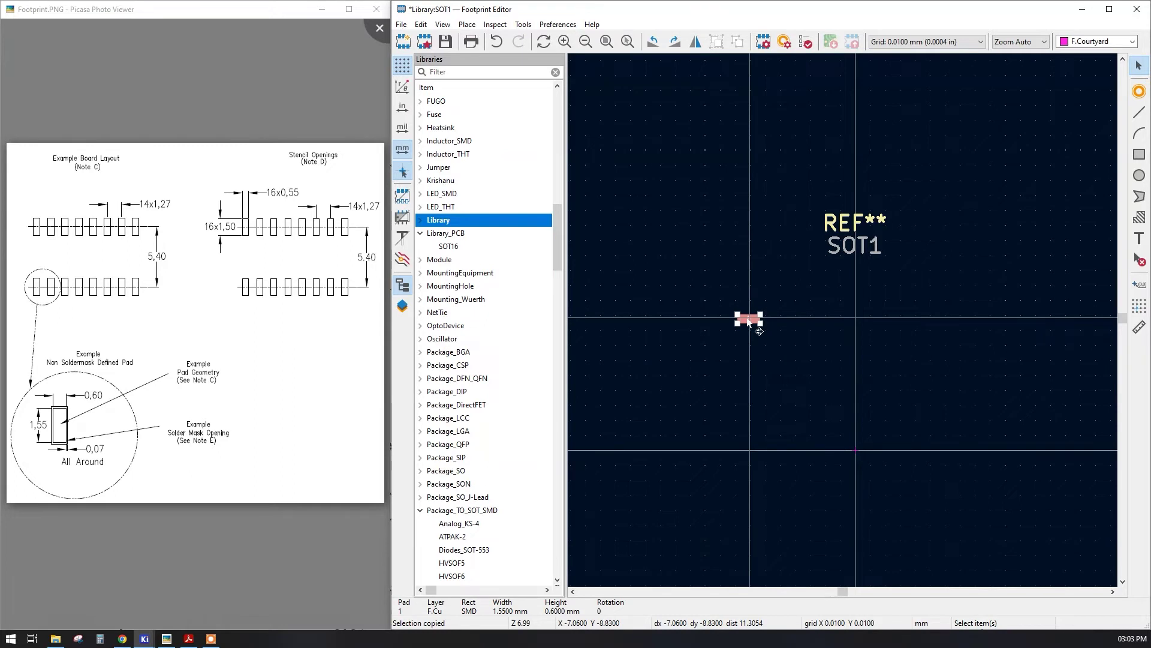
Step: Change pad 1's shape to Rounded rectangle and apply the change
key(e)
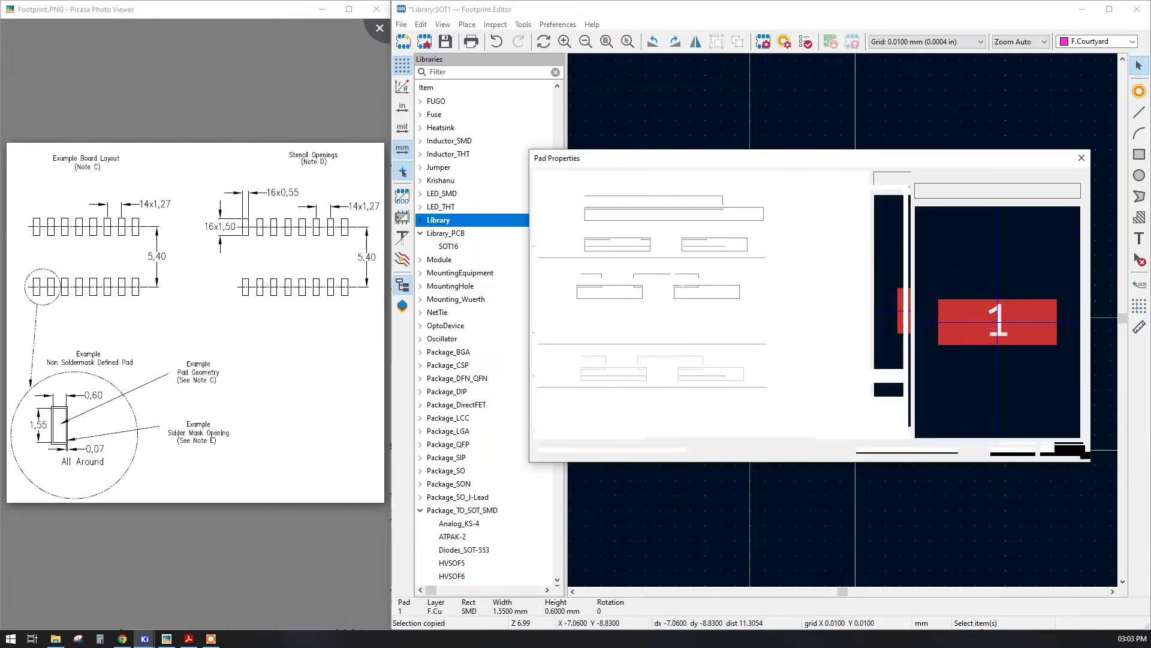
click(609, 271)
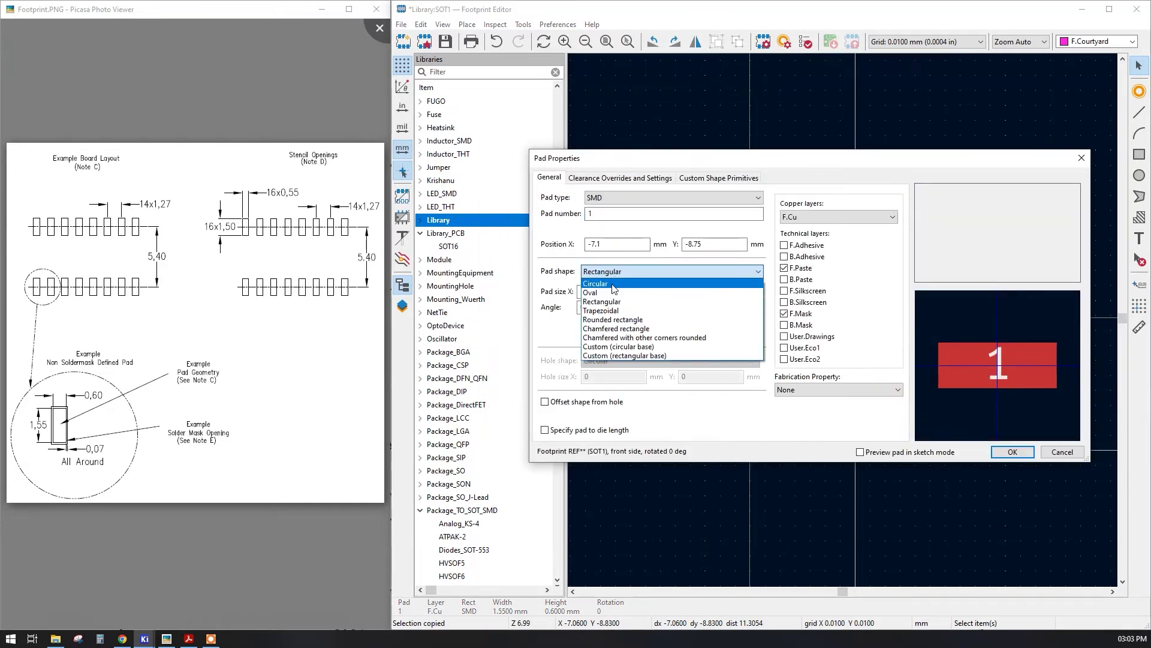
click(613, 320)
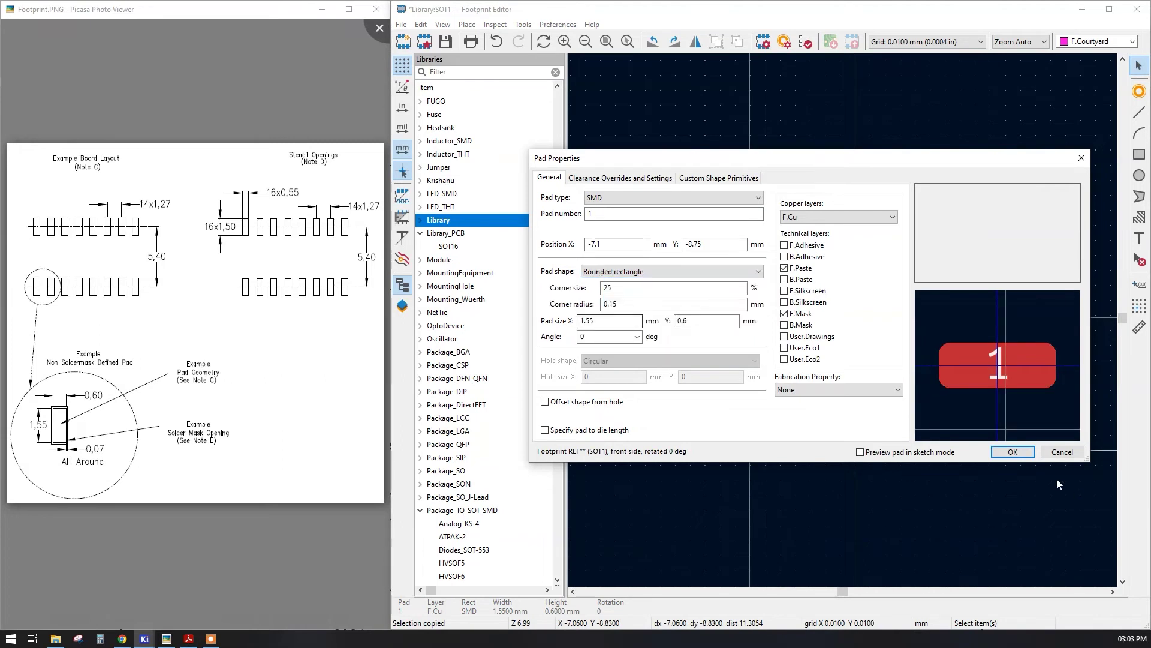
click(1012, 451)
click(720, 354)
scroll(748, 324, up, 5)
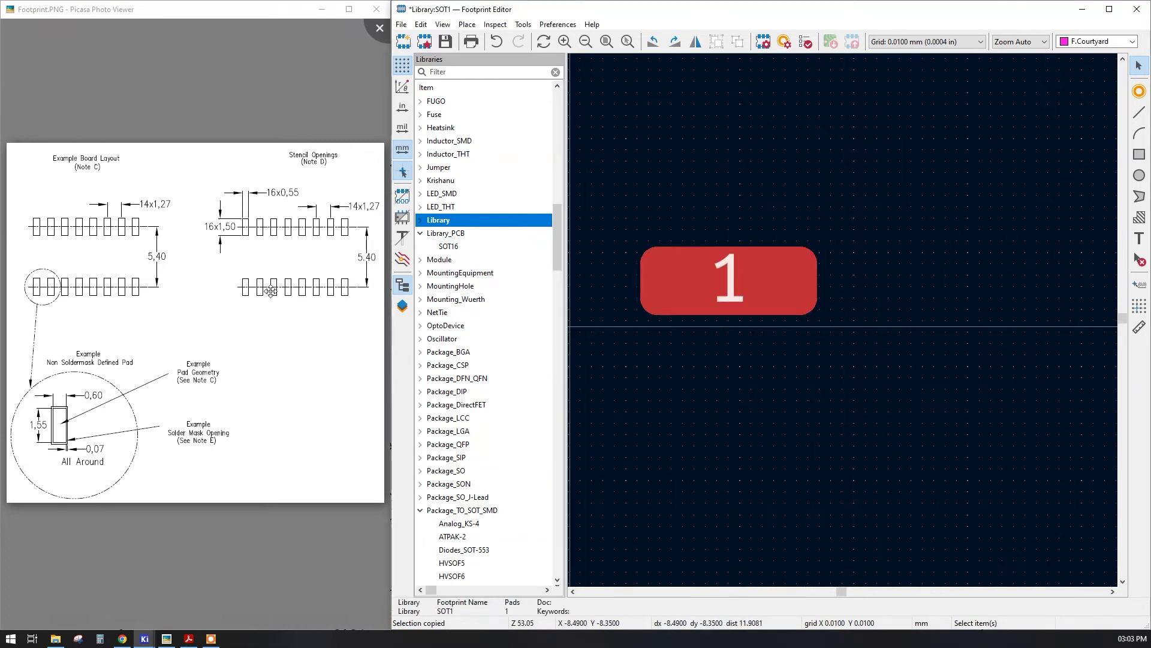
scroll(725, 287, down, 4)
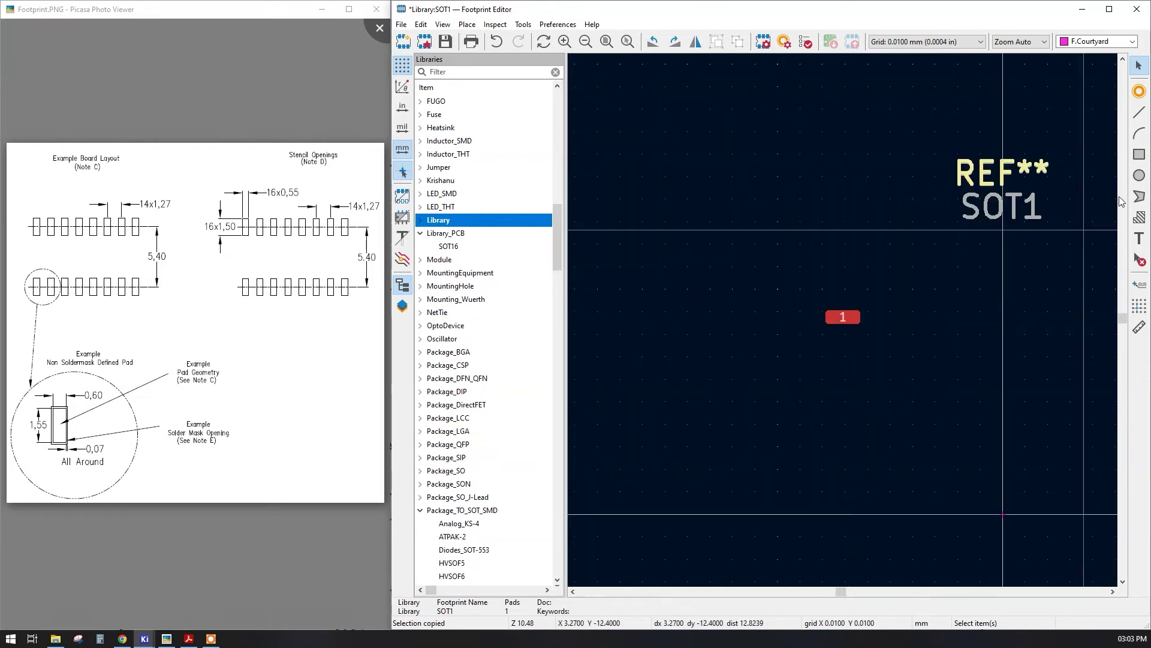
click(1141, 94)
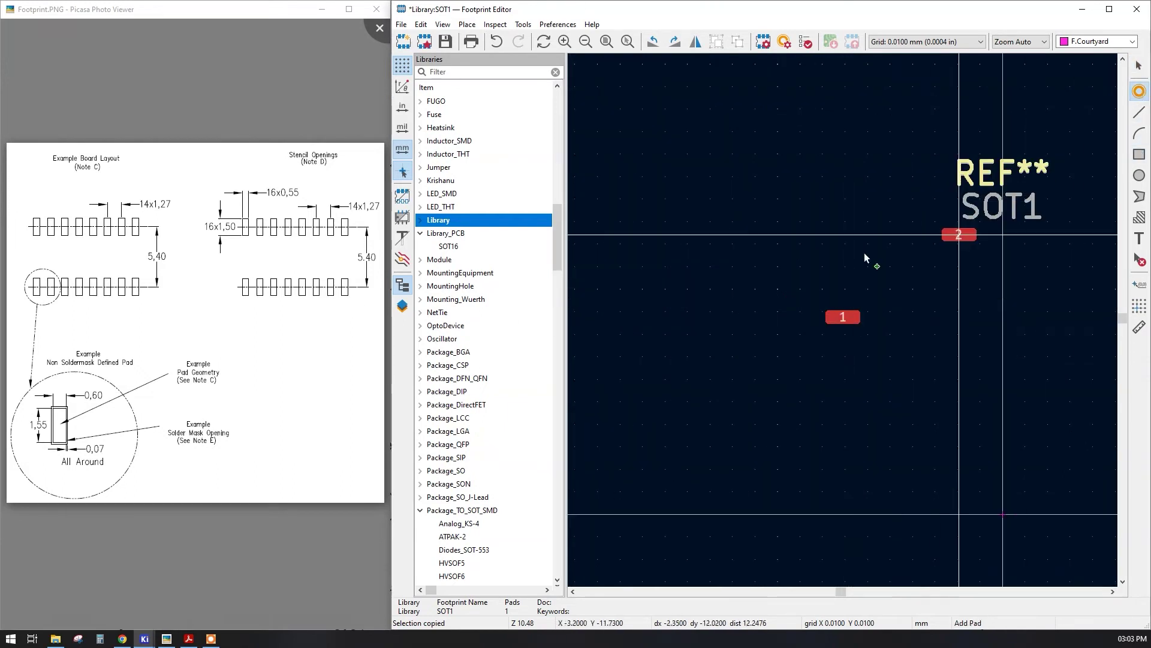
key(Escape)
scroll(792, 334, up, 2)
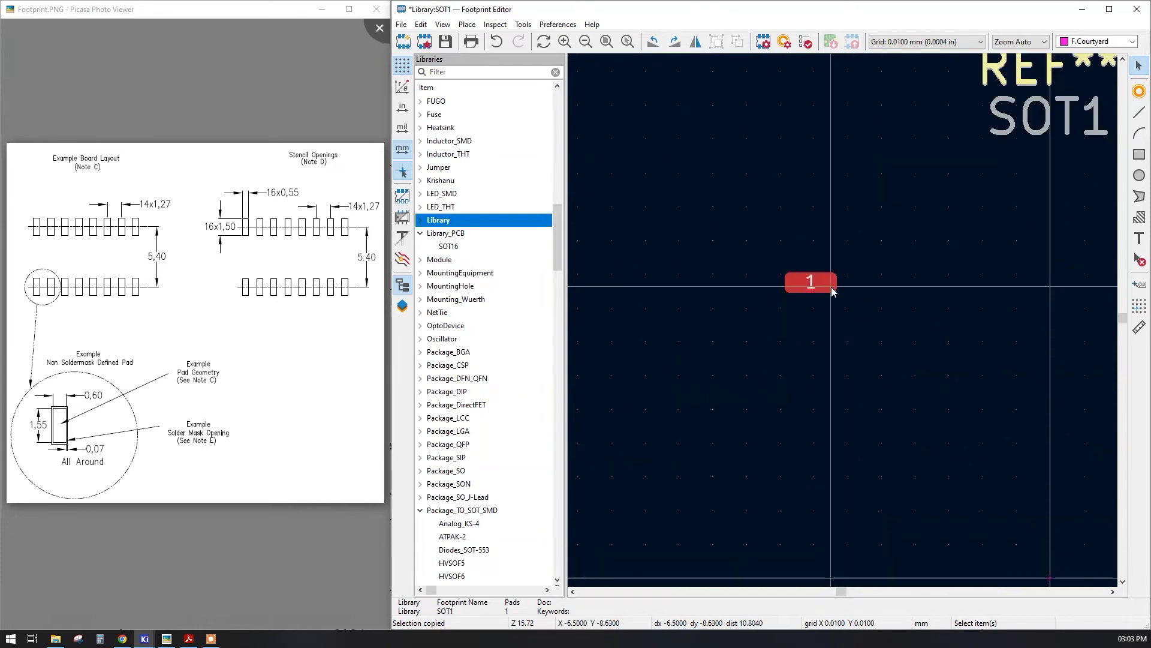
Step: Reopen pad 1's properties and check its size fields against the enlarged pad detail in the Footprint.PNG drawing
click(831, 287)
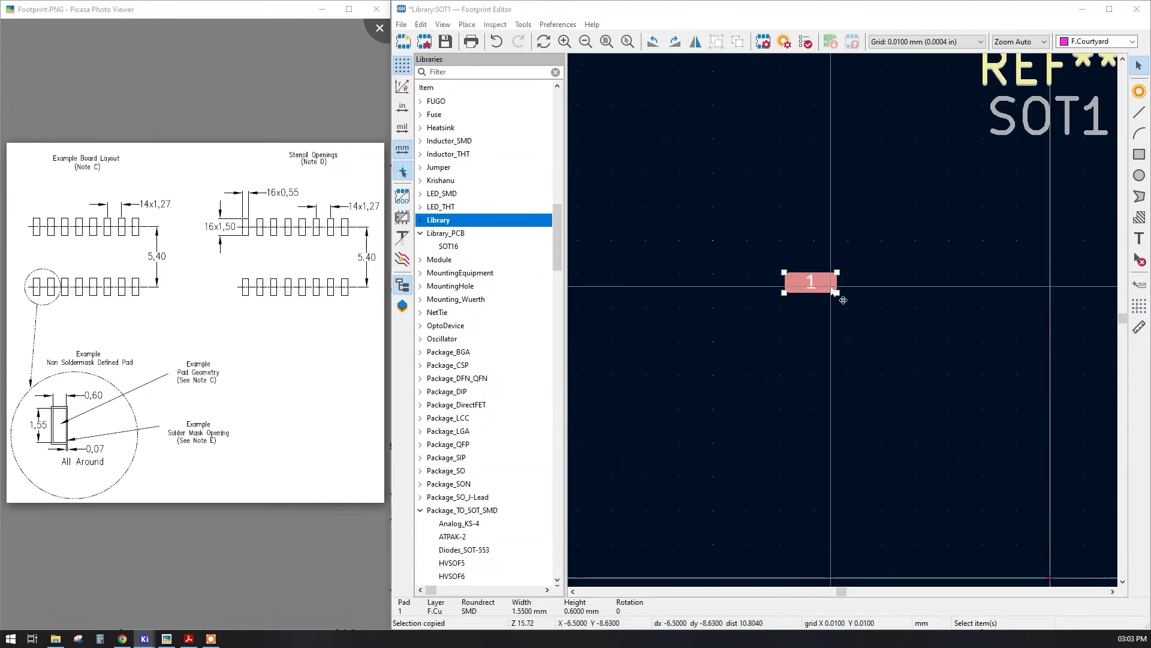
double_click(836, 292)
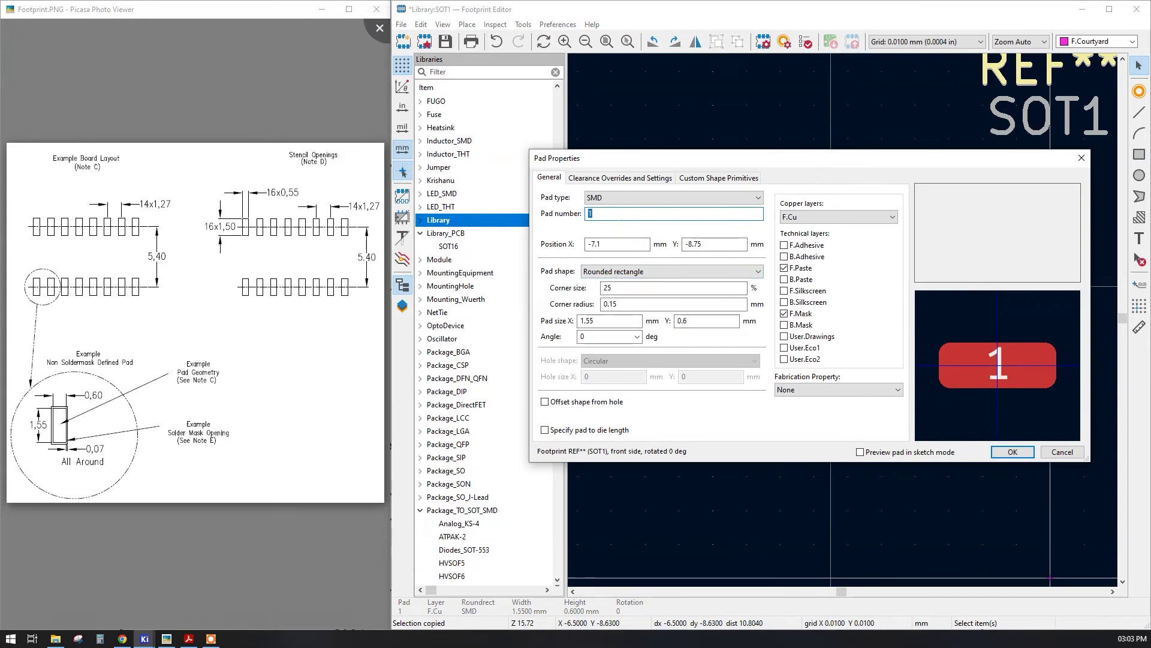
key(Tab)
key(Tab)
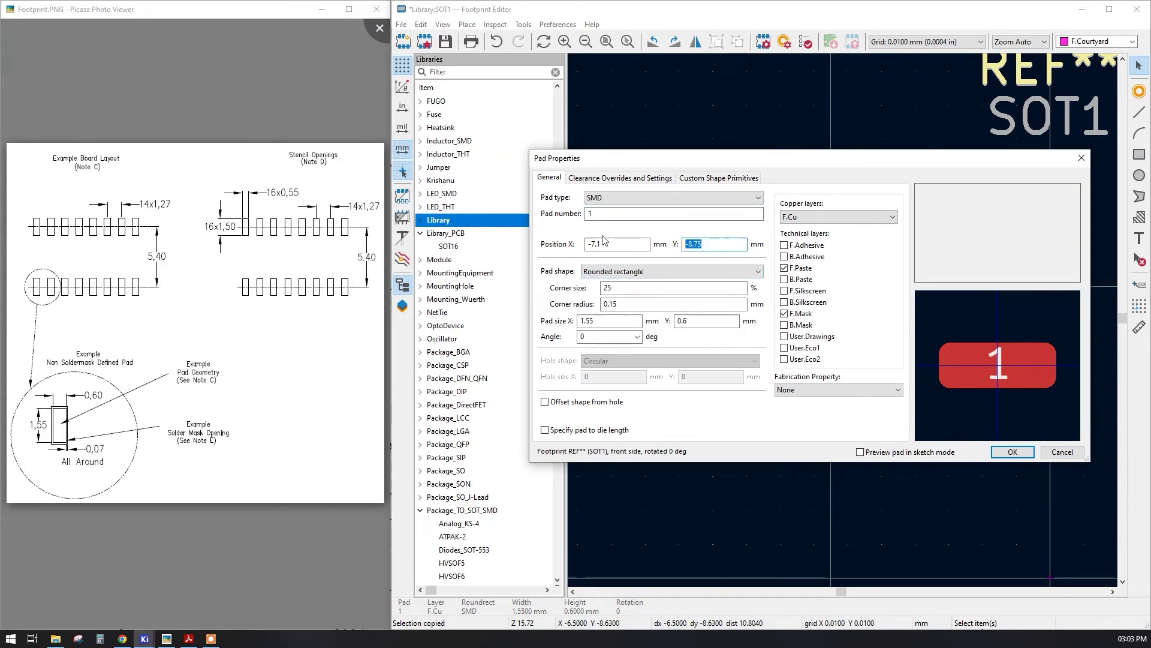
click(65, 431)
scroll(65, 431, up, 5)
drag(193, 423, 193, 412)
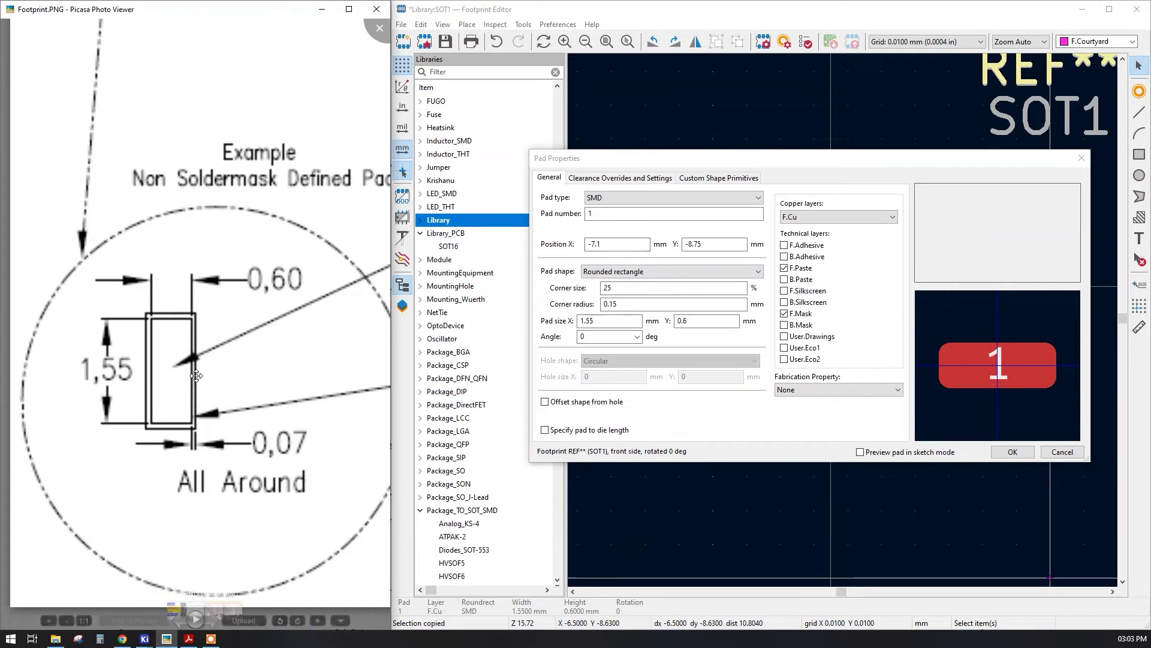
scroll(209, 378, down, 1)
scroll(209, 378, down, 5)
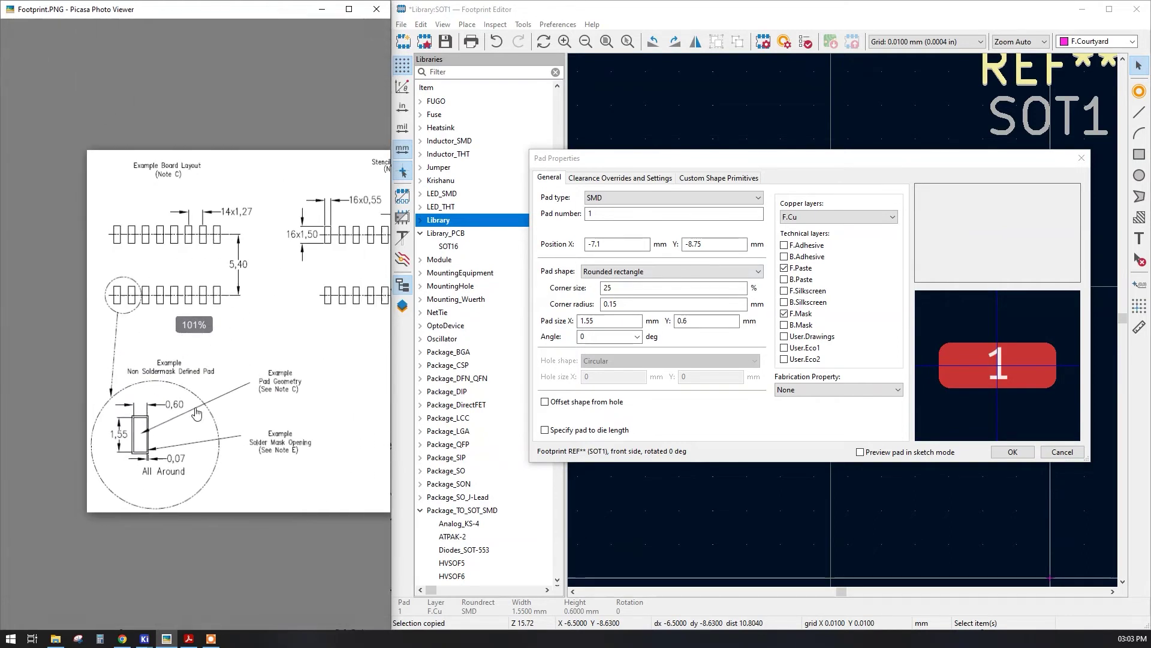
scroll(192, 399, up, 3)
scroll(192, 399, up, 2)
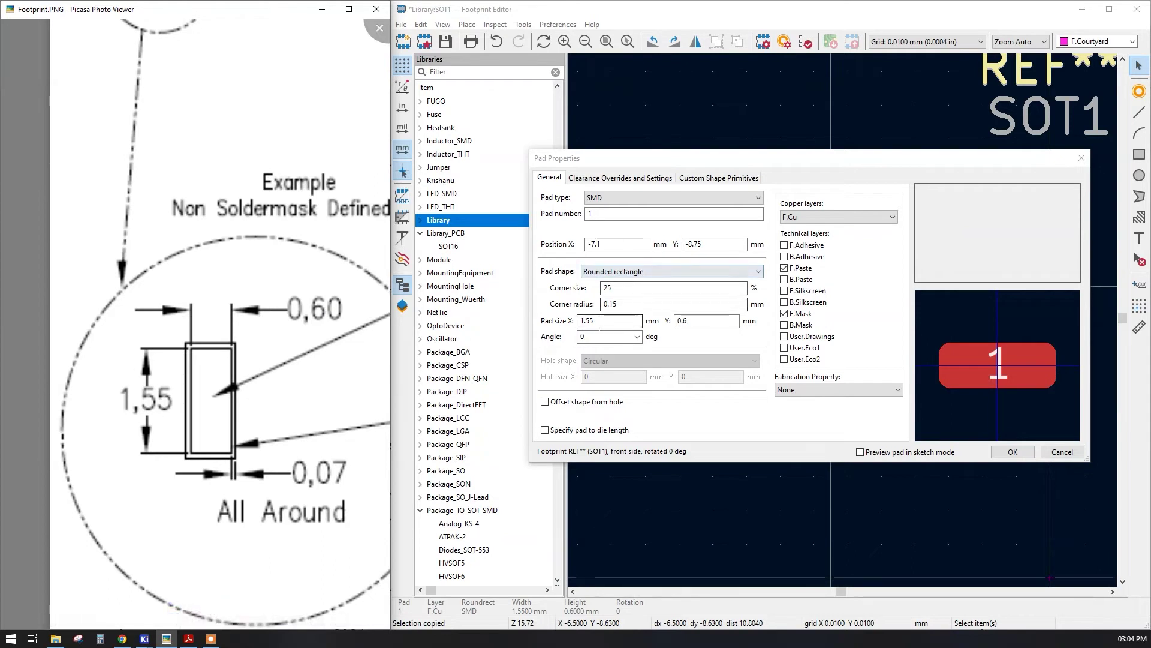
click(693, 244)
click(585, 321)
key(Tab)
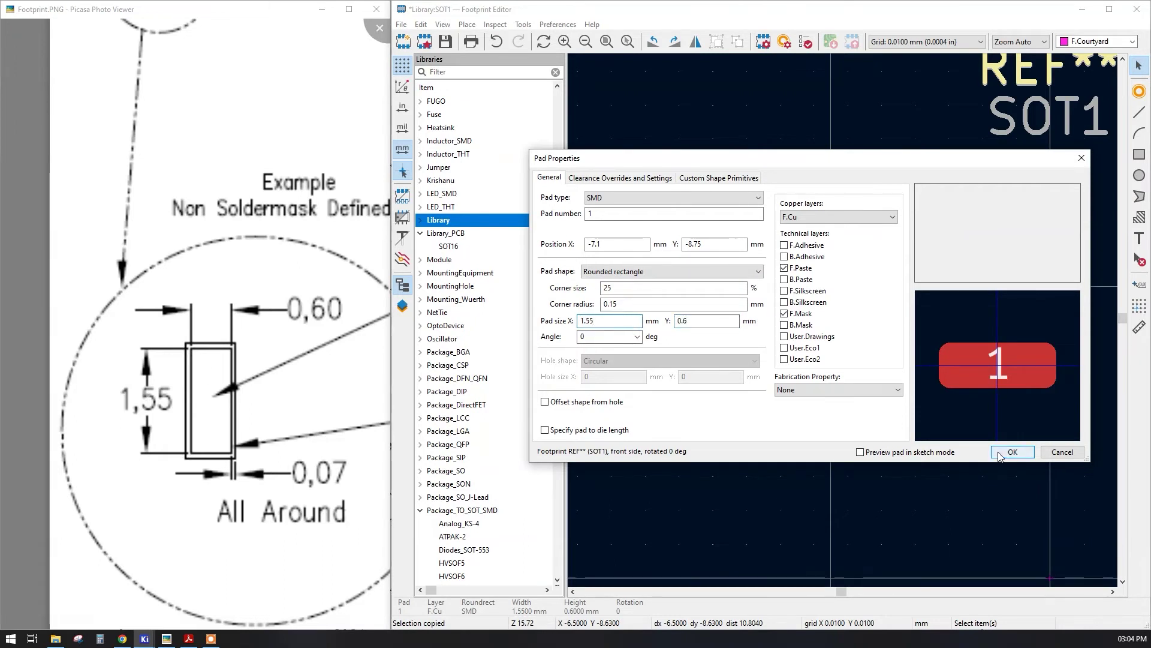
Step: Try the Oval and Circular shapes for pad 1
click(682, 275)
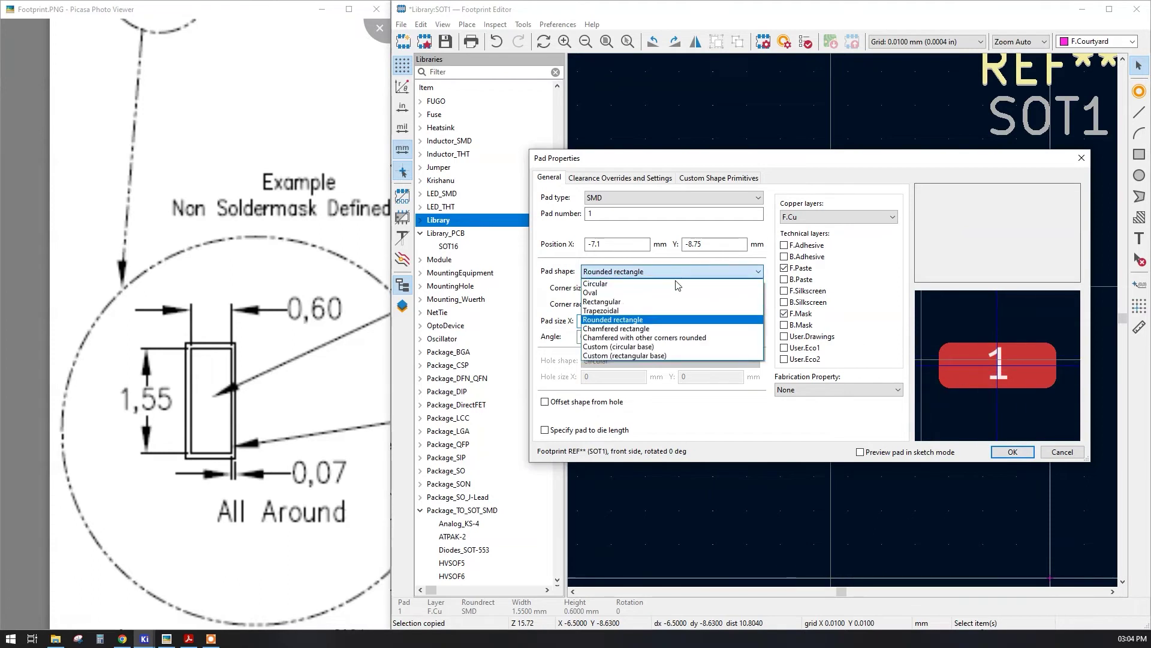
click(635, 292)
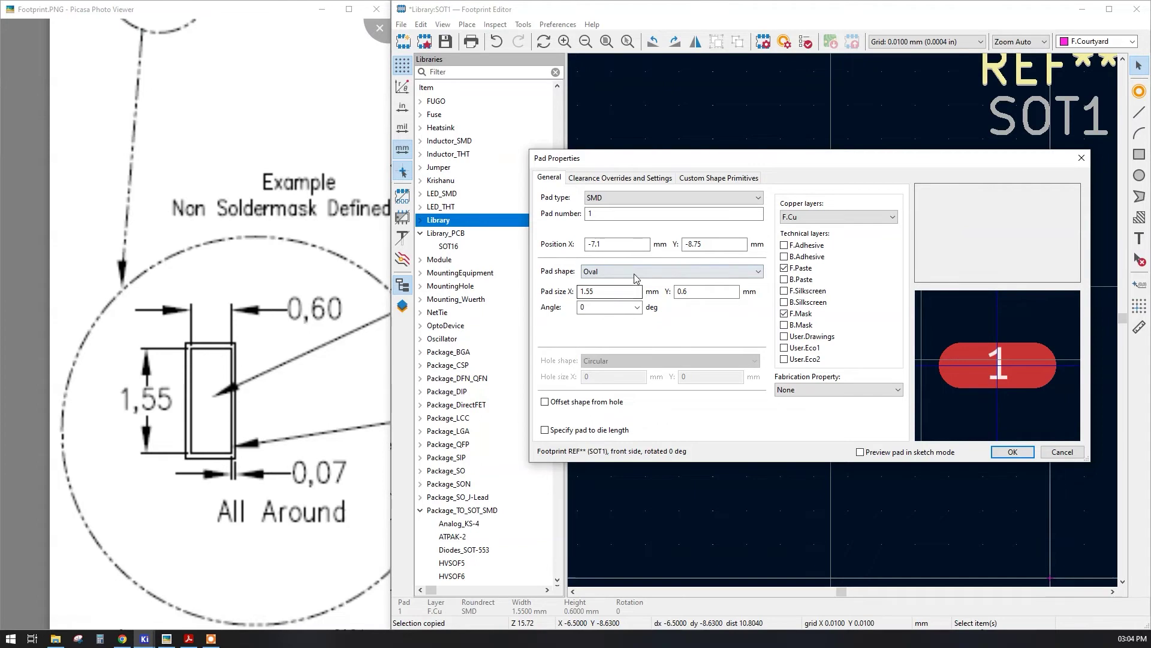
click(635, 273)
click(626, 283)
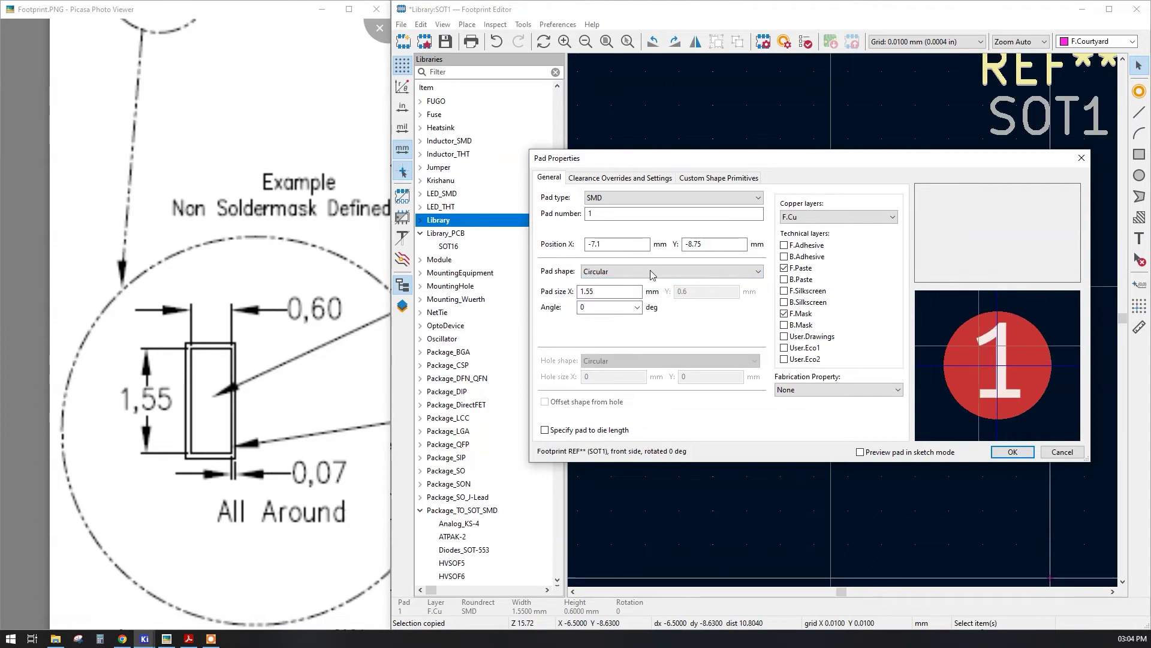
Step: Set pad 1's shape to Rectangular and apply the pad properties
click(604, 276)
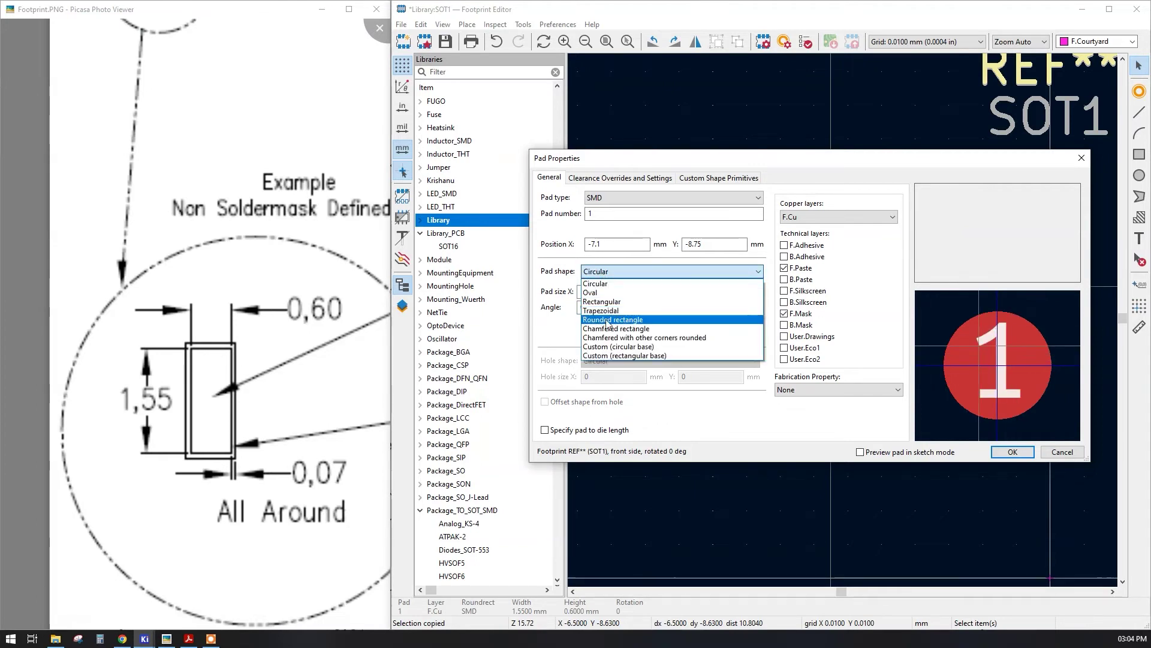
click(619, 302)
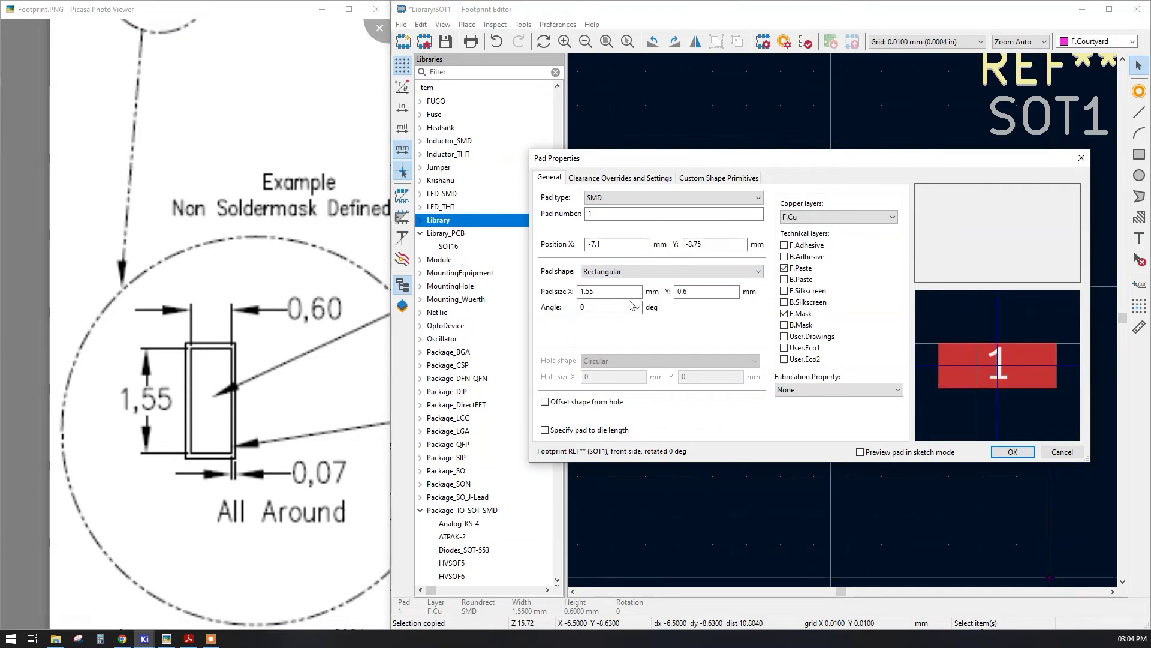
click(999, 454)
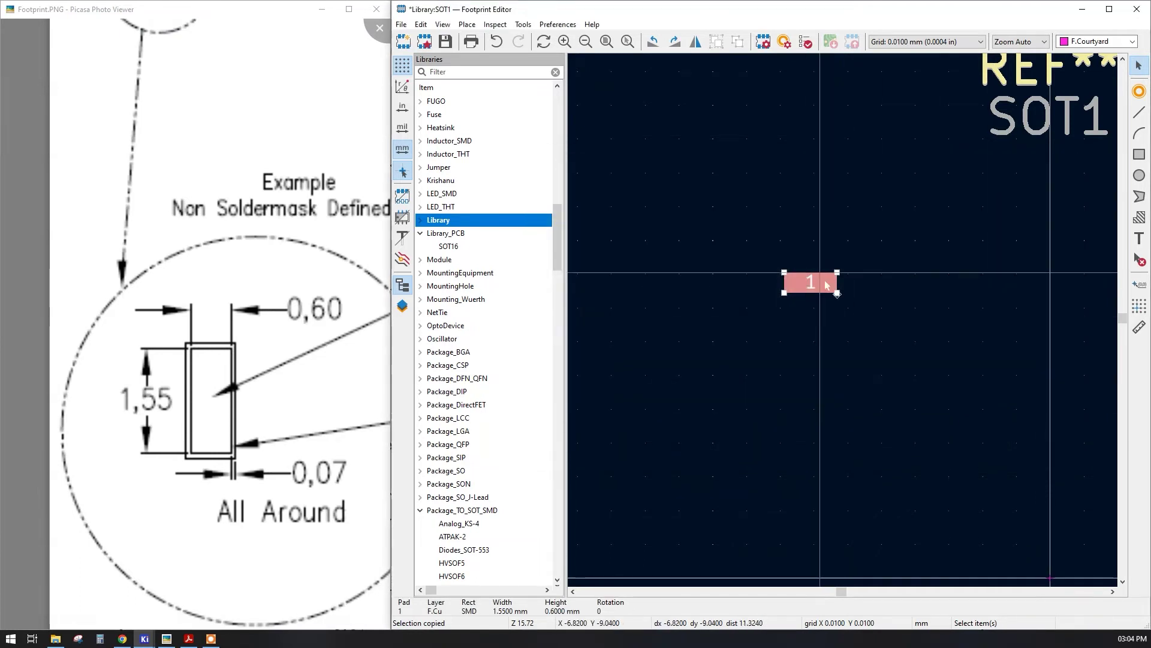
Step: Check the pad spacing in the drawing and place pads 2 and 3 freehand in a column beneath pad 1
scroll(824, 290, down, 3)
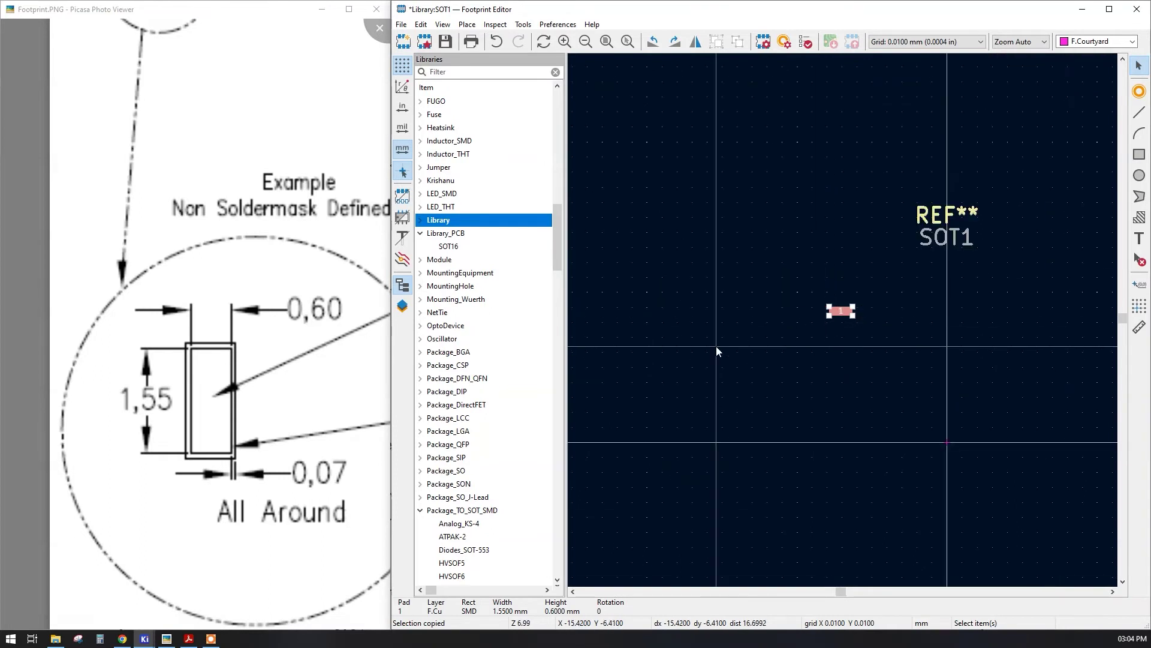
scroll(285, 140, down, 2)
scroll(286, 140, down, 2)
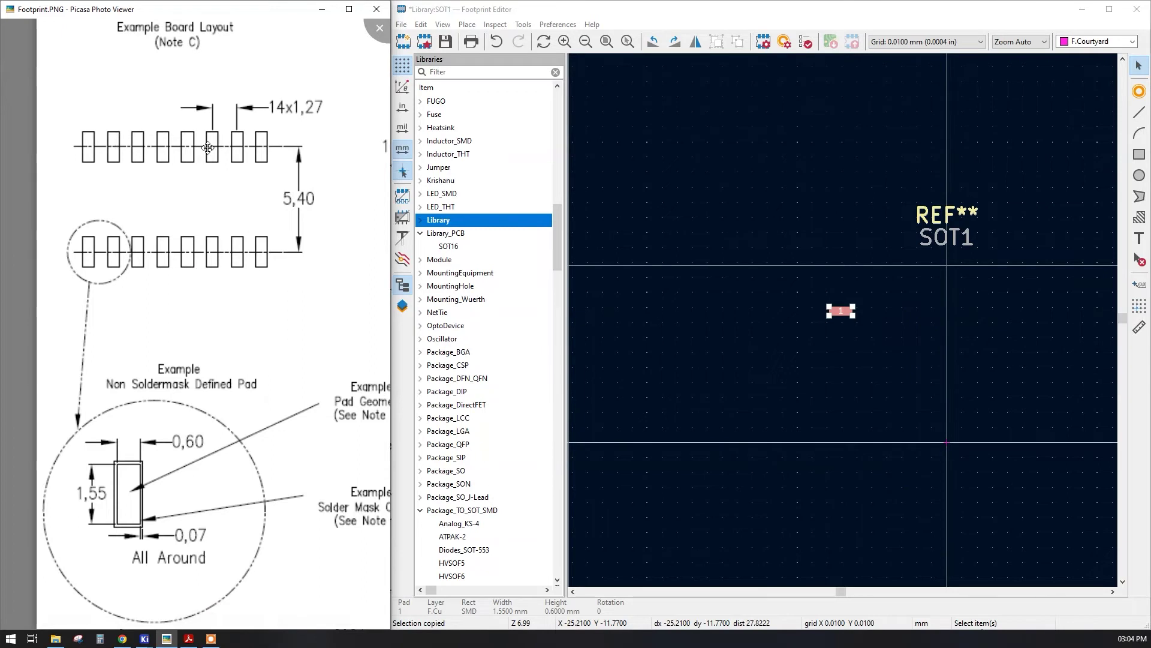
scroll(820, 322, up, 3)
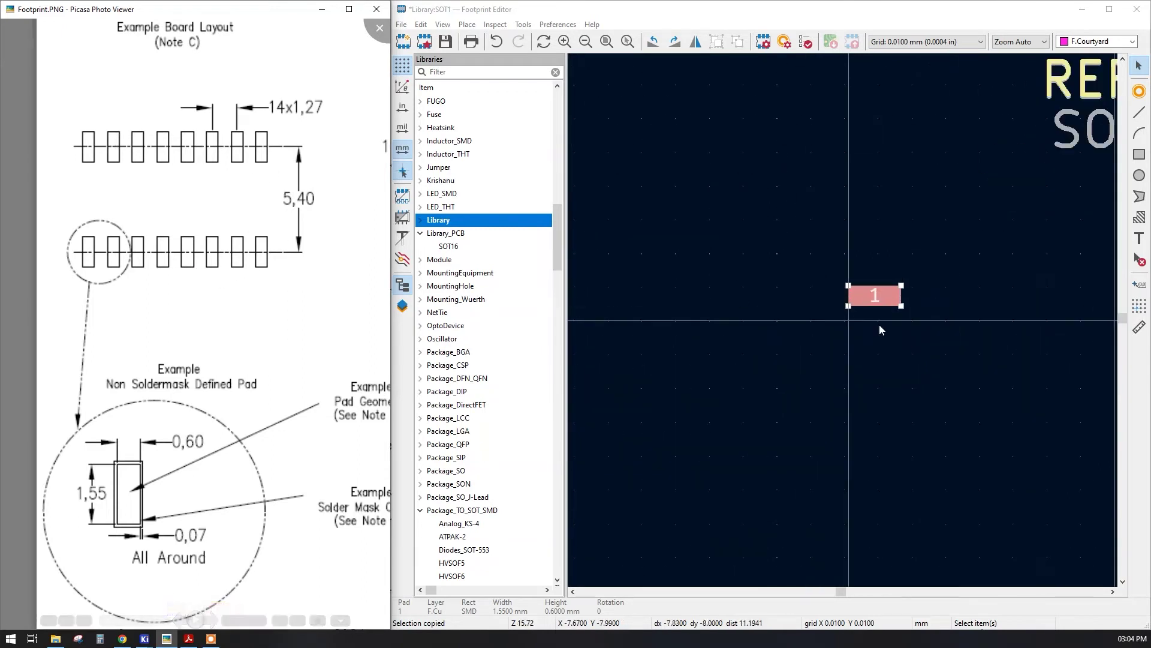
click(888, 348)
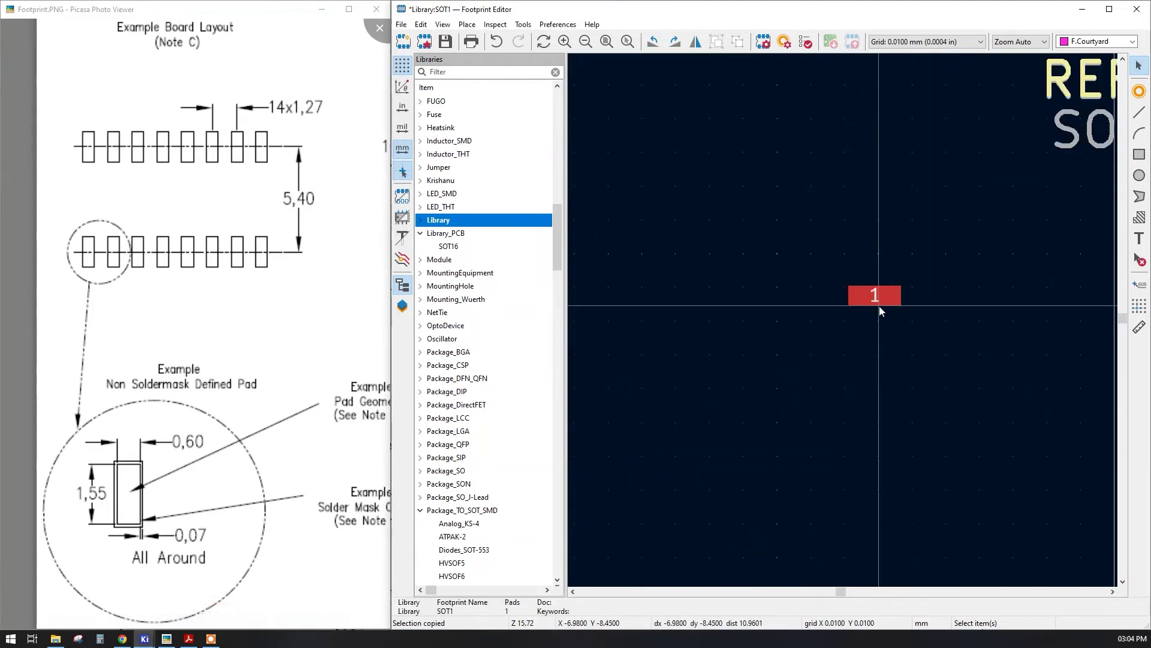
click(878, 304)
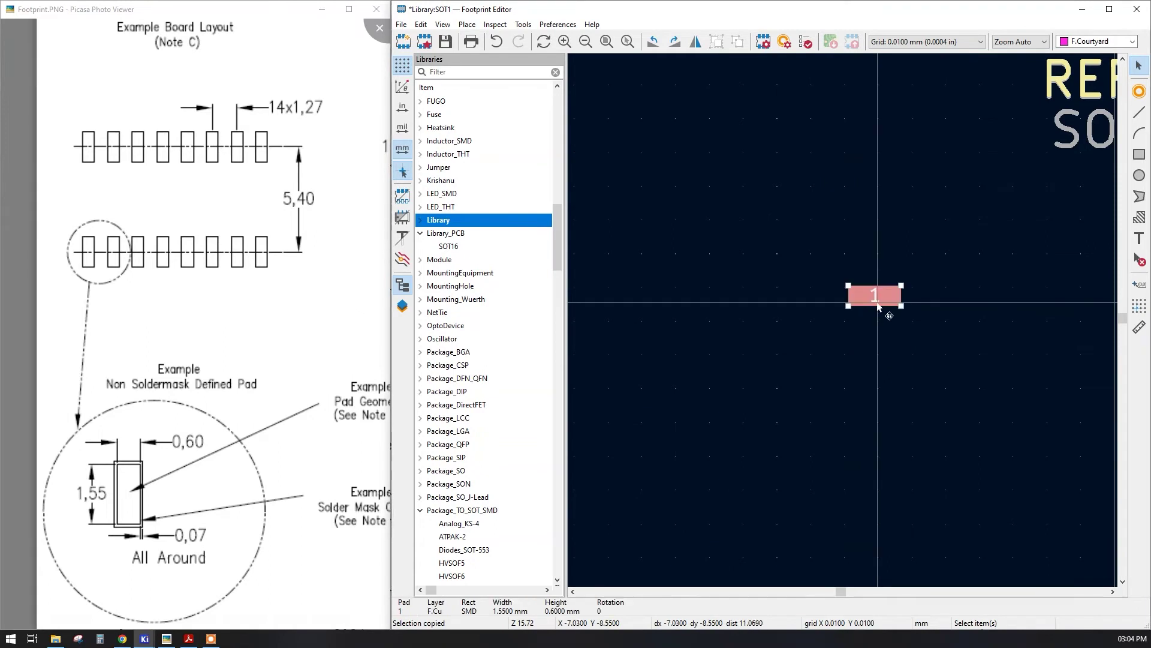
click(1139, 92)
click(873, 332)
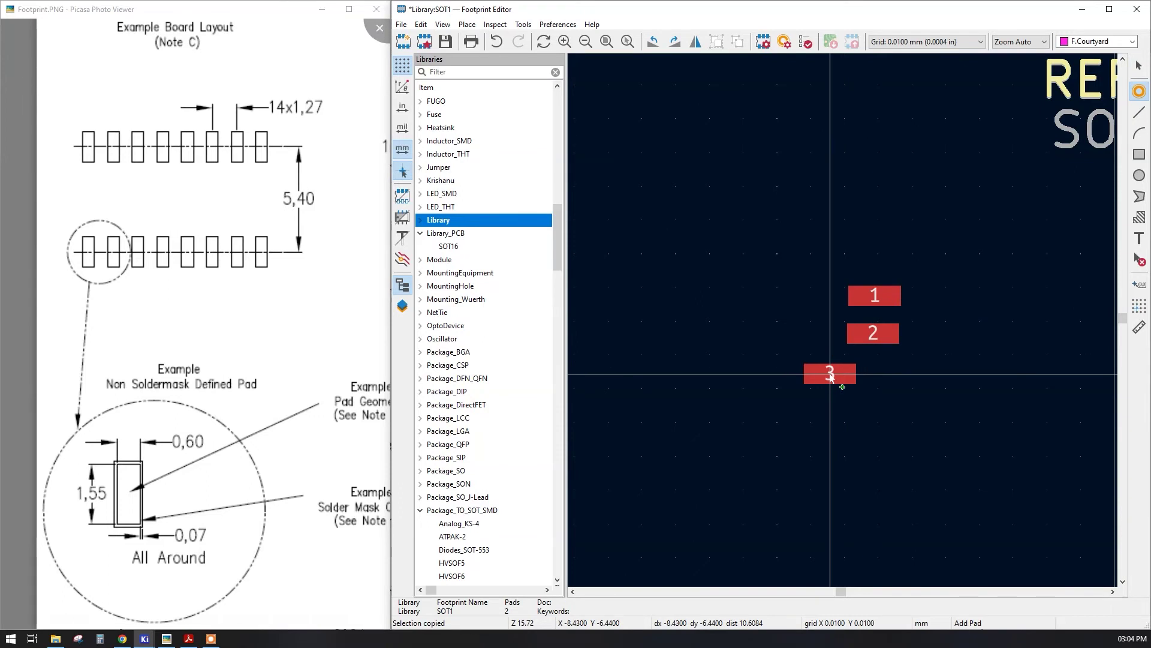
click(872, 366)
key(Escape)
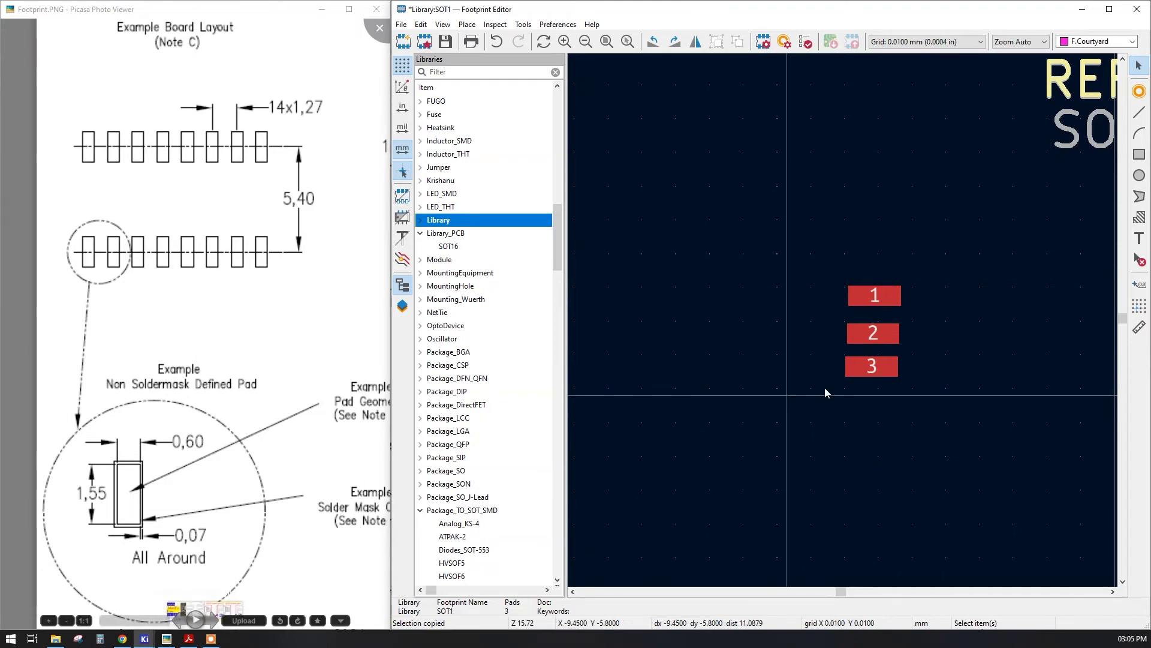
Step: Delete the freehand-placed pads 2 and 3, keeping pad 1
key(ctrl+v)
drag(845, 334, 838, 323)
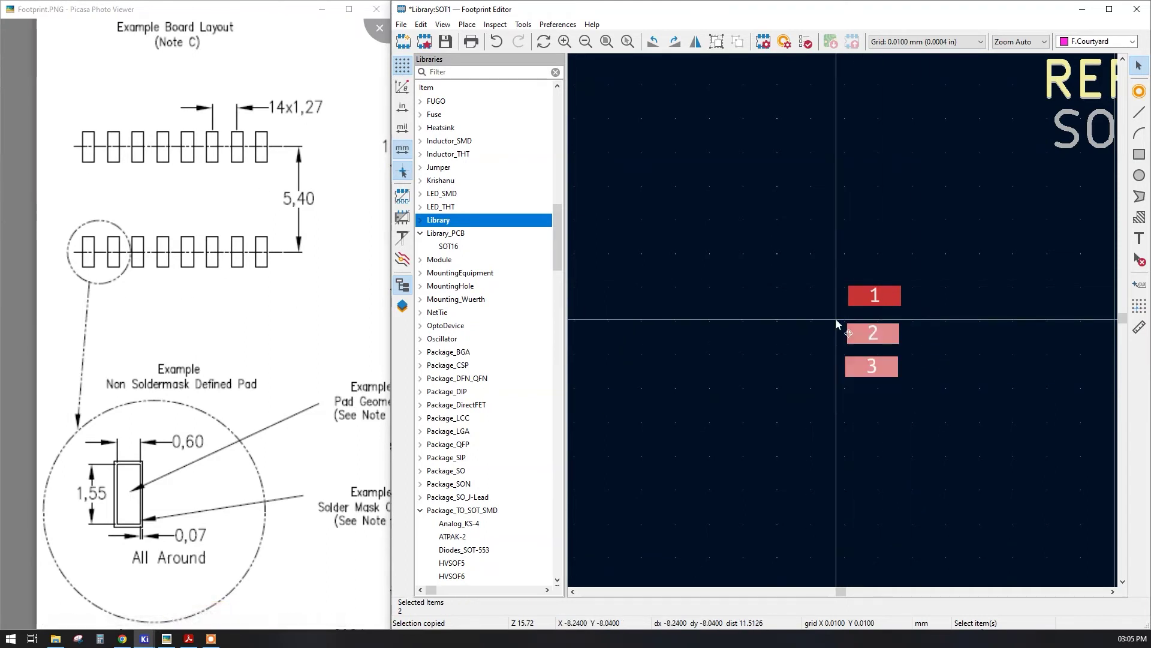
key(Delete)
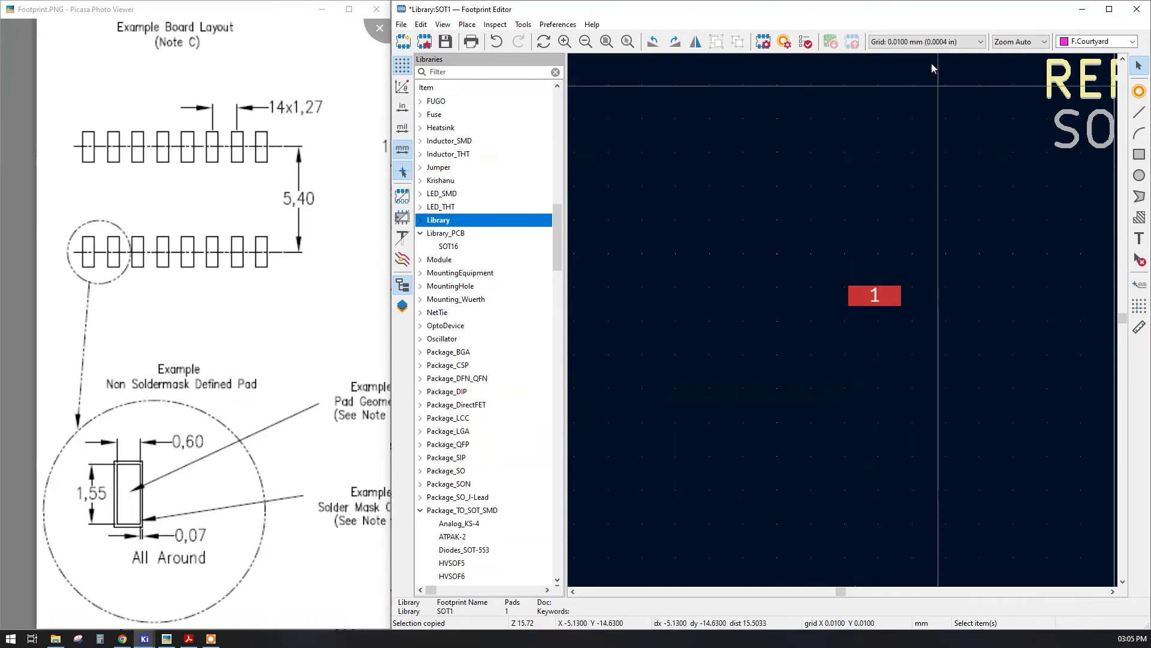
Step: Define a user grid with size X 5.4 mm and size Y 1.27 mm, and make it the active grid
click(886, 43)
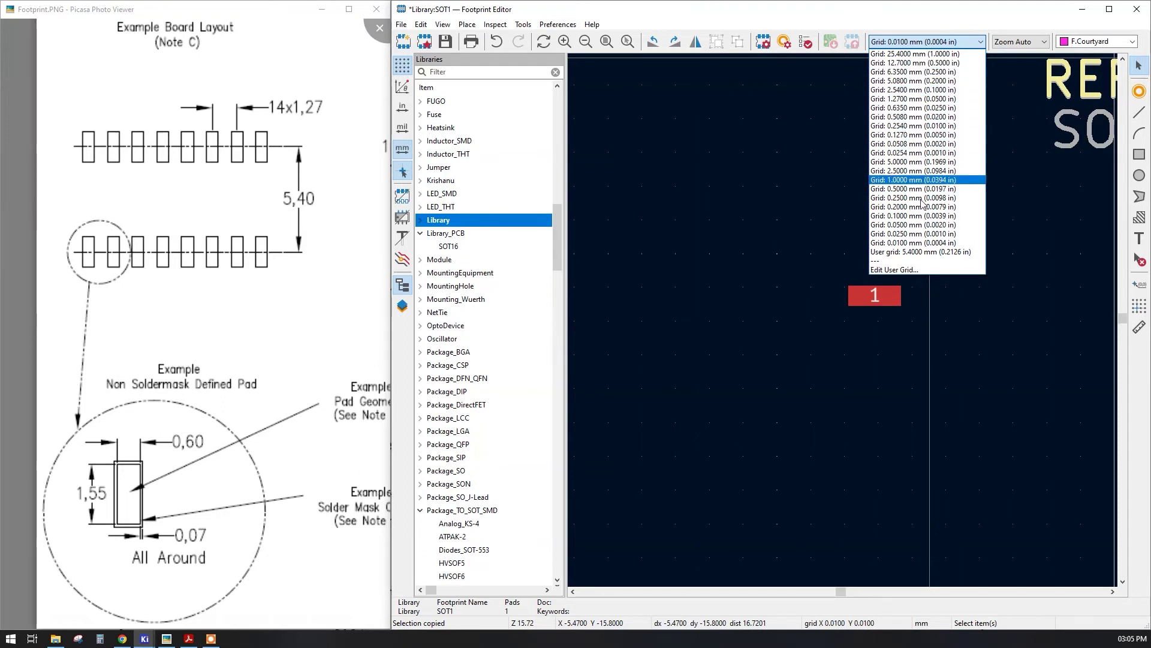
click(900, 269)
drag(623, 71, 813, 104)
click(810, 147)
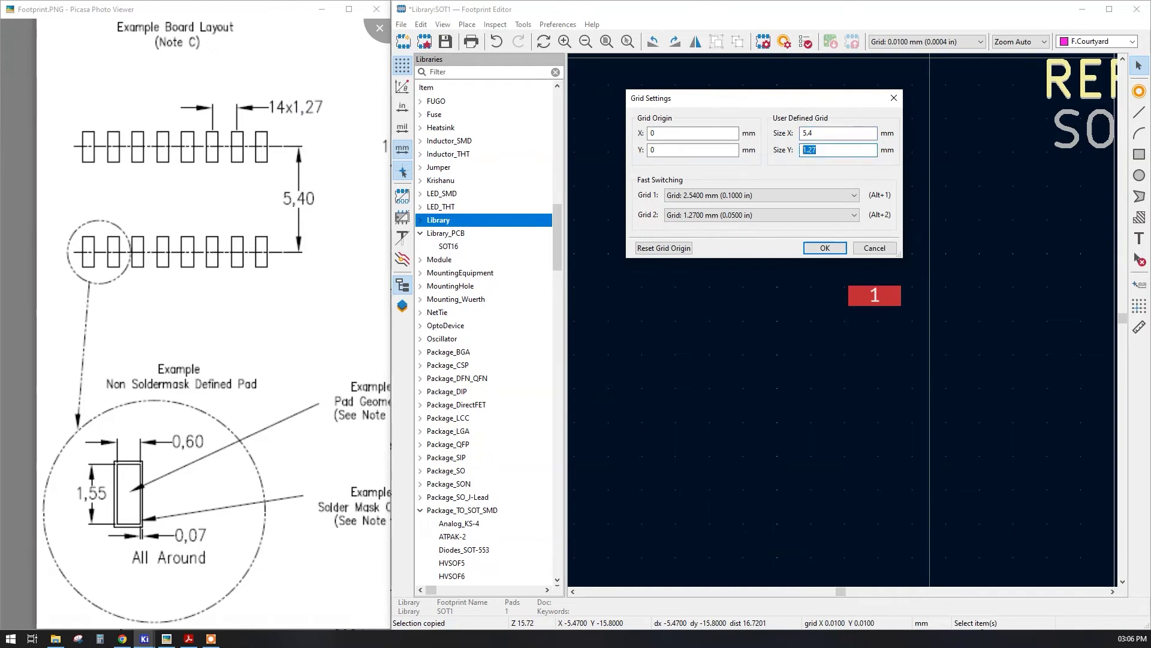
click(825, 248)
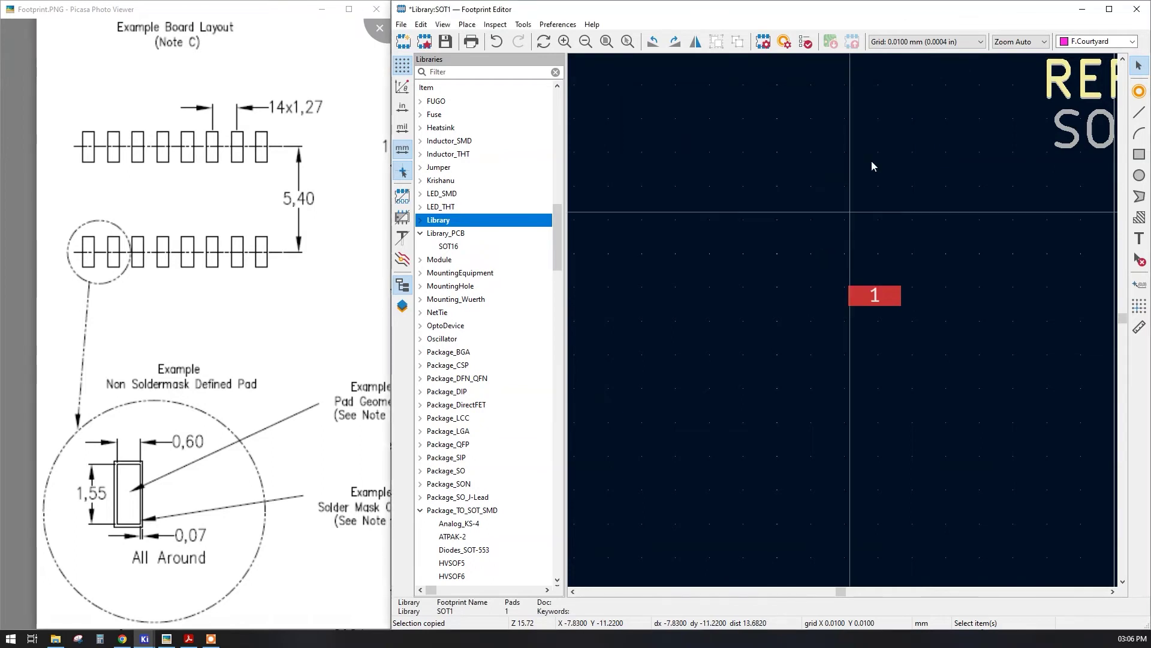
click(900, 46)
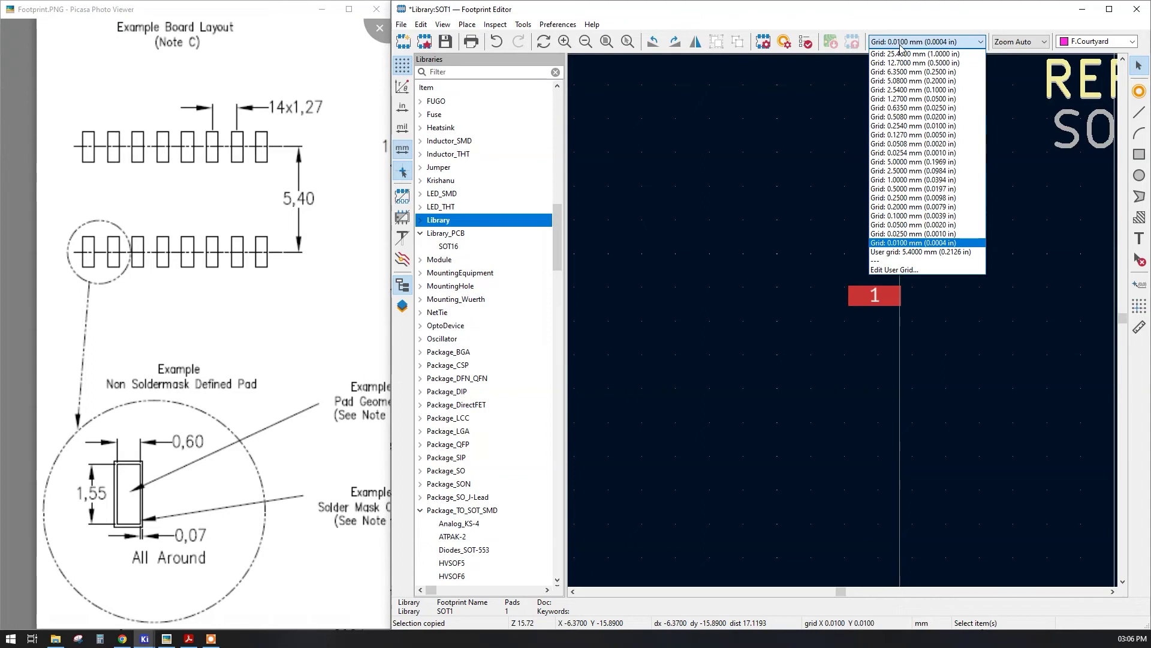
click(898, 257)
Step: Select pad 1 and delete it from the SOT1 footprint
click(836, 265)
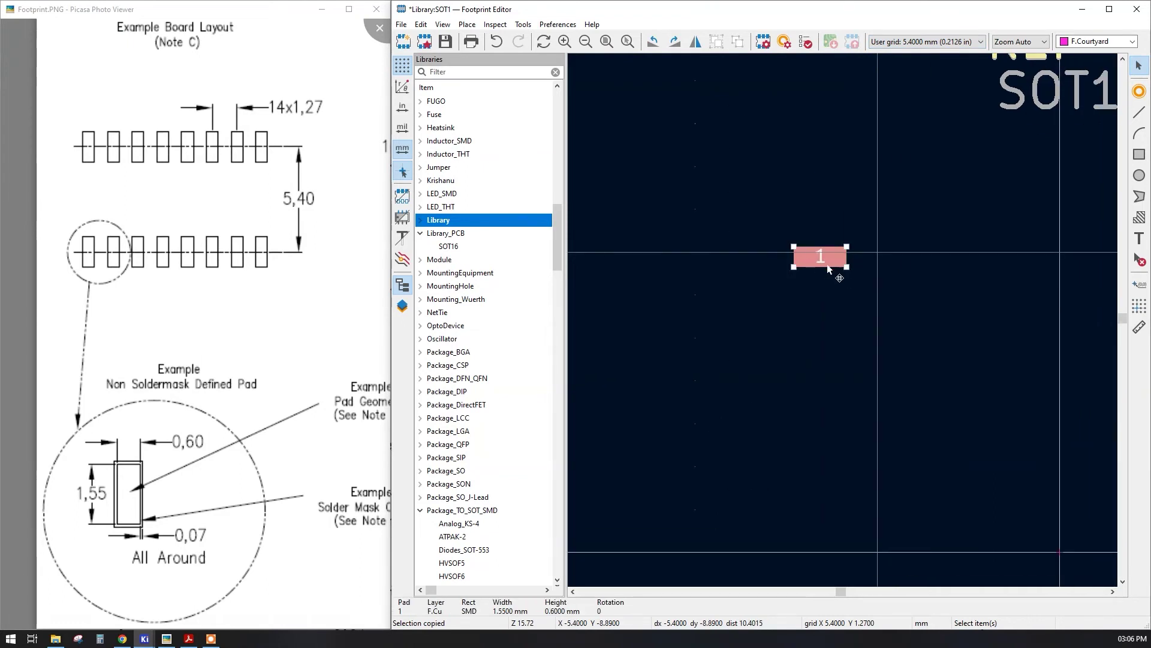
click(909, 47)
click(812, 159)
key(Delete)
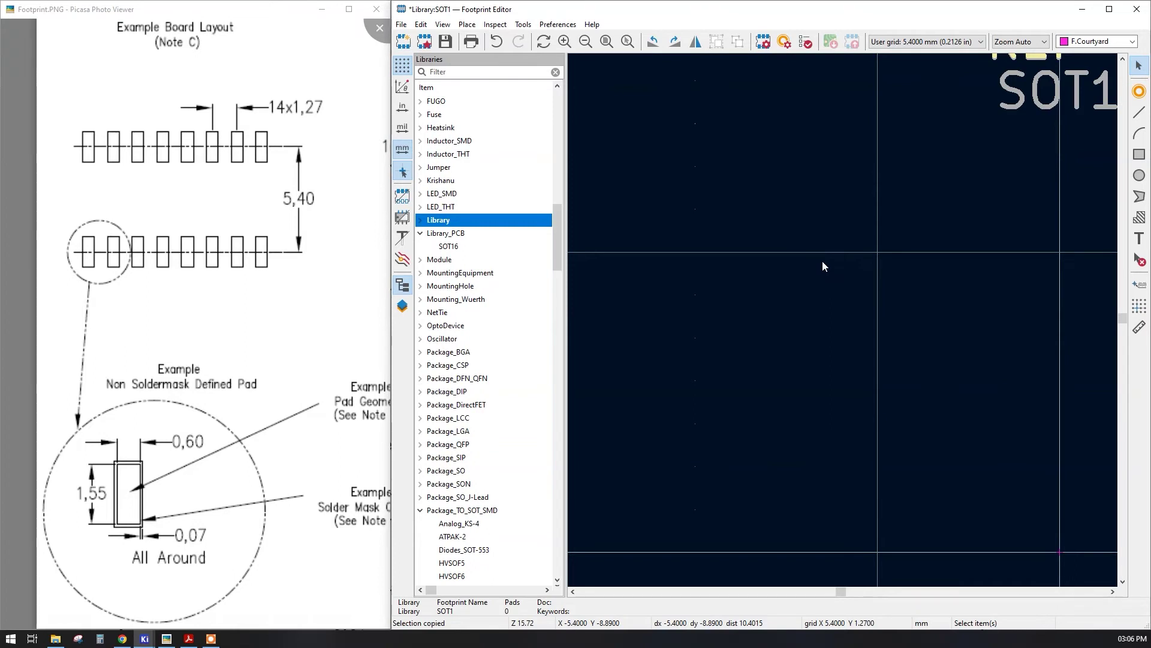
Step: Paste the copied pad at X -5.4, Y -8.89 mm and place two more copies below it at 1.27 mm grid steps
key(ctrl+v)
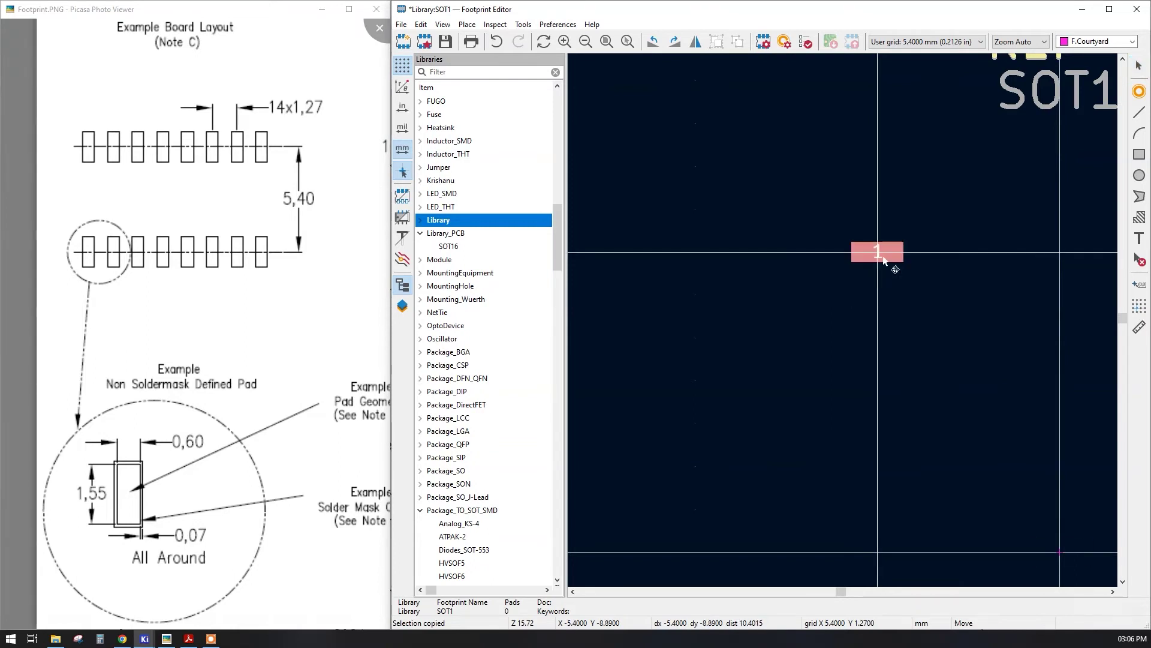
click(883, 259)
middle_drag(866, 298, 770, 251)
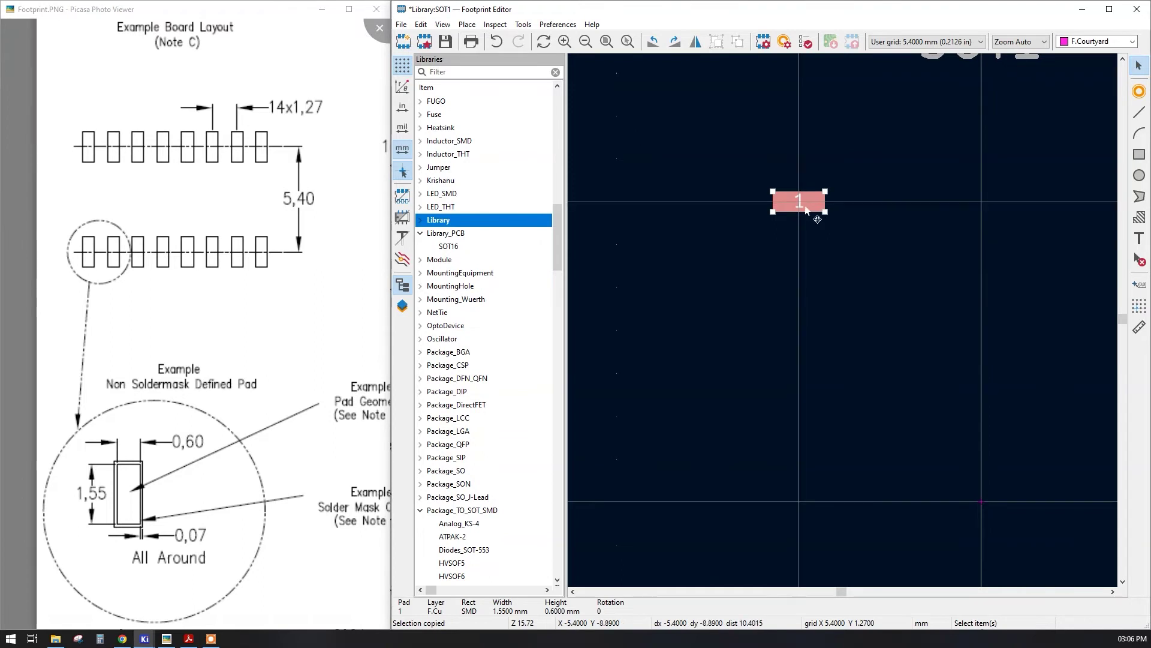
key(ctrl+v)
click(802, 268)
key(ctrl+v)
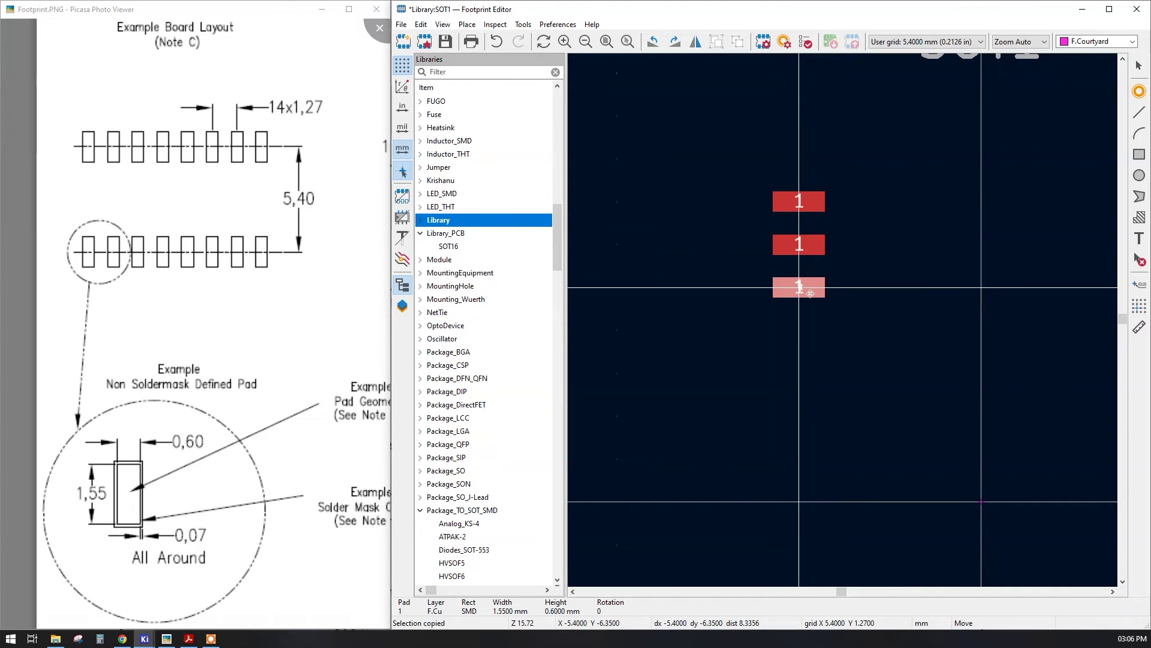
click(810, 289)
Step: Paste five more pad copies down the same column, one grid step apart, ending at X -5.4, Y 0 mm
key(ctrl+v)
click(808, 331)
key(ctrl+v)
click(808, 375)
key(ctrl+v)
click(807, 419)
key(ctrl+v)
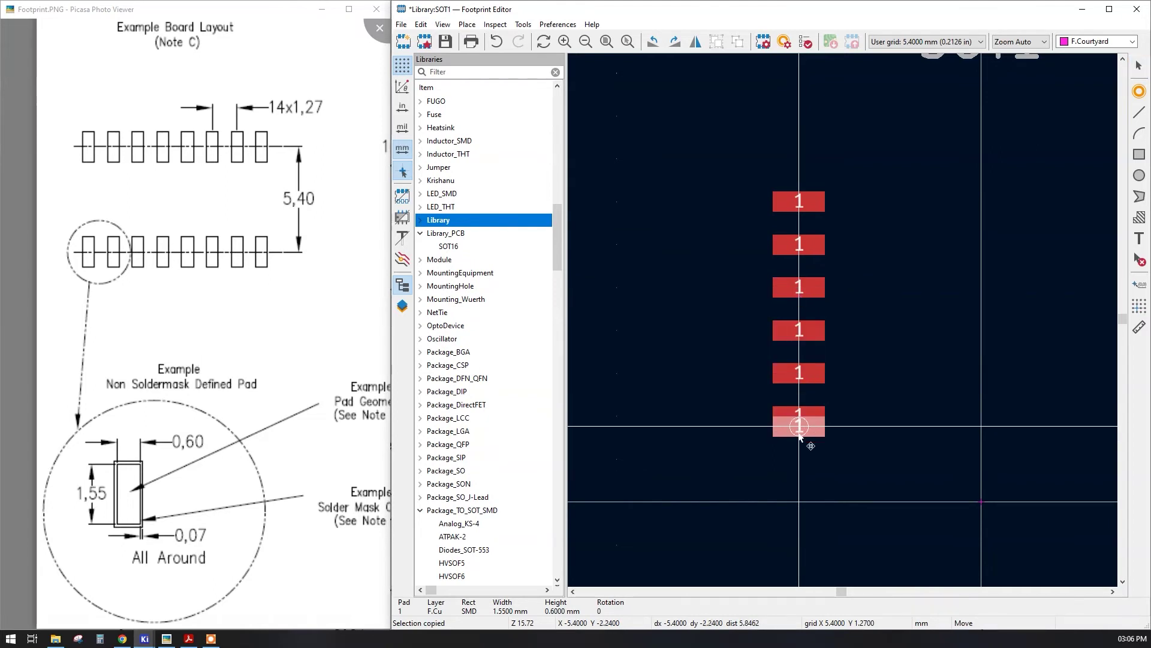
click(799, 459)
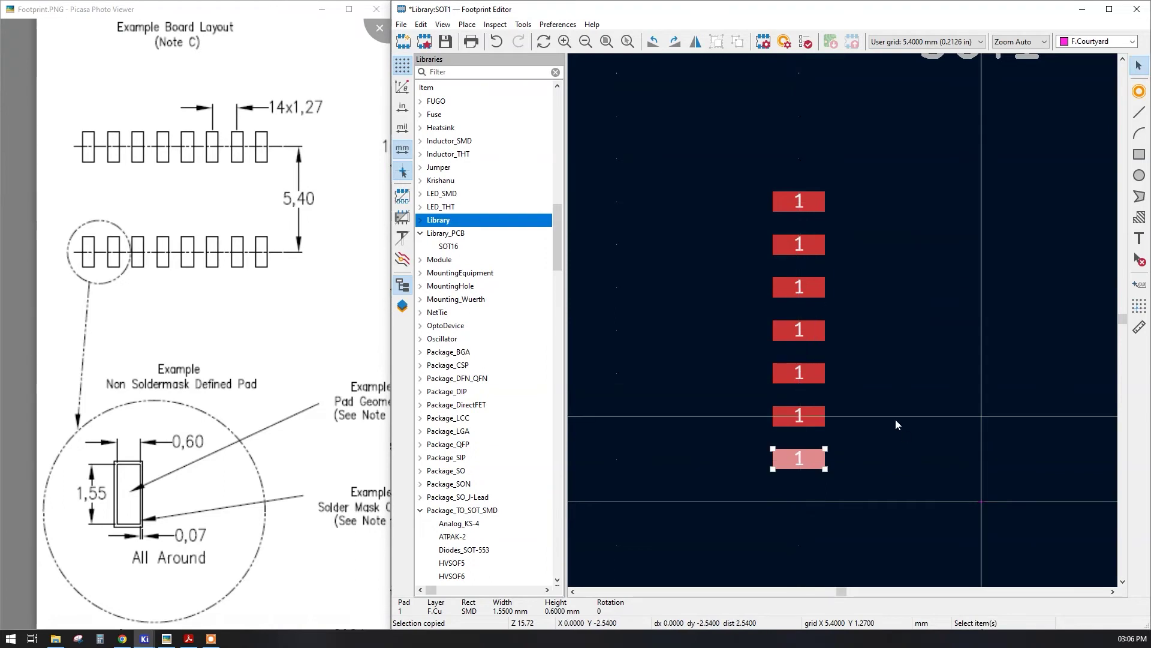
key(ctrl+v)
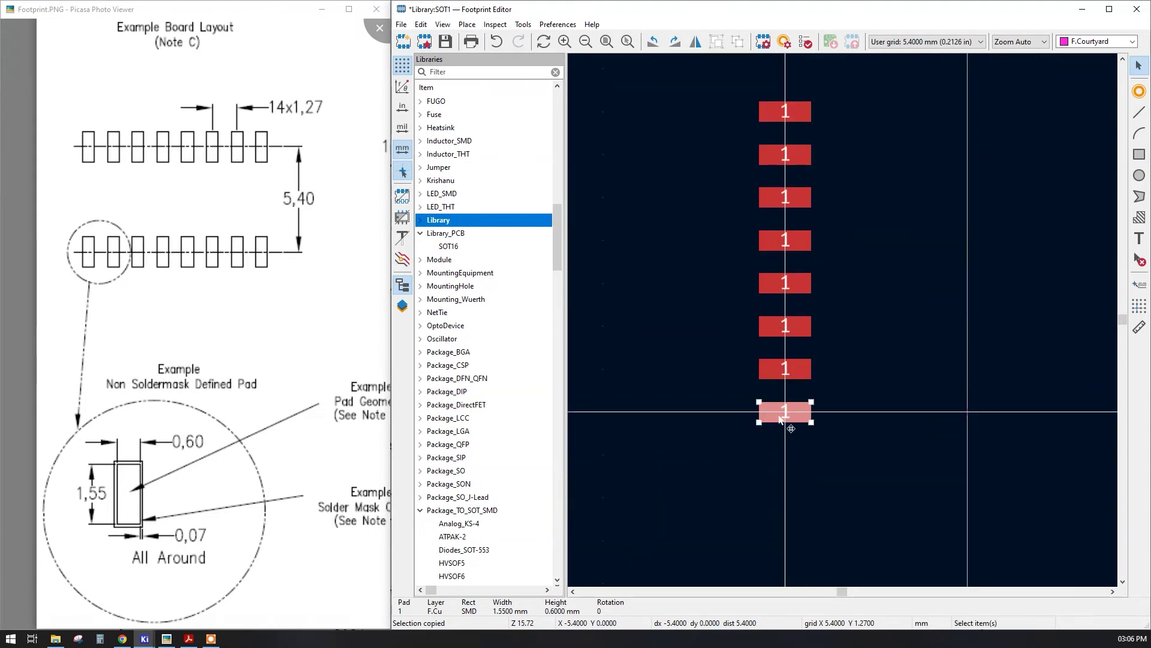
click(687, 188)
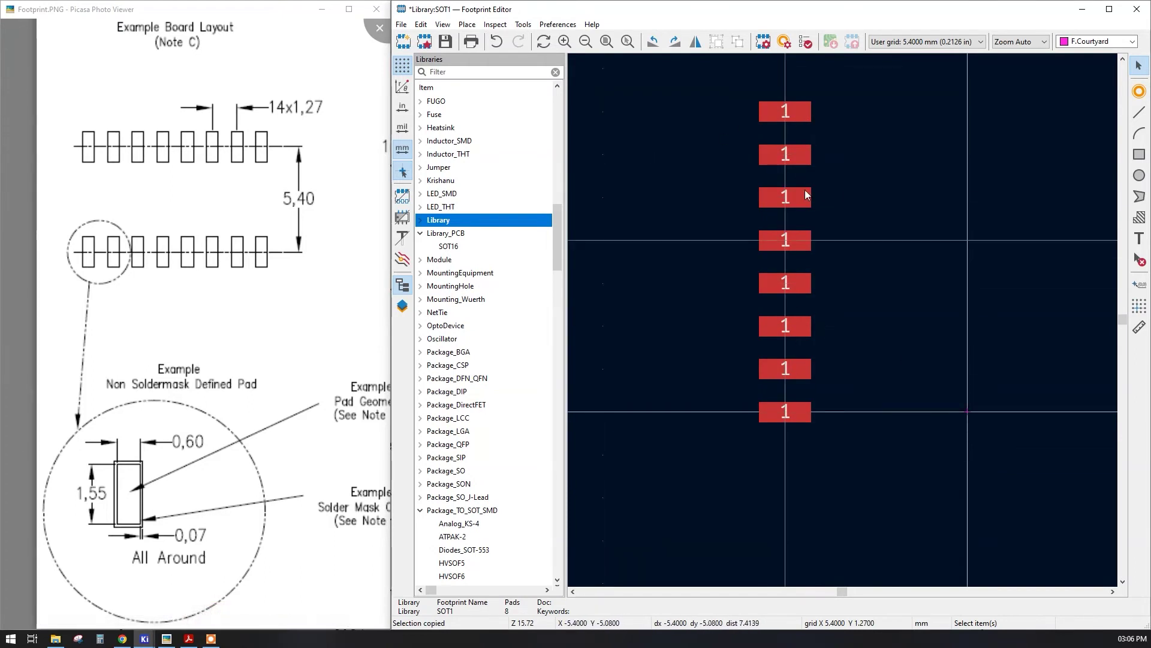
Step: Renumber the second and third pads of the column as 2 and 3
click(804, 158)
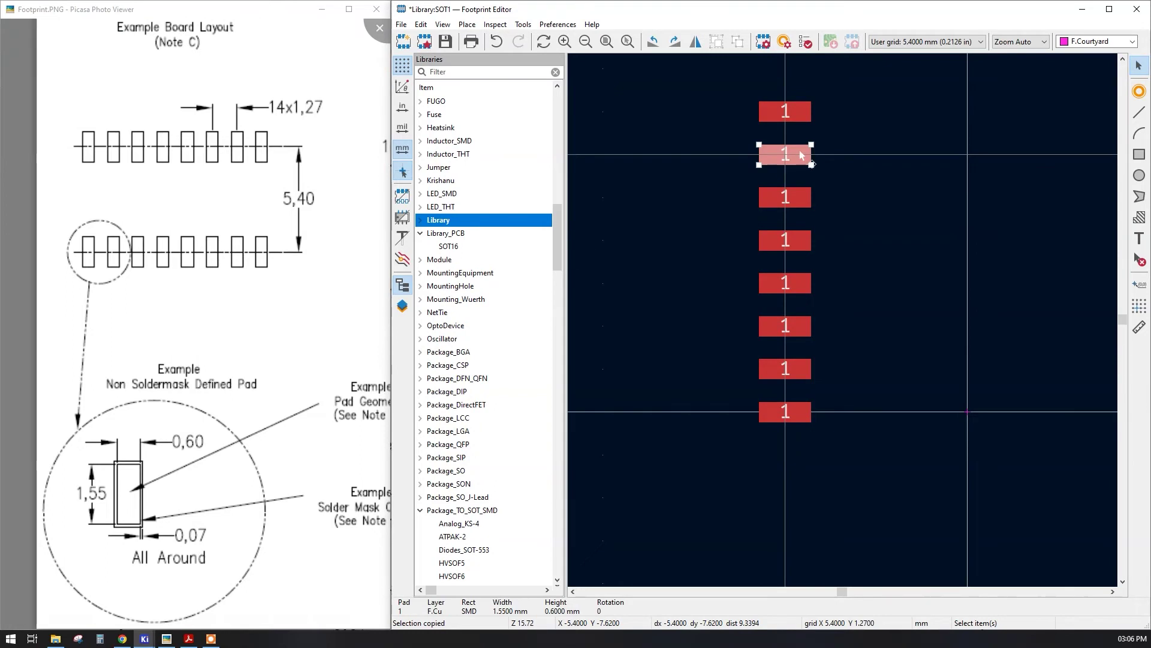
key(e)
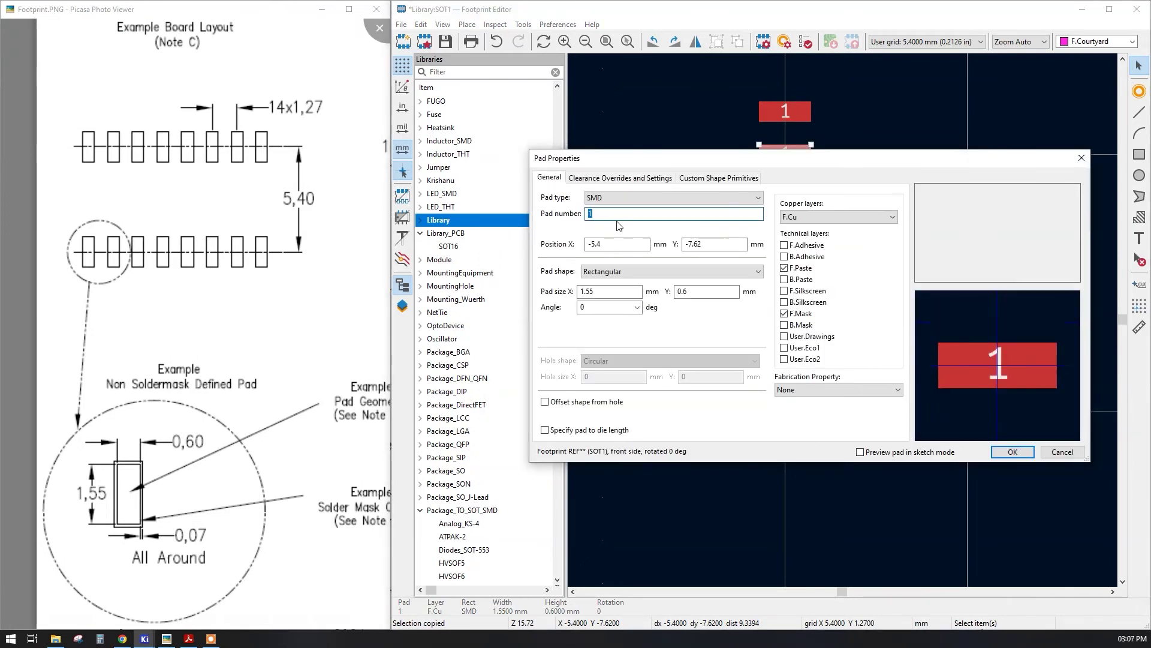
key(Return)
click(794, 190)
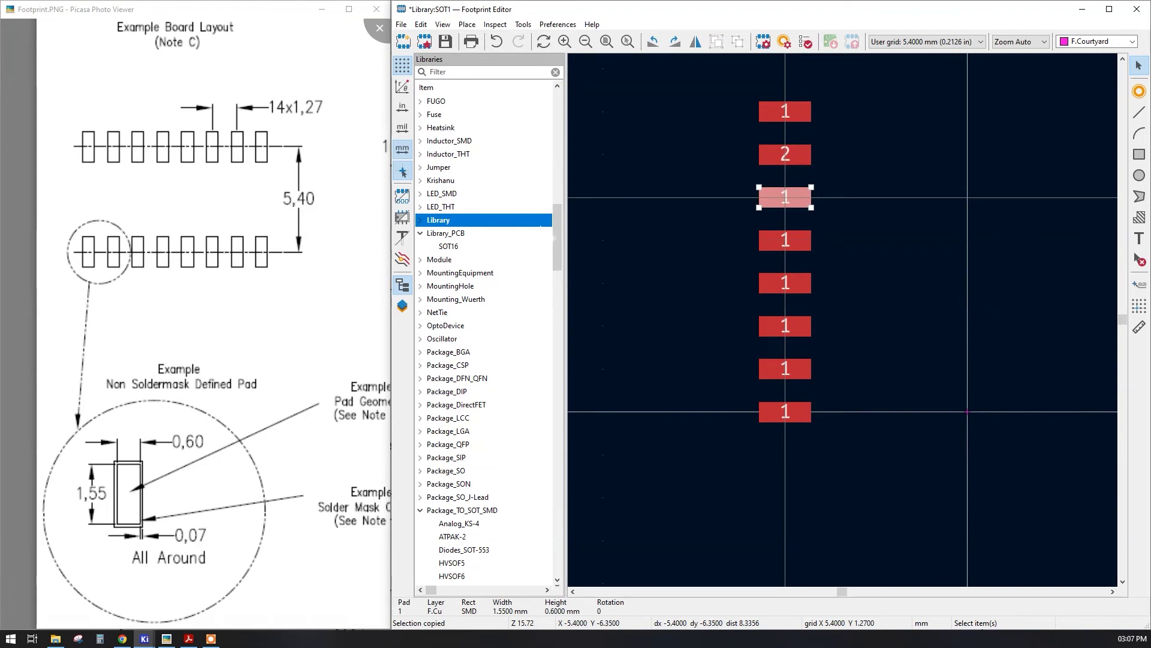
text(e)
text(3)
key(Return)
Step: Set the pad numbers of the fourth and fifth pads in the column to 4 and 5
click(788, 251)
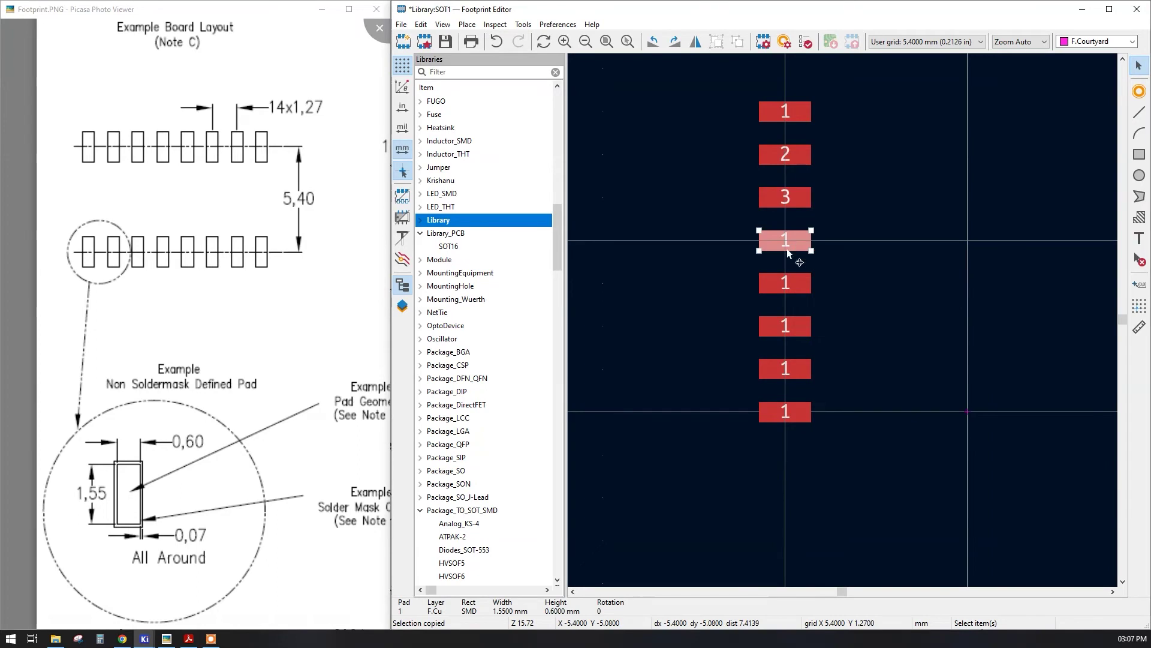
text(e)
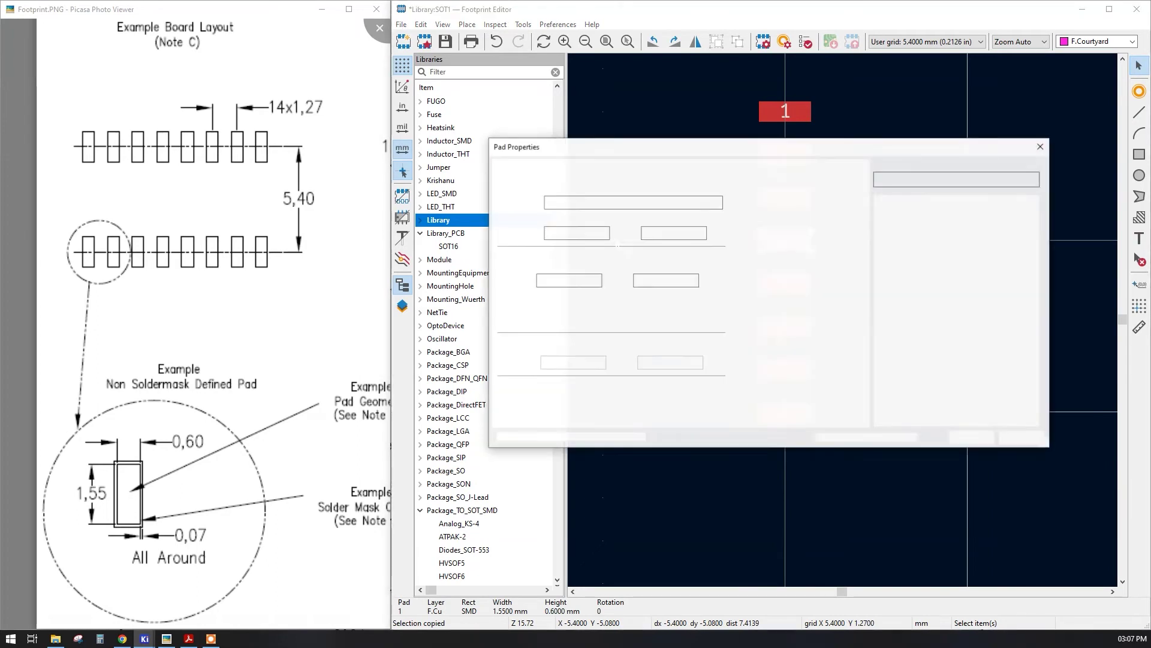
text(4)
key(Return)
click(778, 280)
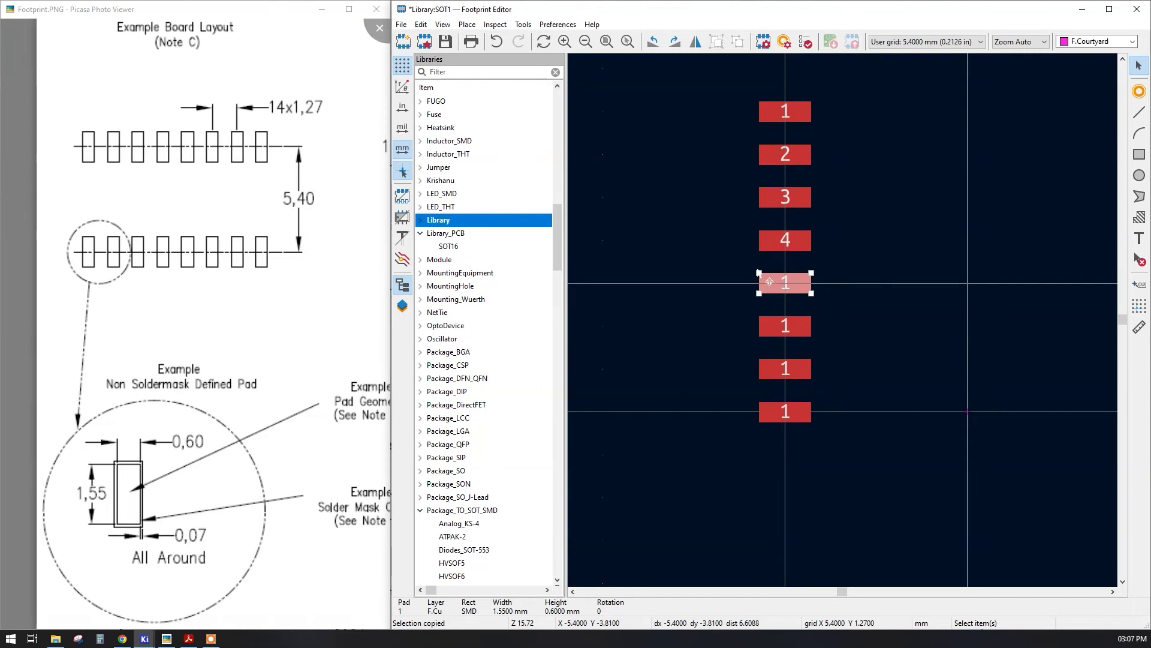
text(e)
text(5)
click(1008, 455)
Step: Change the sixth and seventh pads of the column to pad numbers 6 and 7
click(800, 336)
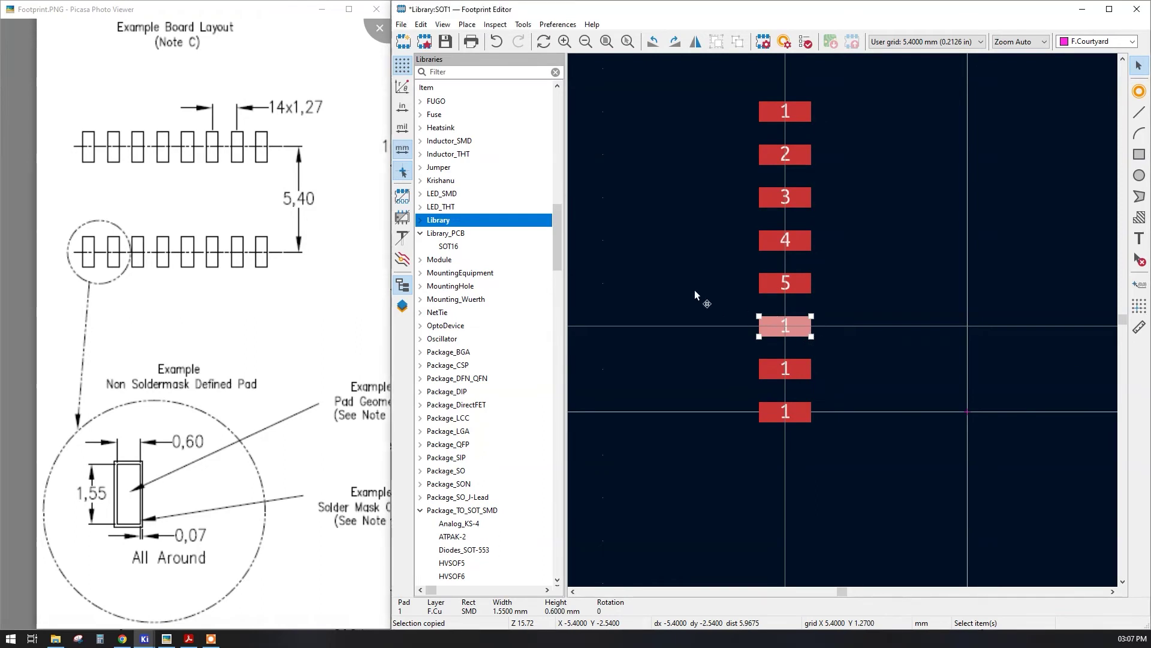
text(e)
text(6)
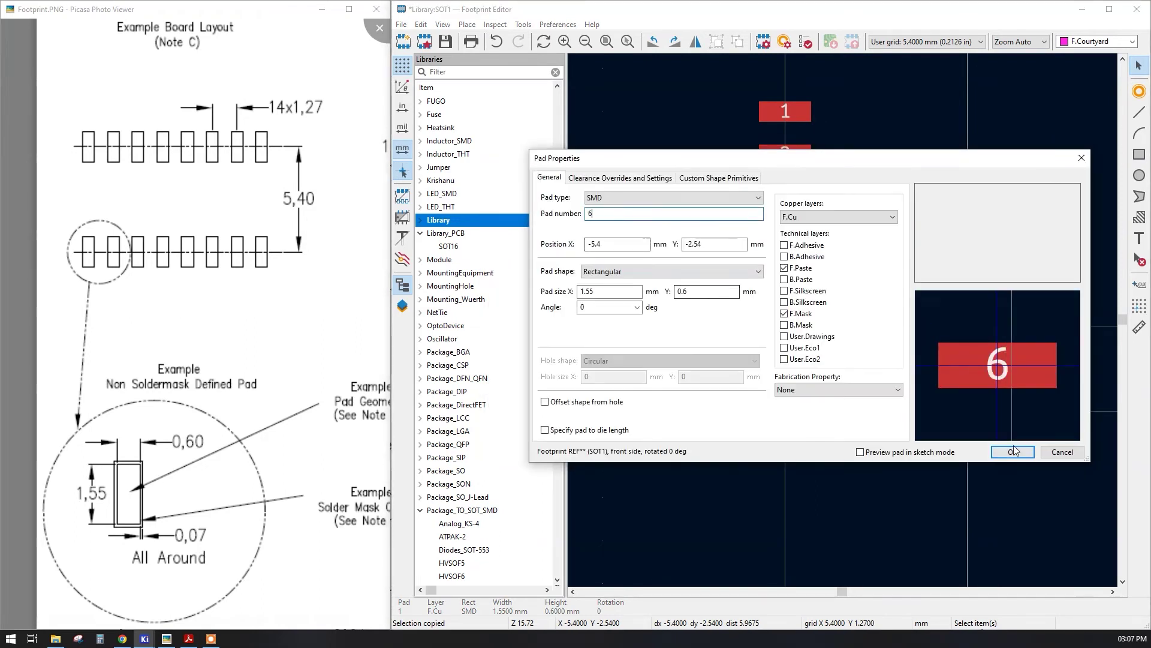
click(1012, 452)
click(791, 370)
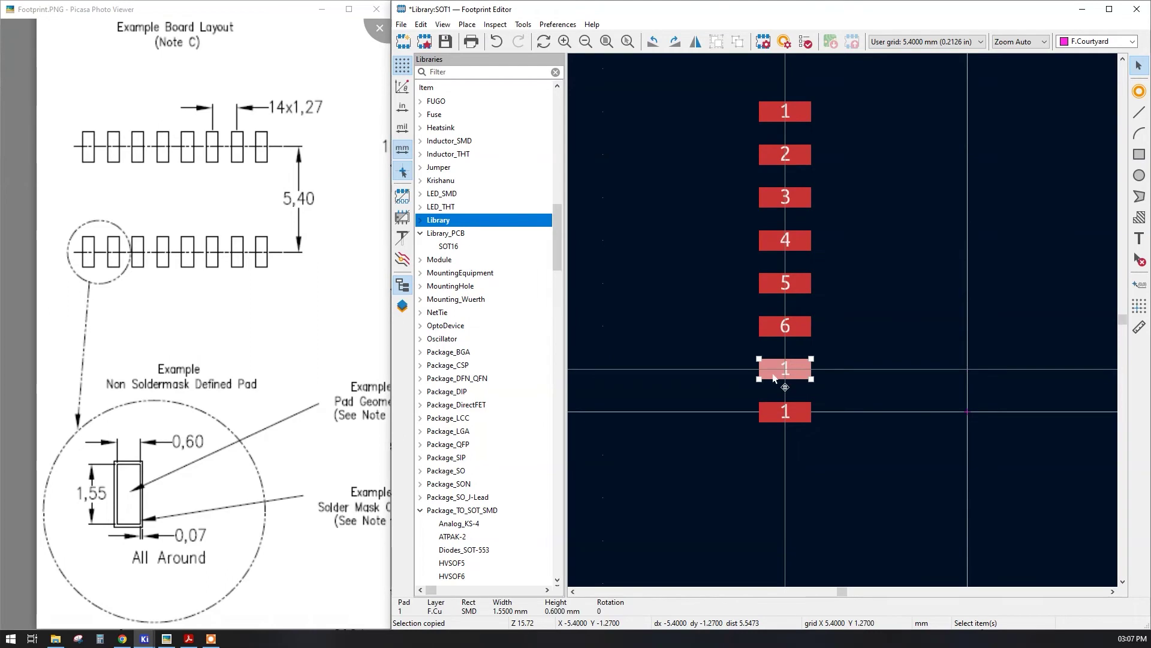
text(e)
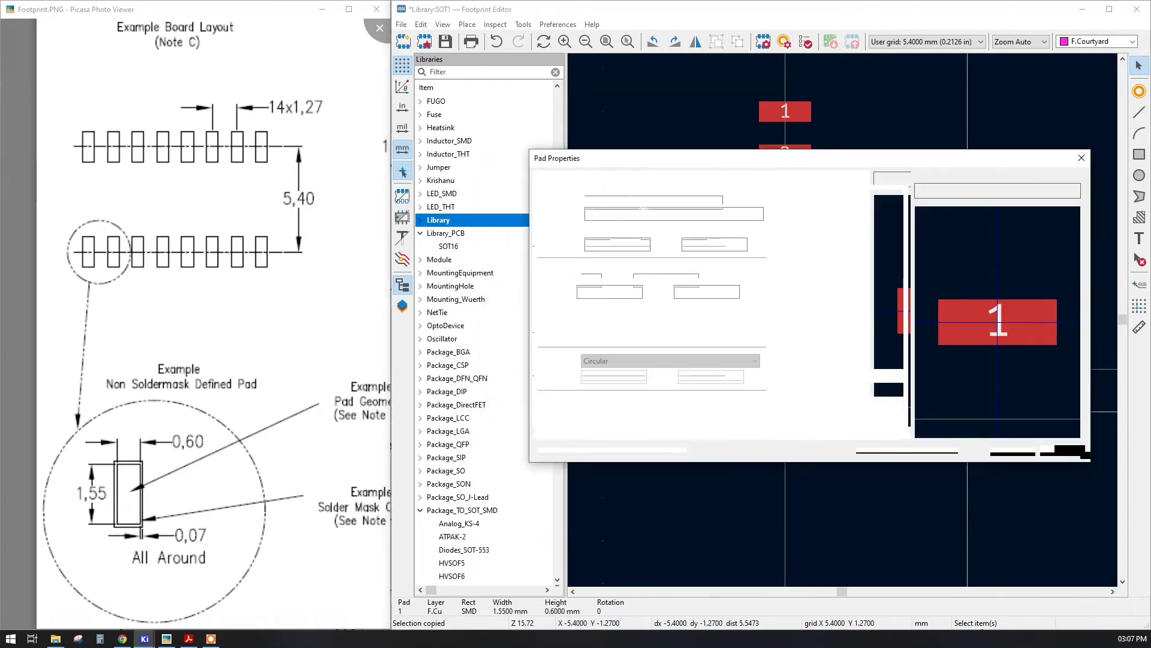
text(7)
click(1012, 451)
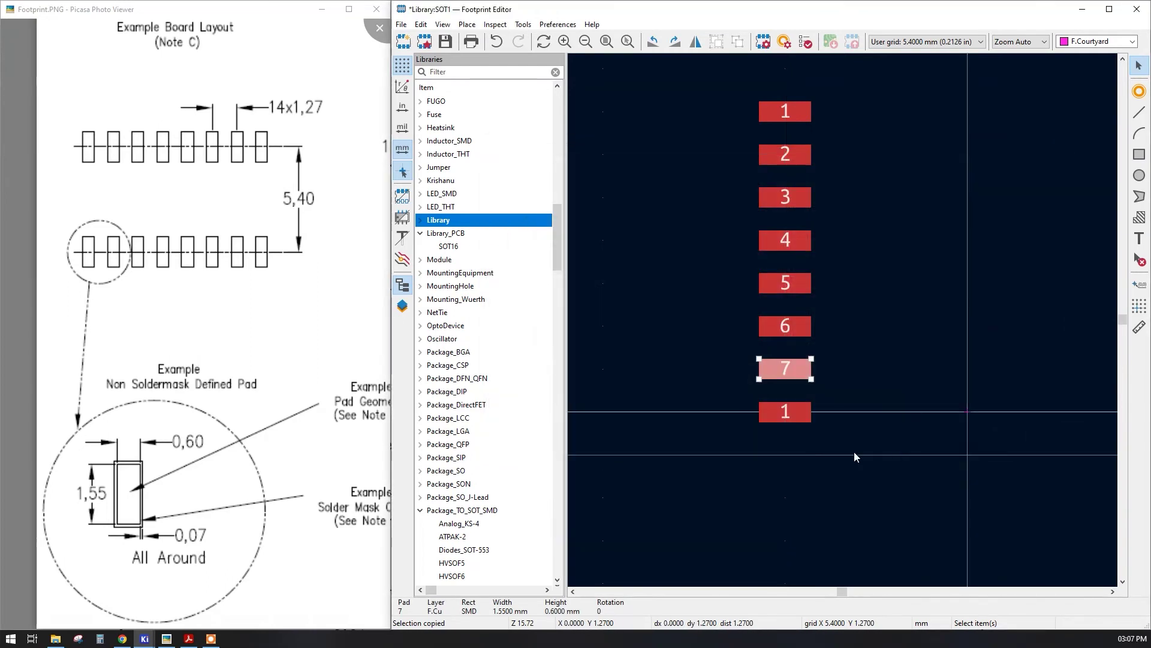
Step: Renumber the lowest pad of the column, at Y 0, as 8
click(800, 416)
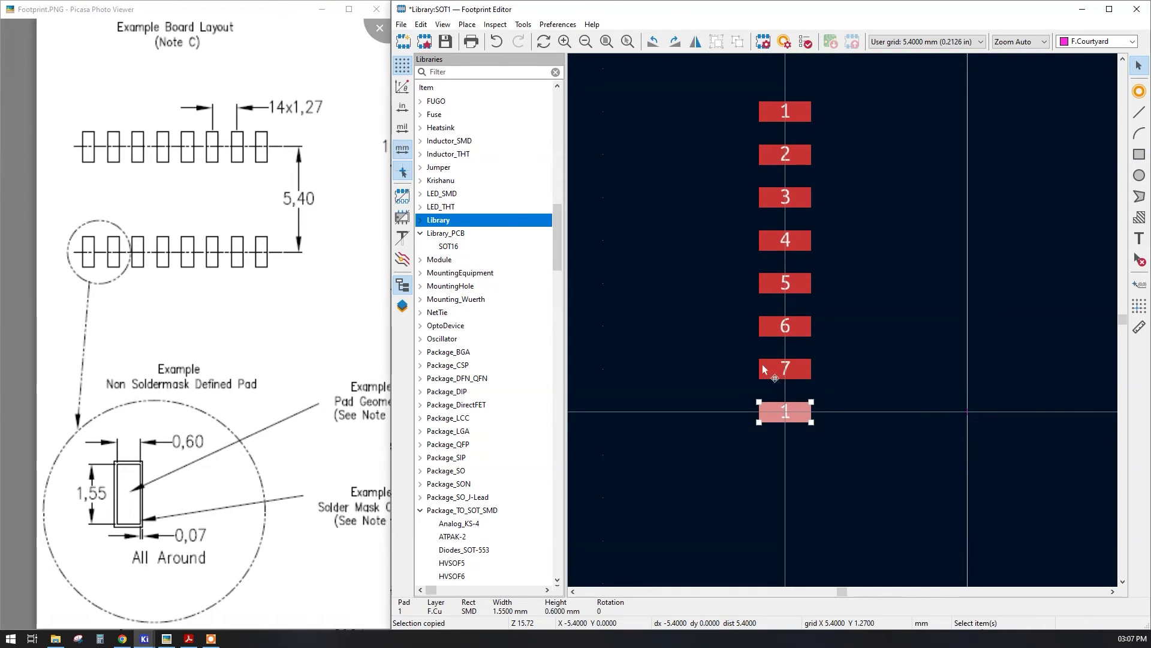
text(e)
text(8)
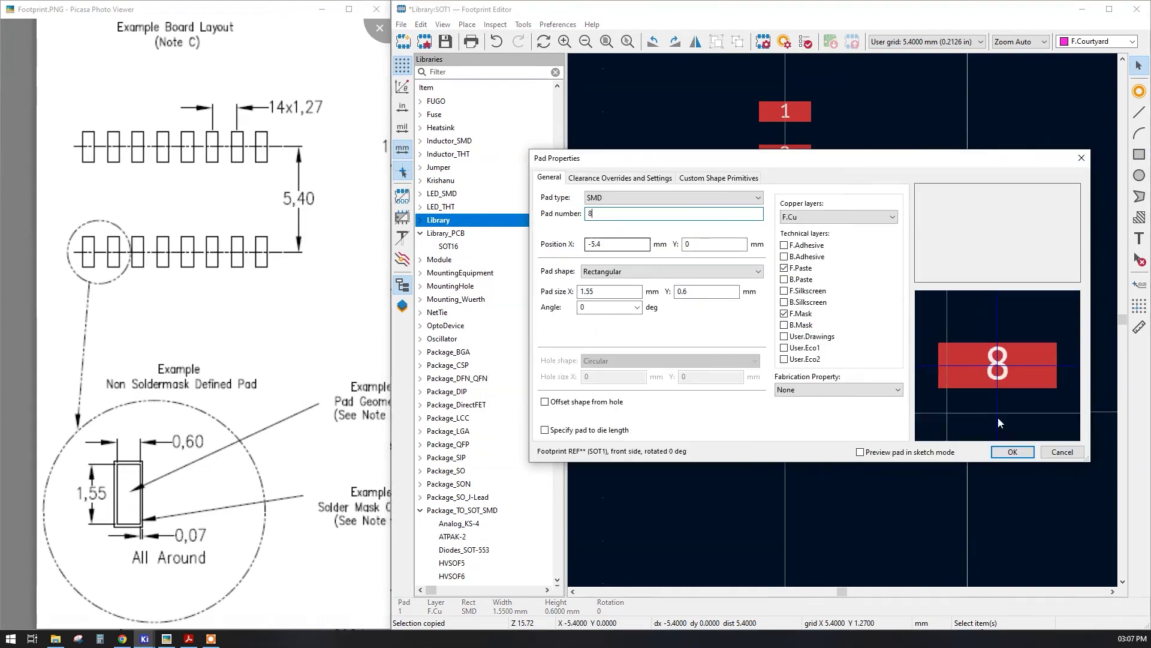
click(1012, 451)
Step: Copy the whole column of eight pads and paste it one grid step to the right, aligned row by row, with its lowest pad at X 0, Y 0
scroll(839, 319, down, 3)
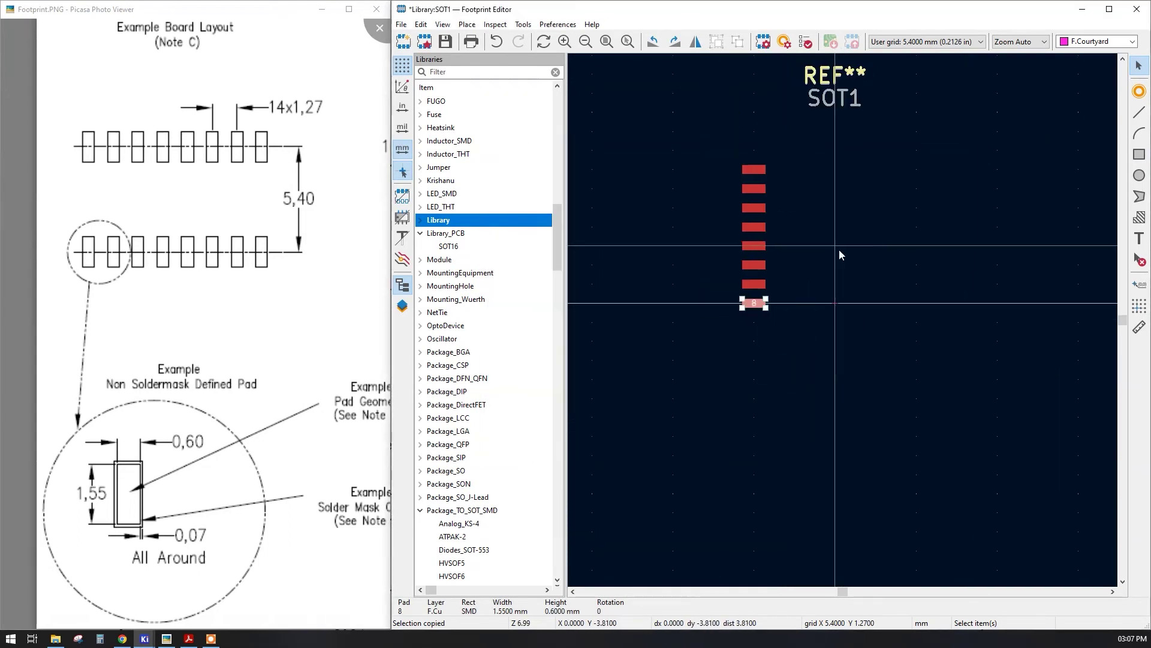
middle_drag(875, 239, 805, 275)
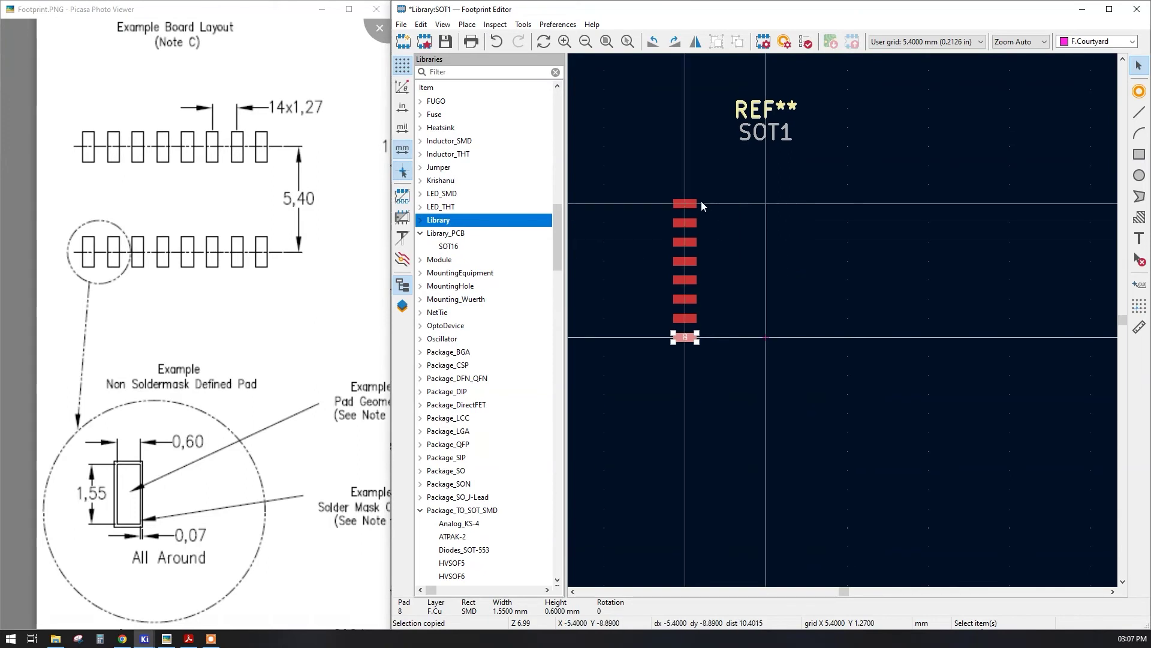
click(780, 280)
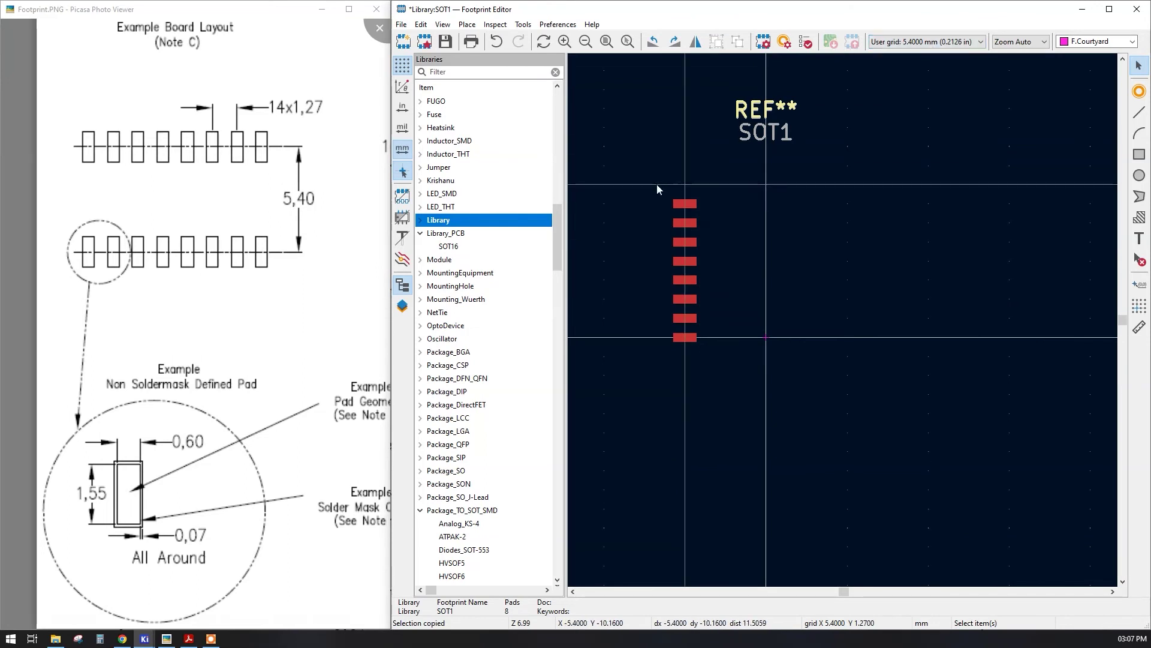
drag(646, 184, 720, 362)
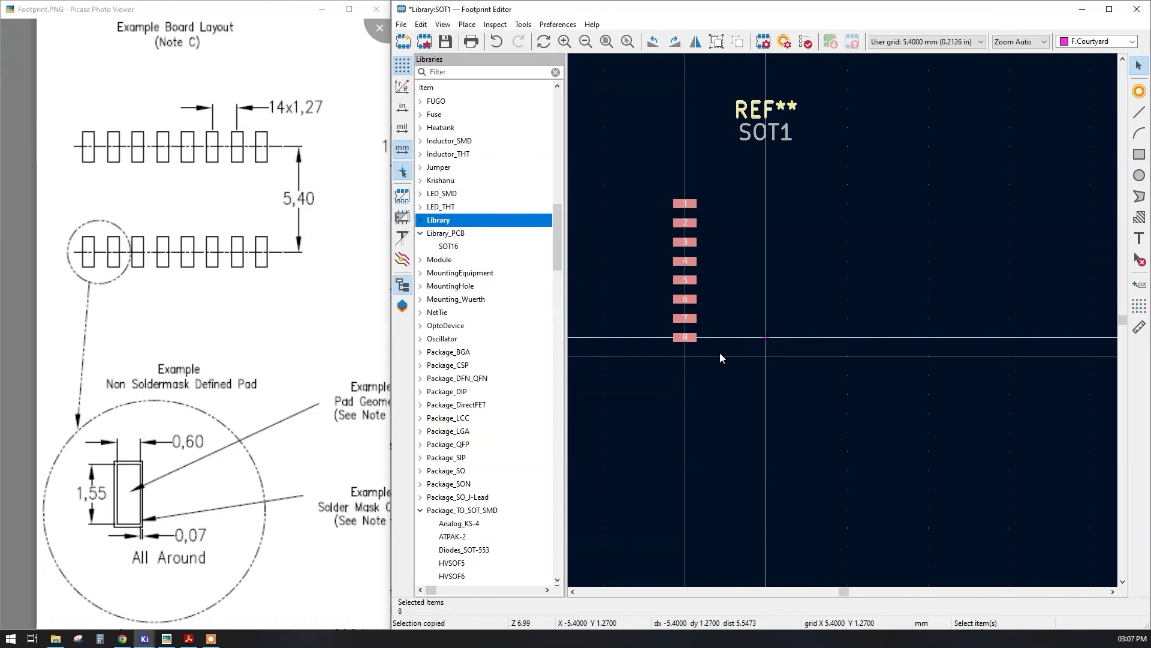
key(ctrl+v)
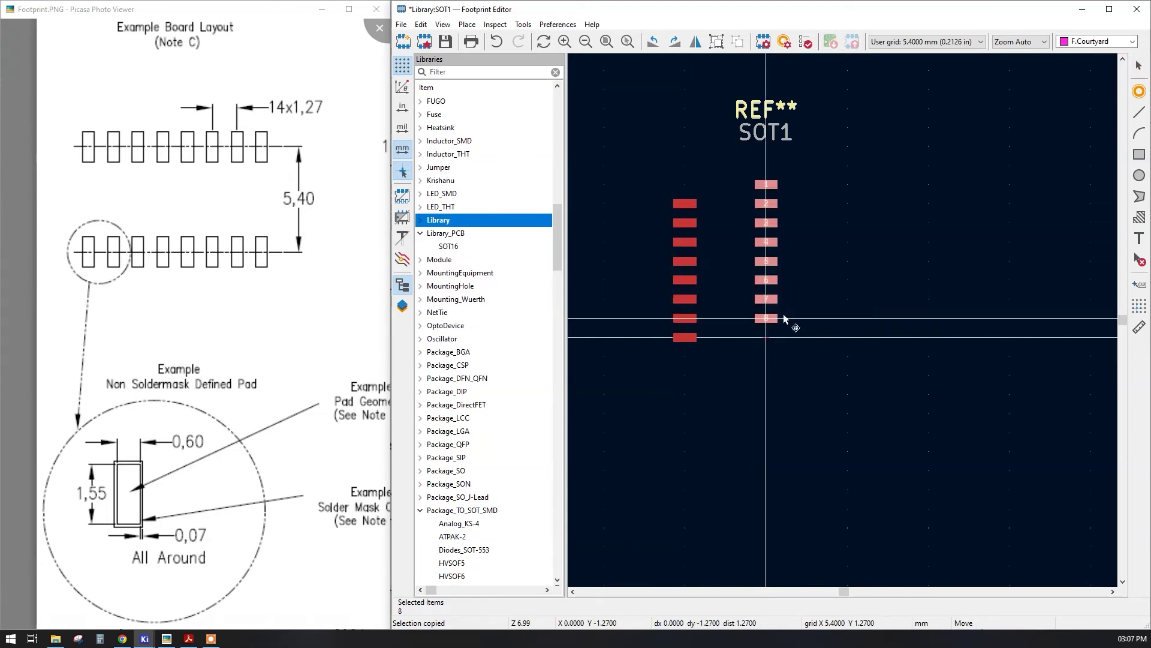
click(776, 341)
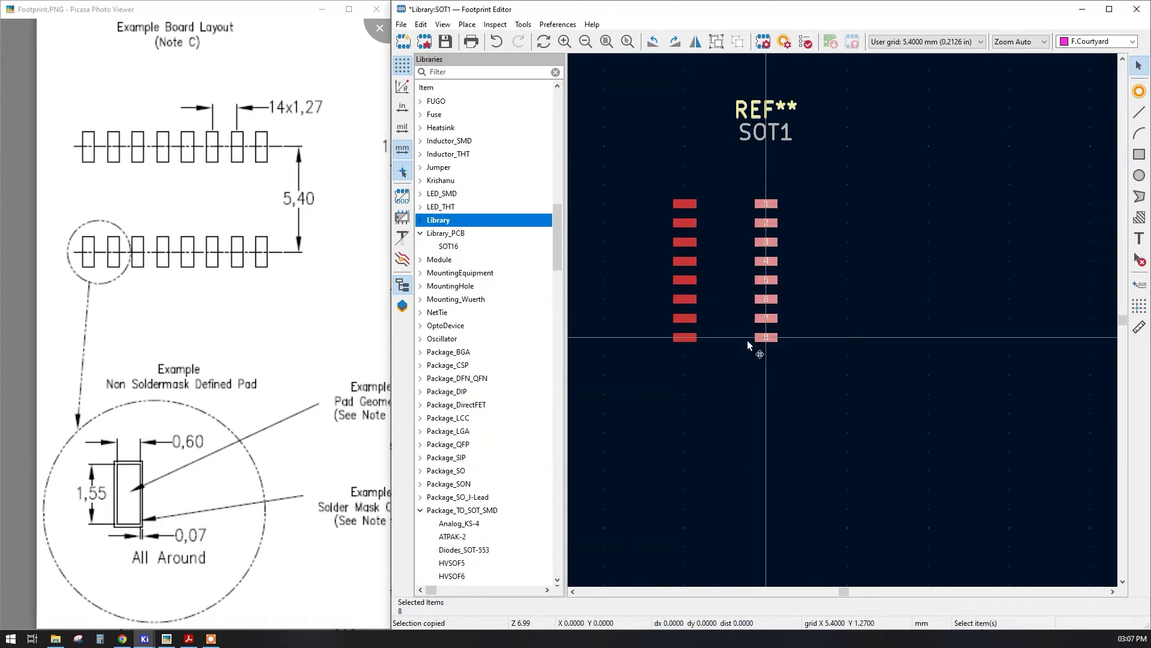
Step: Renumber the lowest pad of the copied column, at X 0, Y 0, as 9
scroll(843, 319, up, 5)
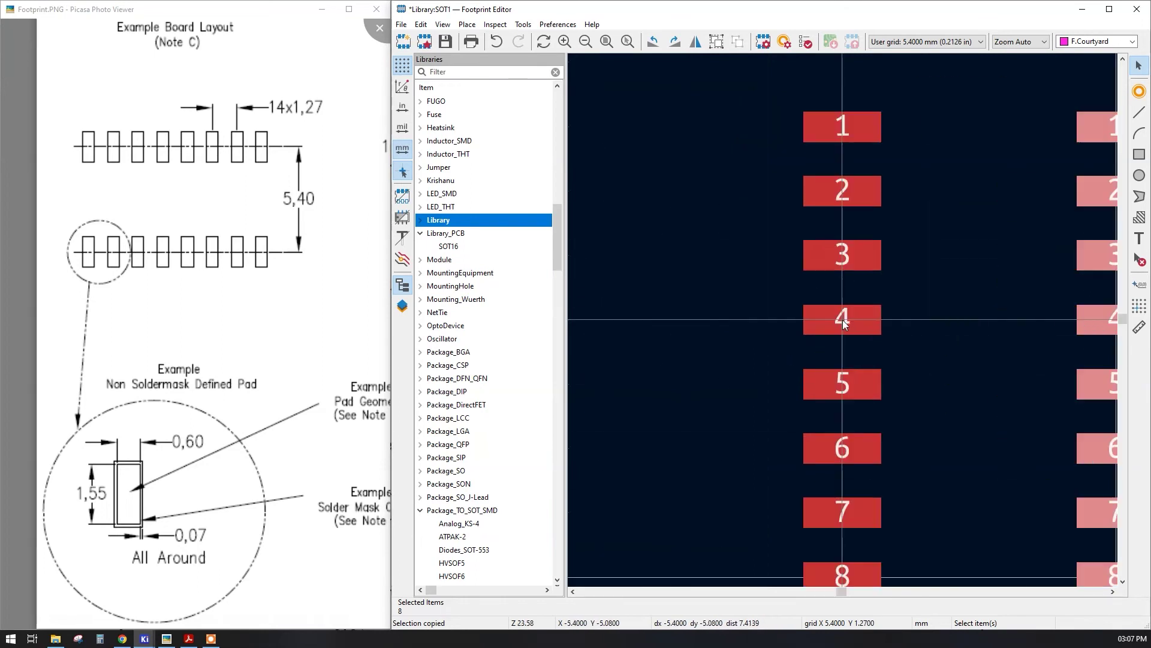
middle_drag(923, 474, 890, 374)
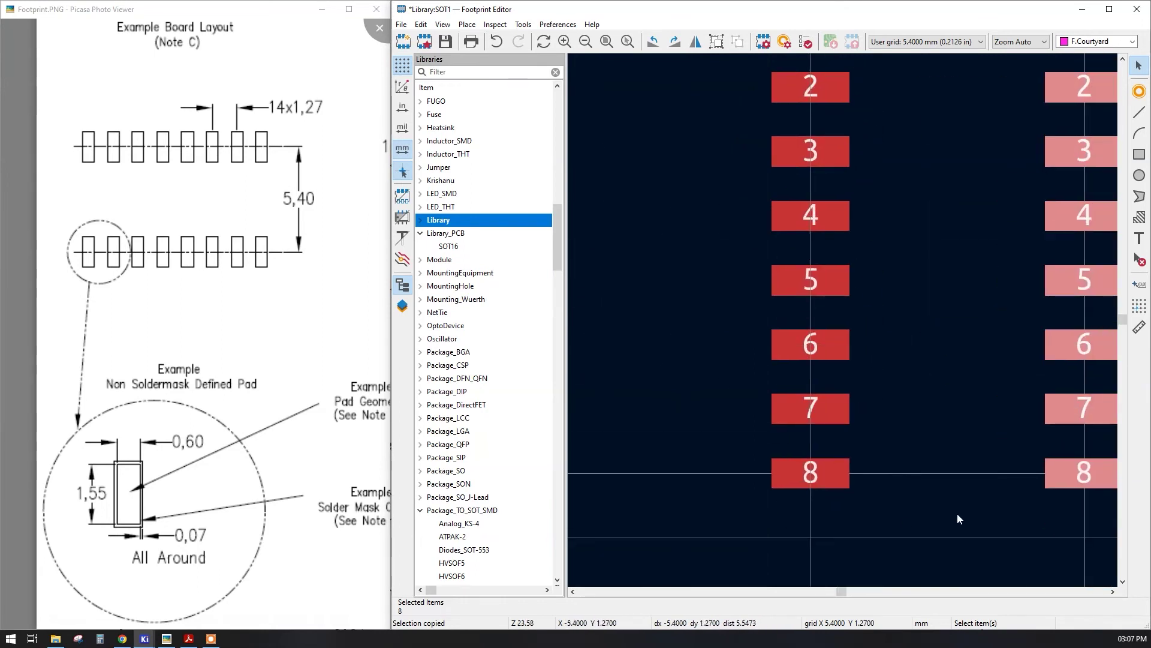
ctrl+scroll(893, 519, right, 3)
shift+scroll(1022, 520, up, 2)
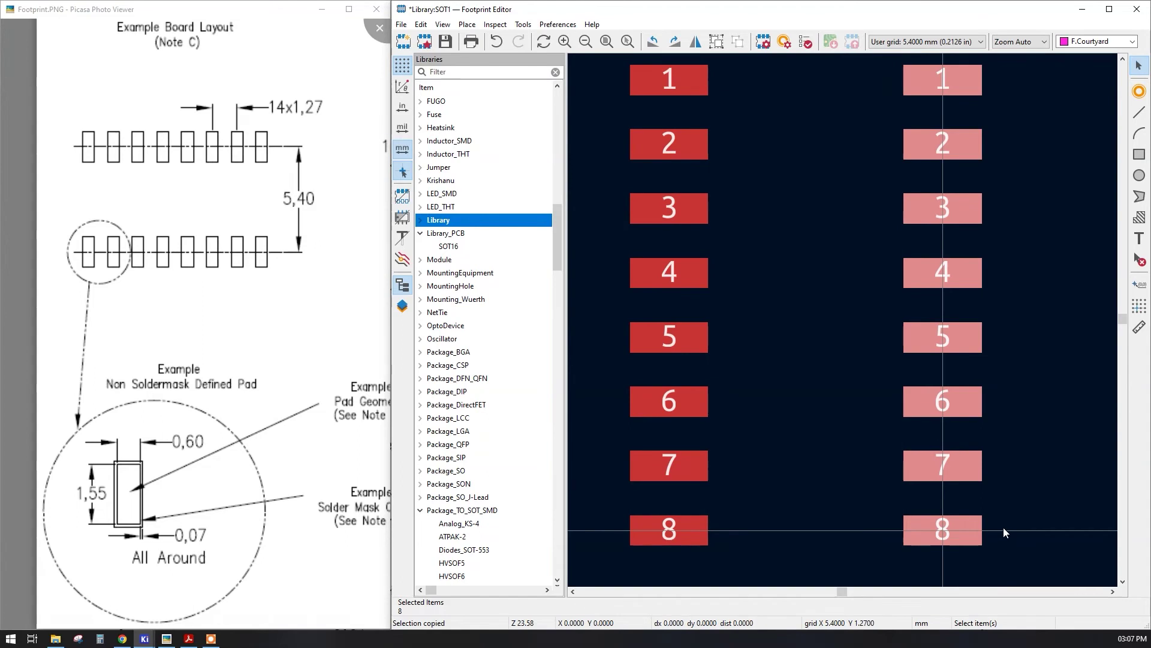
ctrl+scroll(1024, 455, right, 1)
shift+scroll(1024, 455, up, 3)
shift+scroll(1002, 476, down, 3)
shift+scroll(981, 426, down, 2)
ctrl+scroll(984, 412, left, 1)
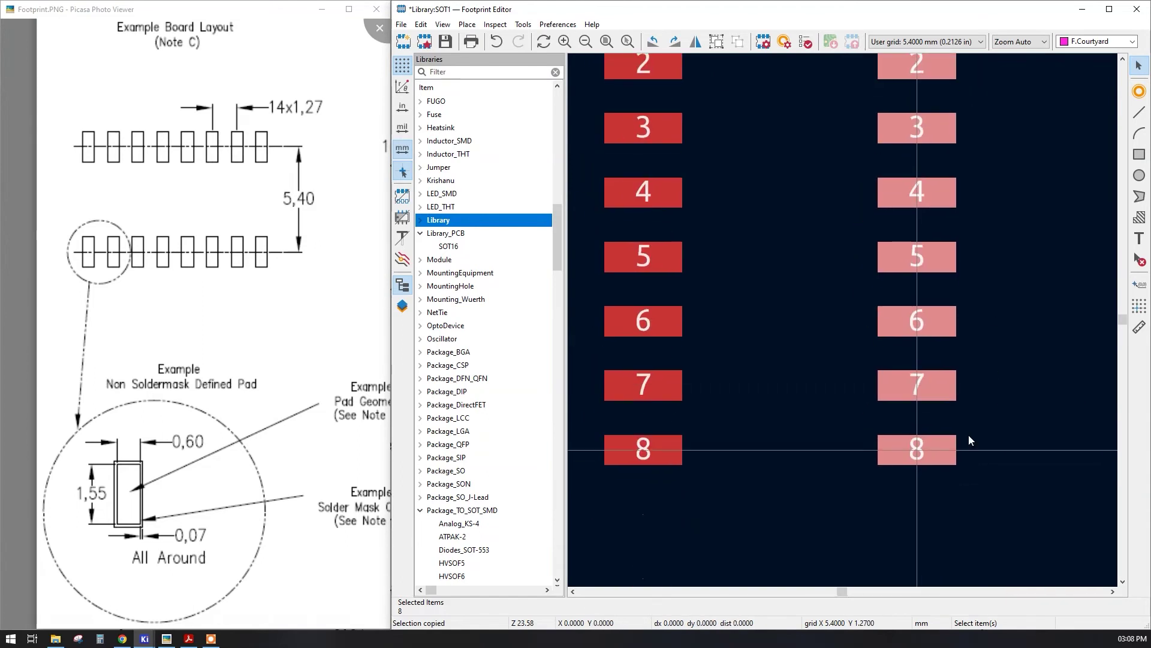
click(953, 455)
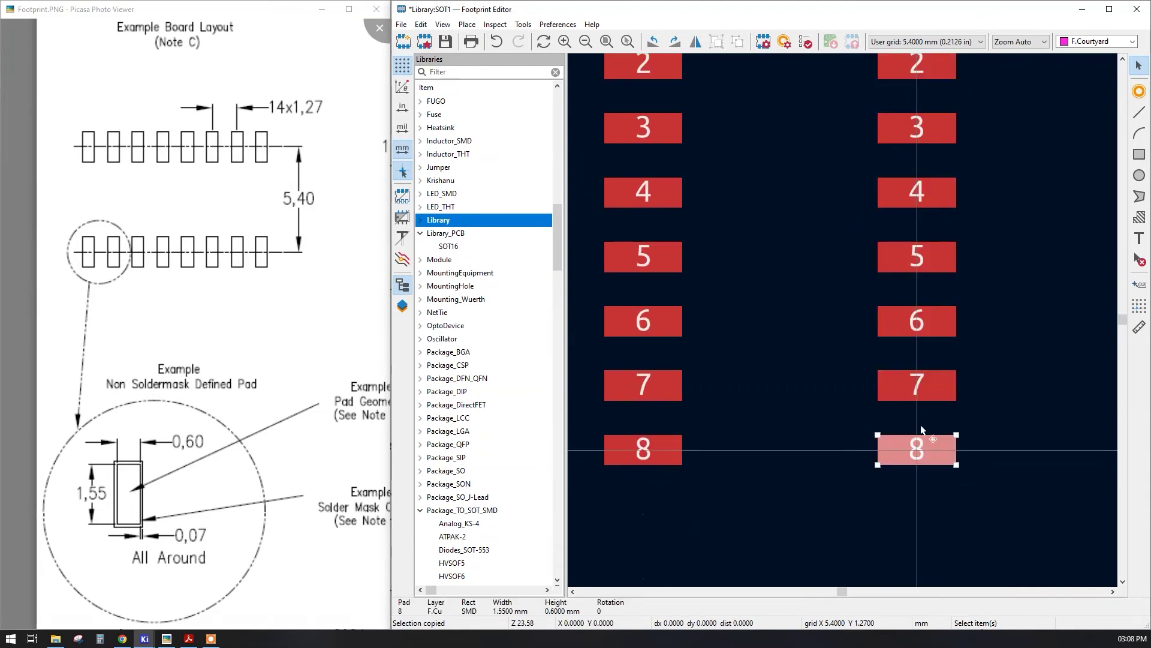
double_click(871, 448)
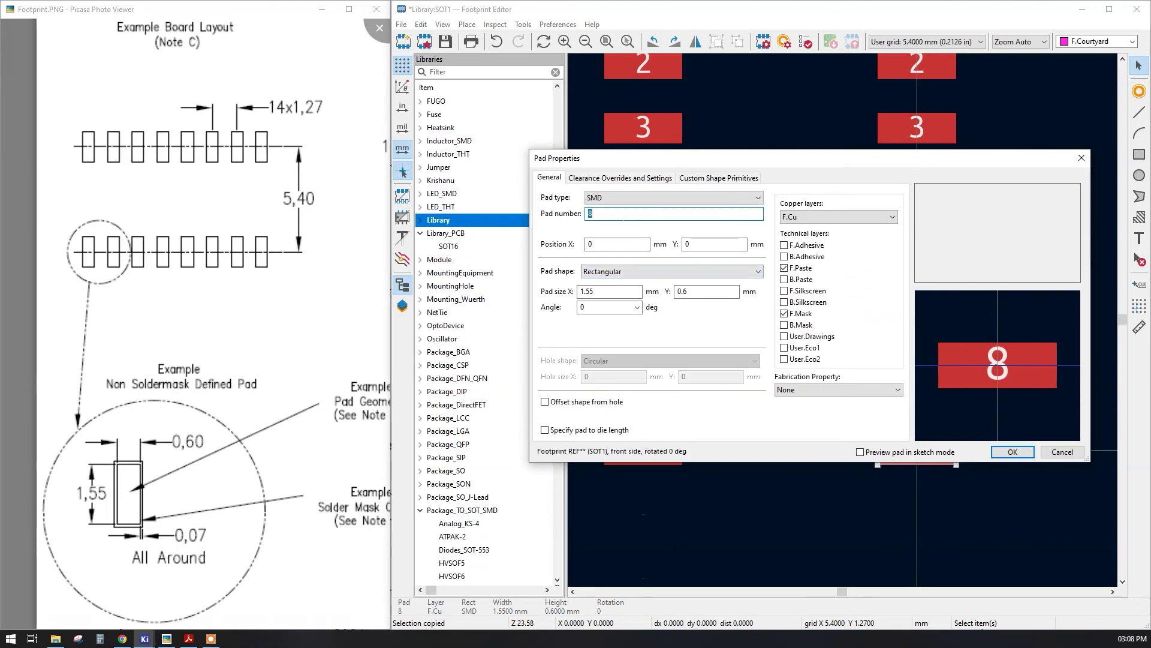
key(Return)
Step: Renumber the pad directly above pad 9 in the copied column as 10
click(908, 397)
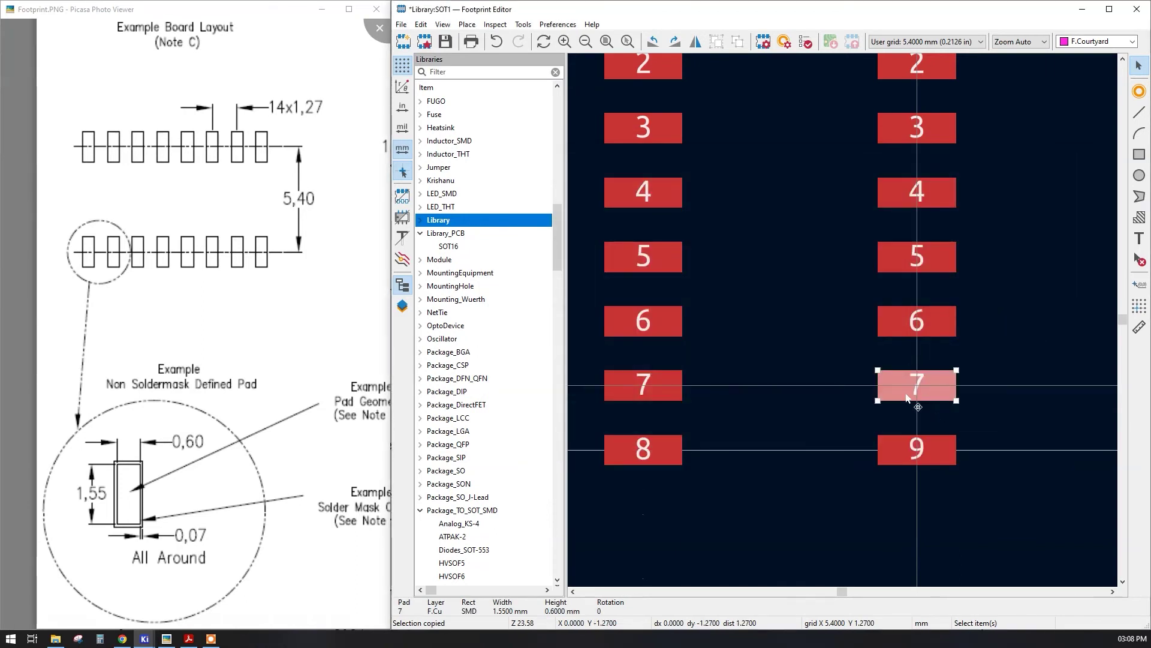
double_click(880, 373)
text(0)
key(Home)
text(1)
key(Return)
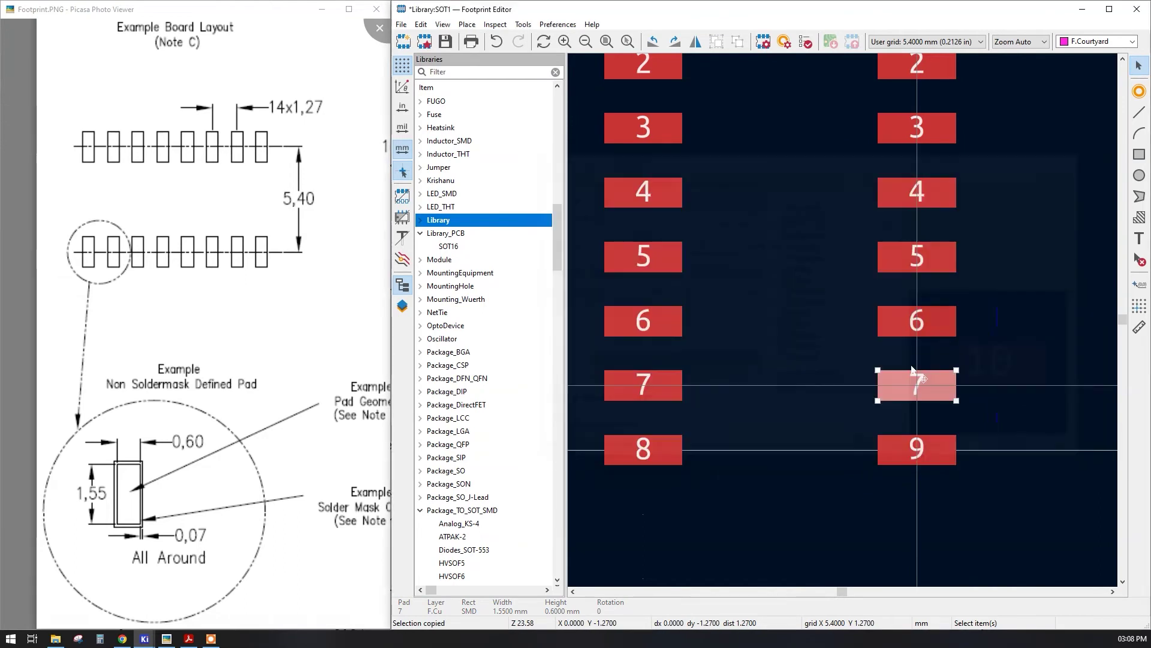
Step: Renumber the next two pads above pad 10 in the copied column as 11 and 12, going upward
click(927, 329)
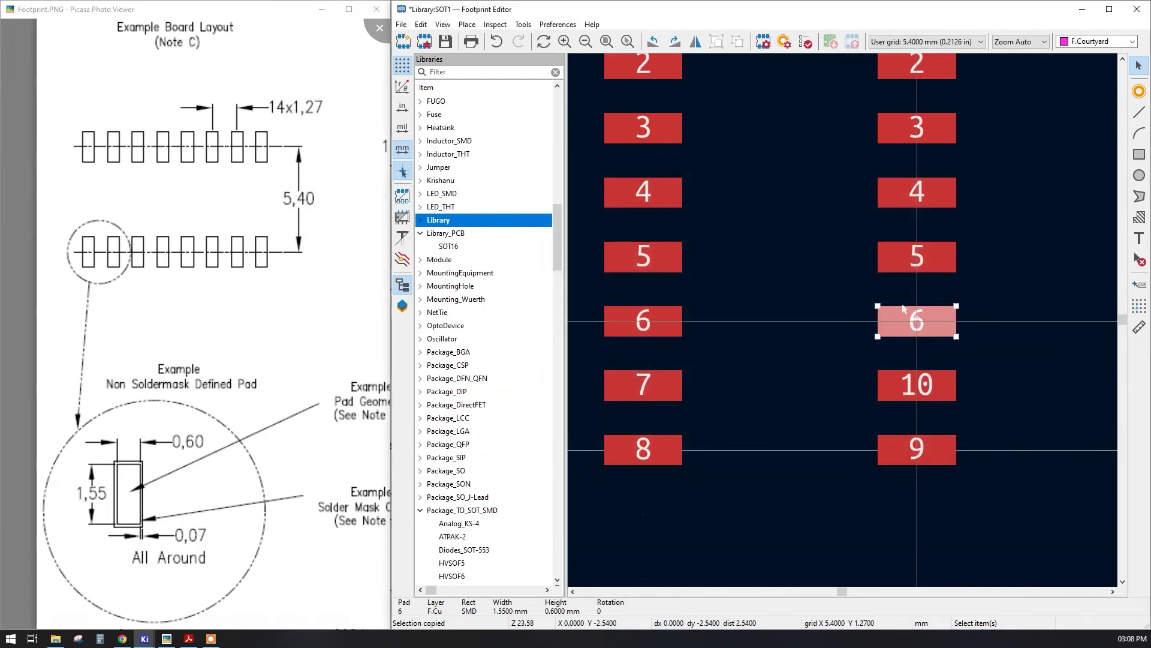
double_click(931, 330)
text(11)
key(Return)
click(917, 269)
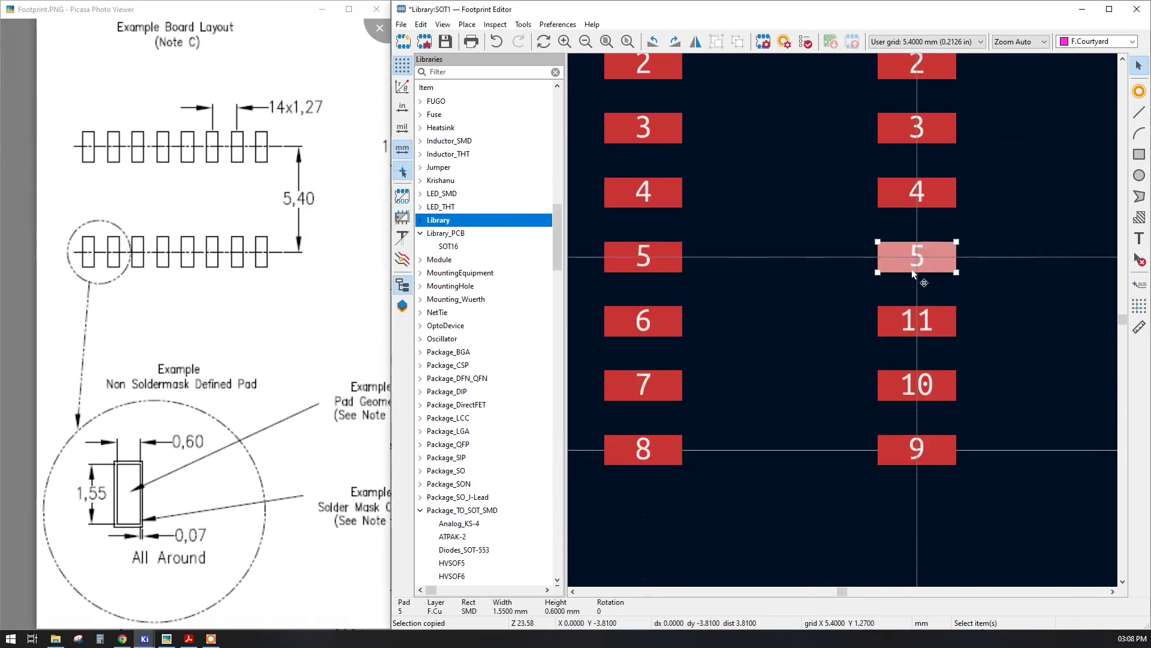
text(e12)
key(Return)
Step: Renumber the pad directly above pad 12 in the copied column as 13
scroll(664, 260, right, 2)
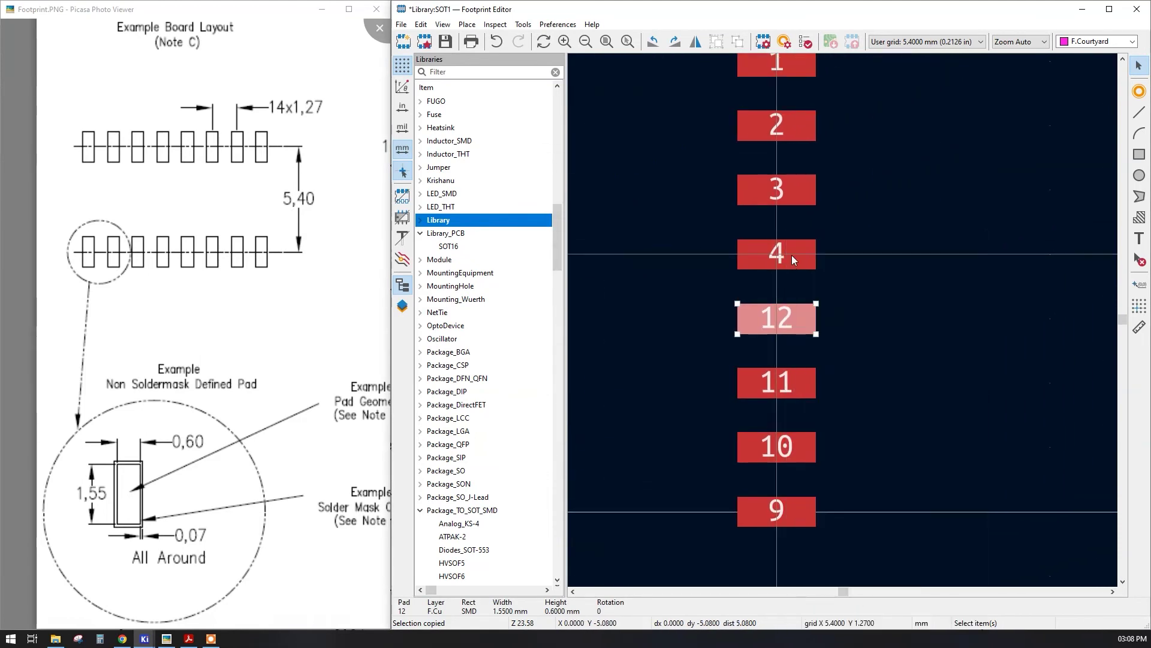
click(792, 259)
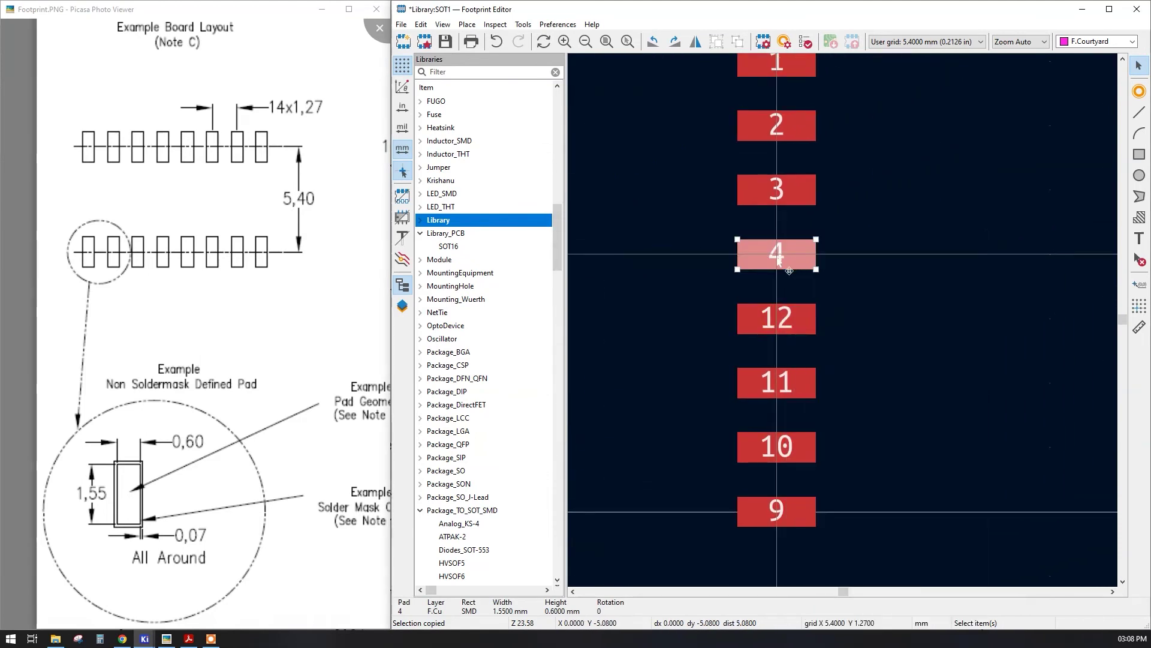
double_click(781, 258)
mouse_move(648, 168)
mouse_down()
mouse_move(761, 571)
mouse_move(635, 162)
mouse_up()
text(13)
key(Return)
Step: Renumber the pad directly above pad 13 in the copied column as 14
shift+scroll(674, 250, up, 1)
click(768, 269)
double_click(769, 269)
drag(580, 147, 539, 278)
text(14)
key(Return)
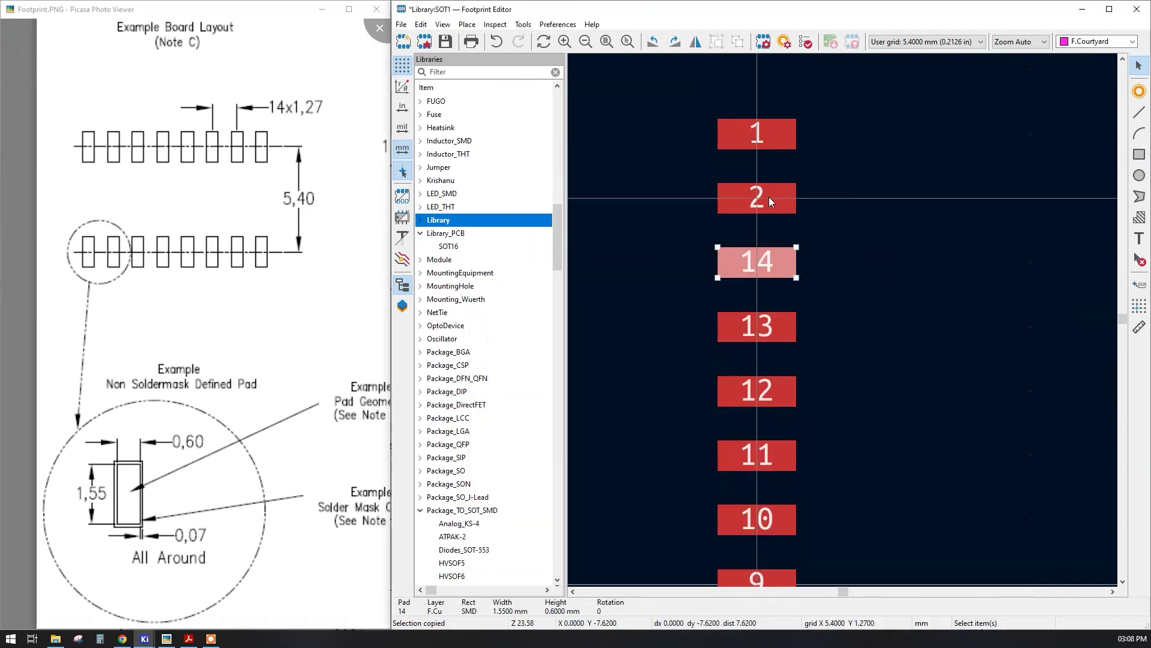
Step: Renumber the two uppermost pads of the copied column as 15 and 16, with 16 as the topmost
click(760, 207)
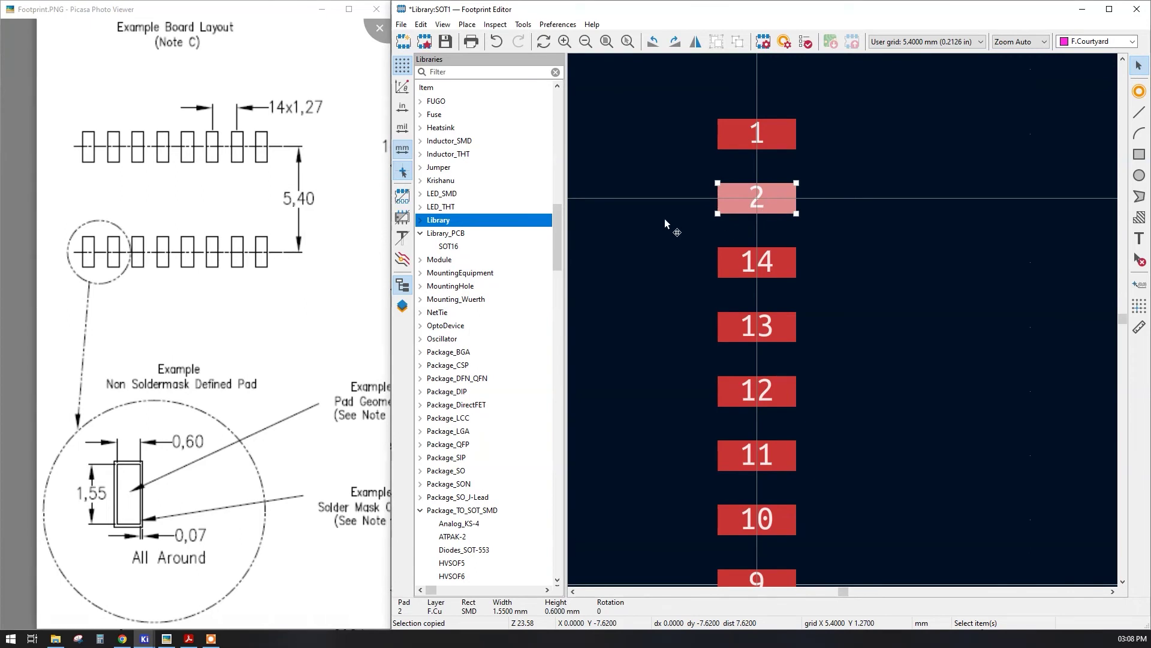
text(e)
text(15)
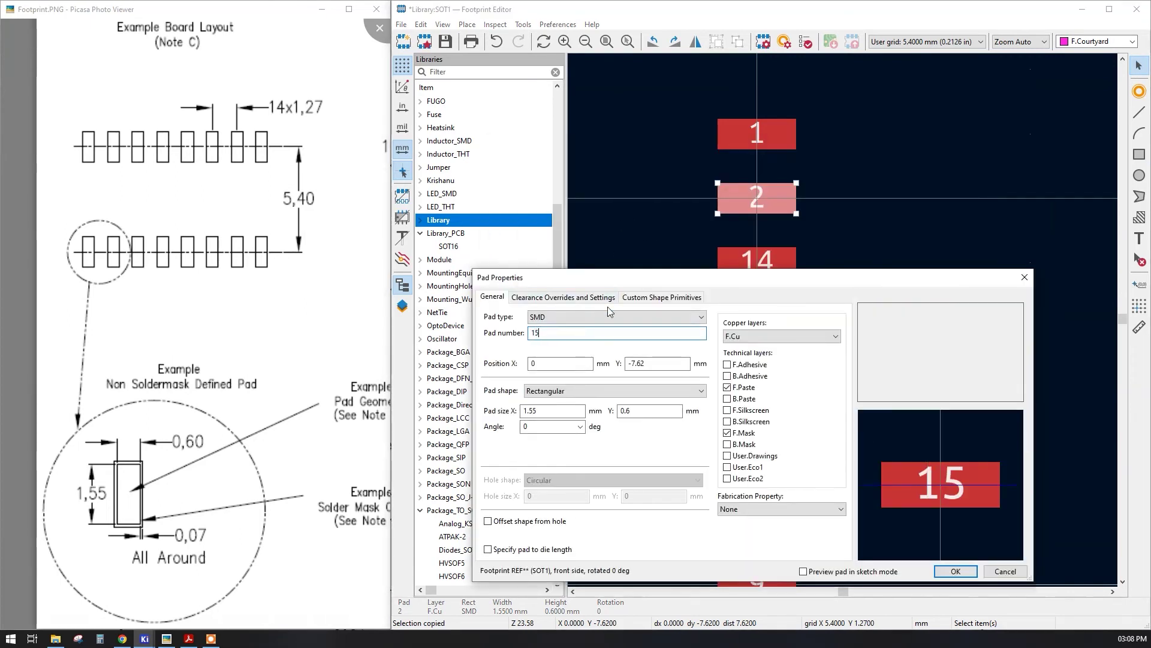
key(Return)
click(772, 129)
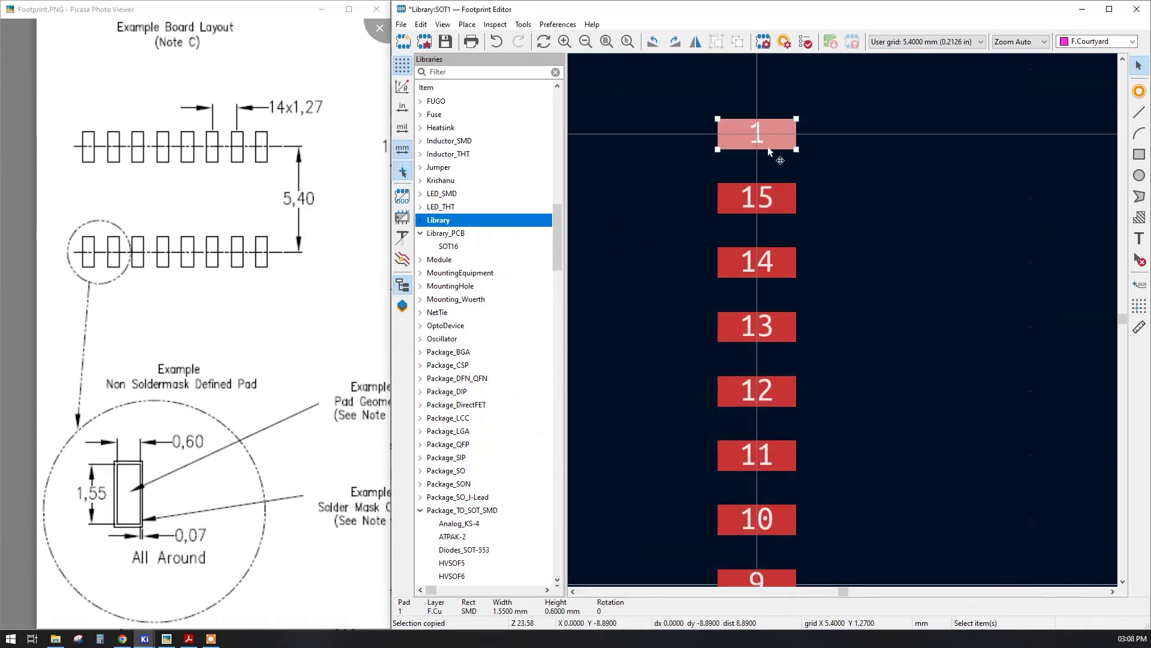
key(e)
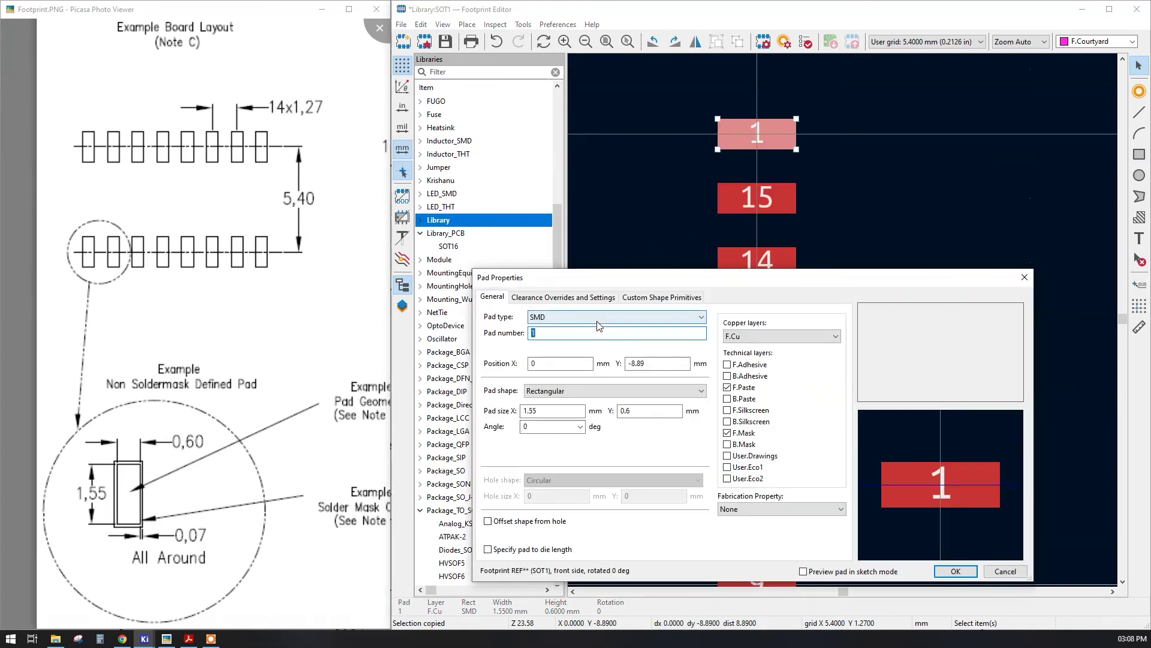
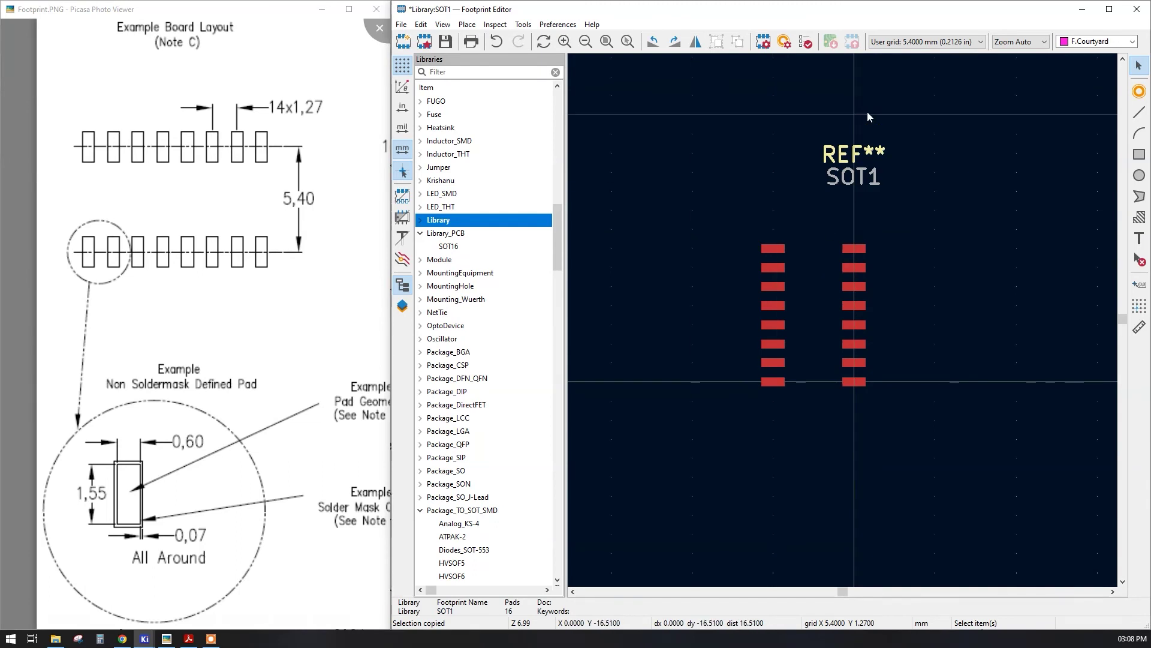
Step: Set the grid to 0.0100 mm and move all 16 pads together so the two columns are centred on the origin
click(903, 42)
click(918, 243)
drag(747, 229, 875, 403)
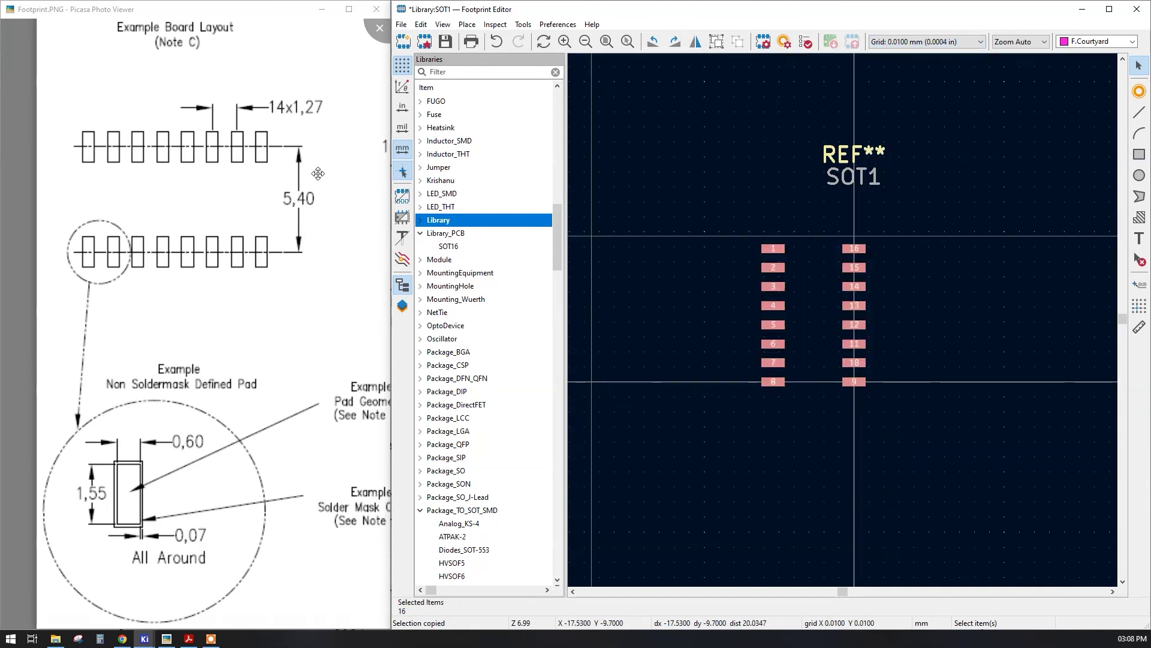
key(m)
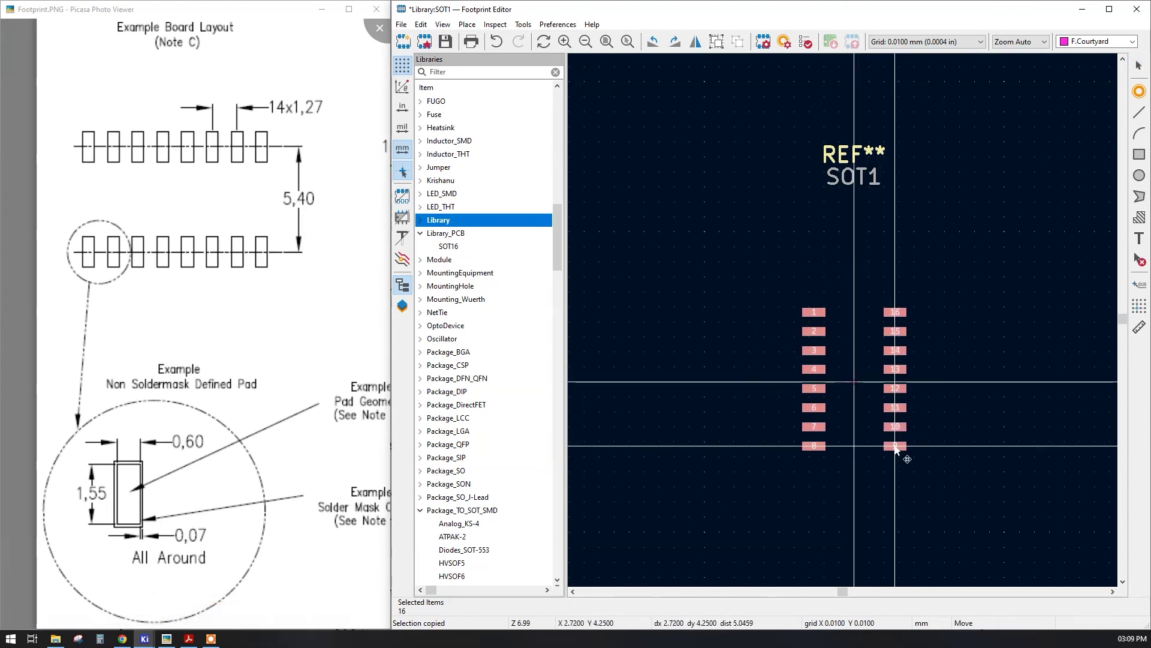
scroll(897, 448, up, 5)
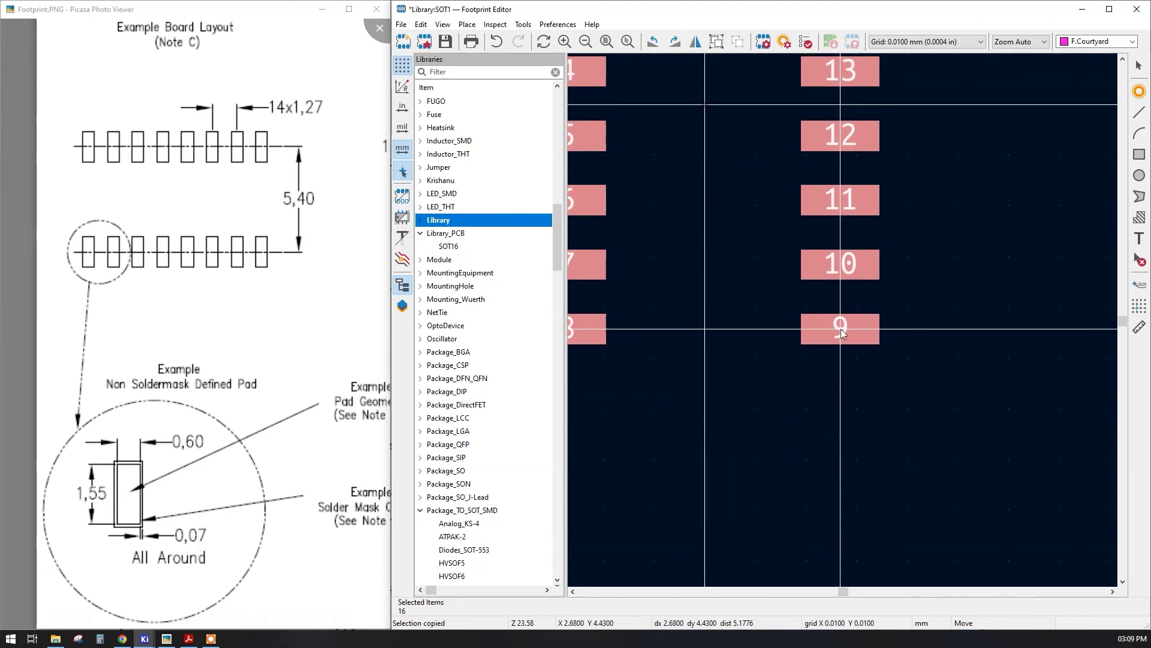
scroll(853, 342, down, 5)
click(876, 264)
Step: Move the REF** and SOT1 texts together so they sit centred just above the pad columns
drag(923, 154, 750, 58)
key(m)
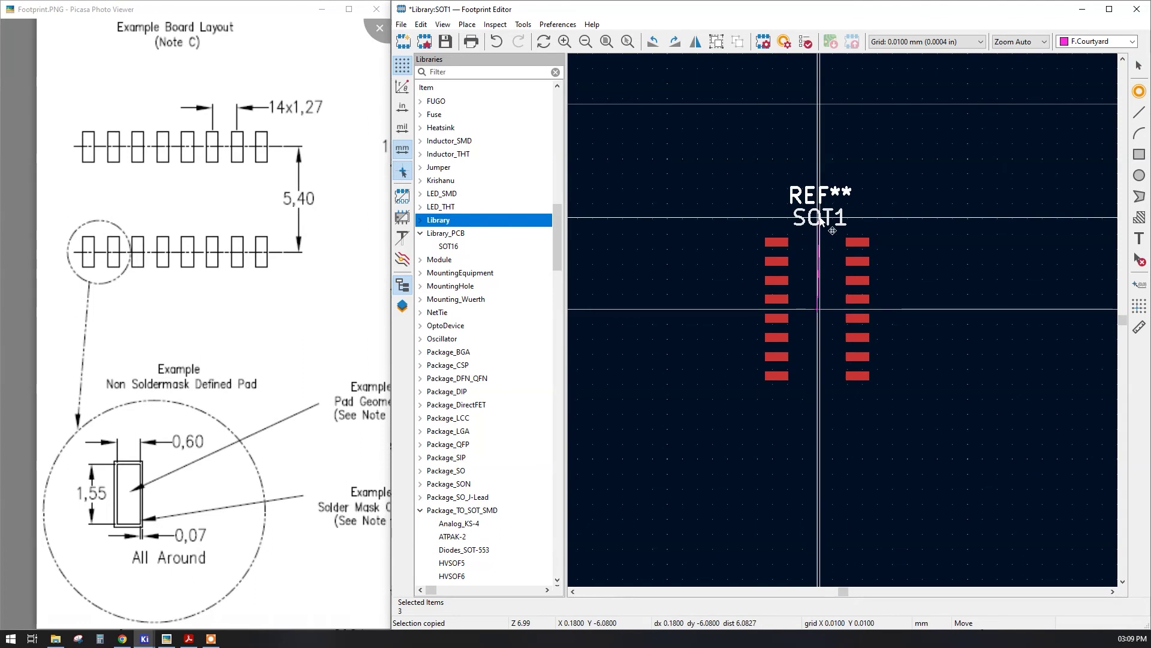
click(832, 227)
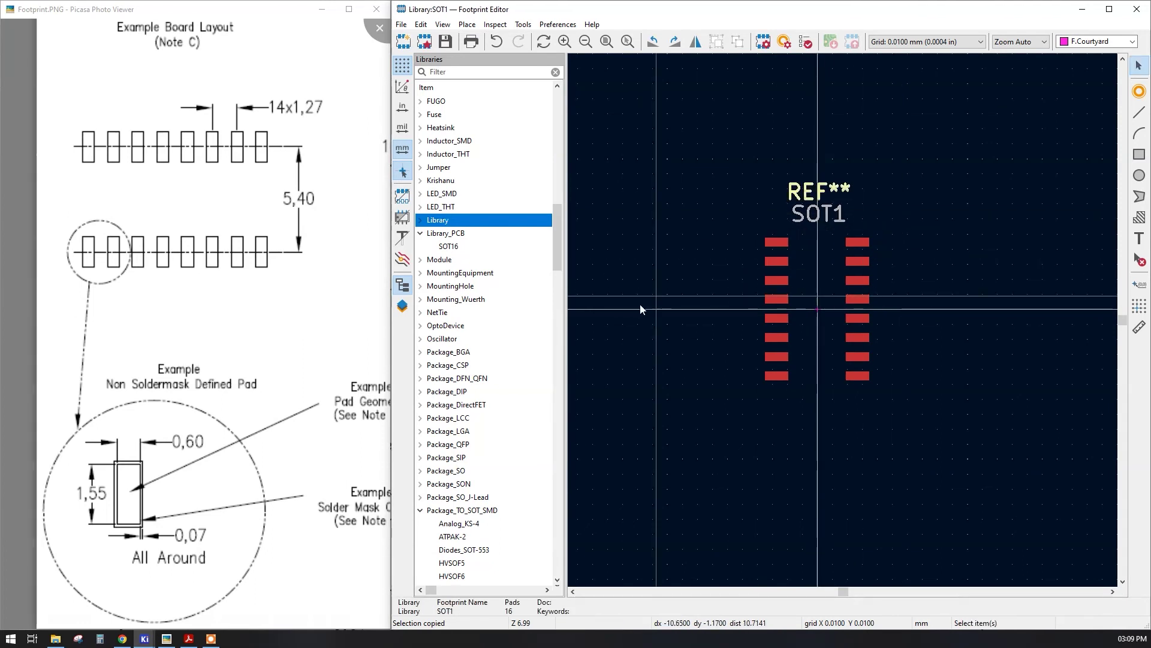
Step: Open the Analog_KS-4 footprint from Package_TO_SOT_SMD and examine the line width and layer of its upper silkscreen line
double_click(470, 525)
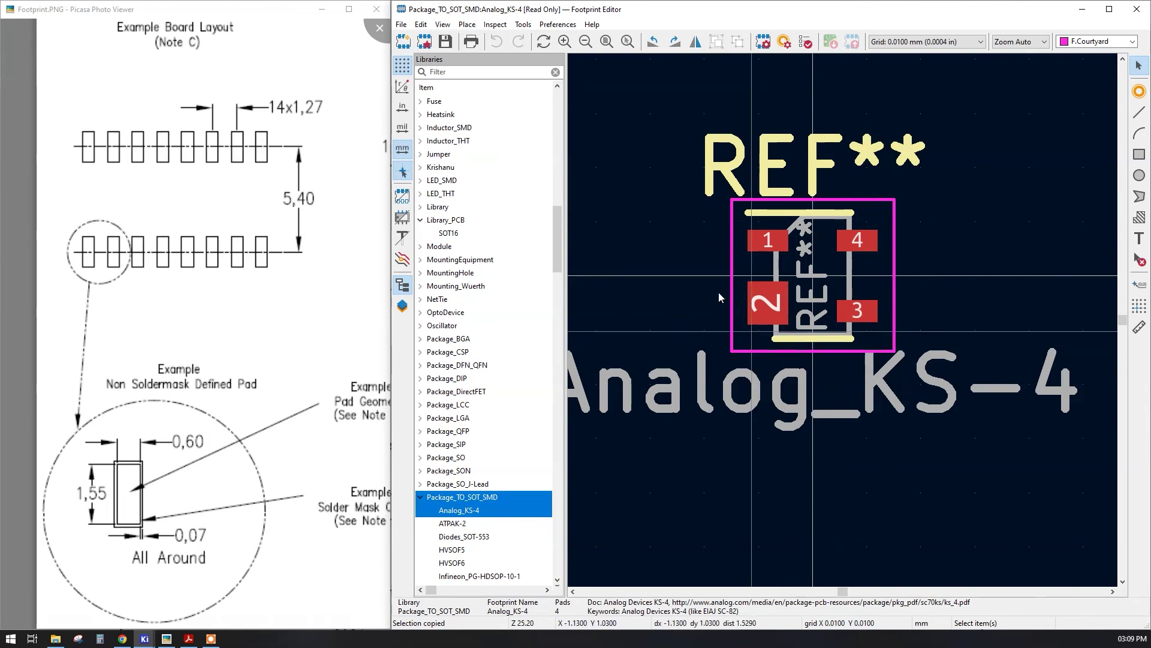
middle_drag(710, 246, 725, 264)
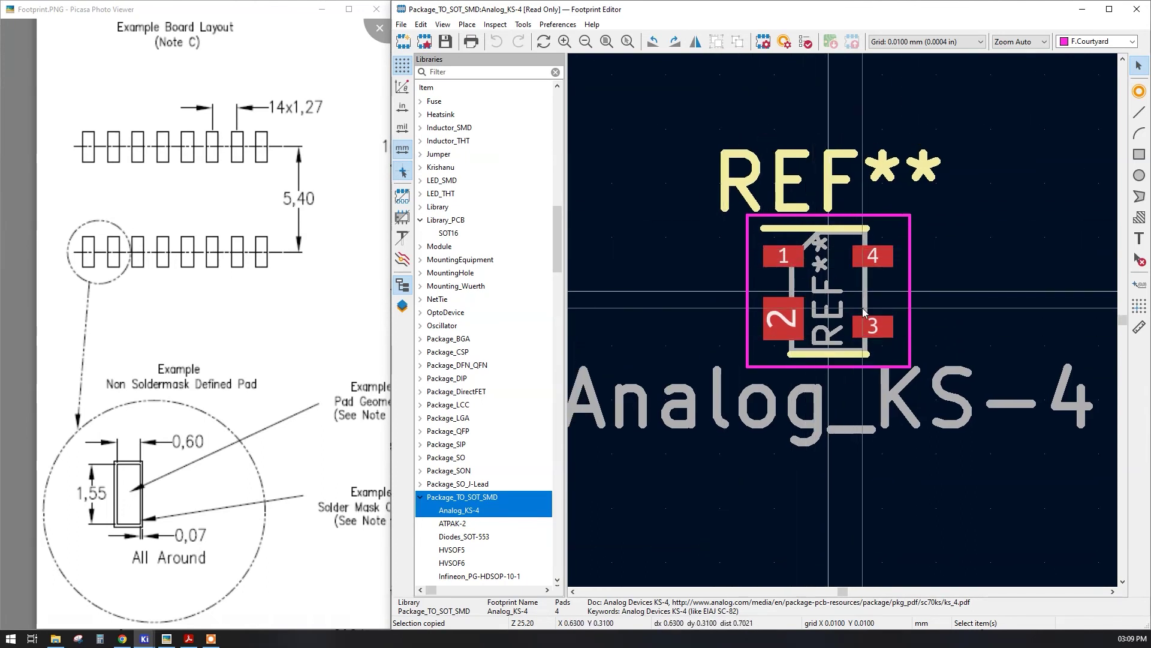
click(841, 211)
click(783, 229)
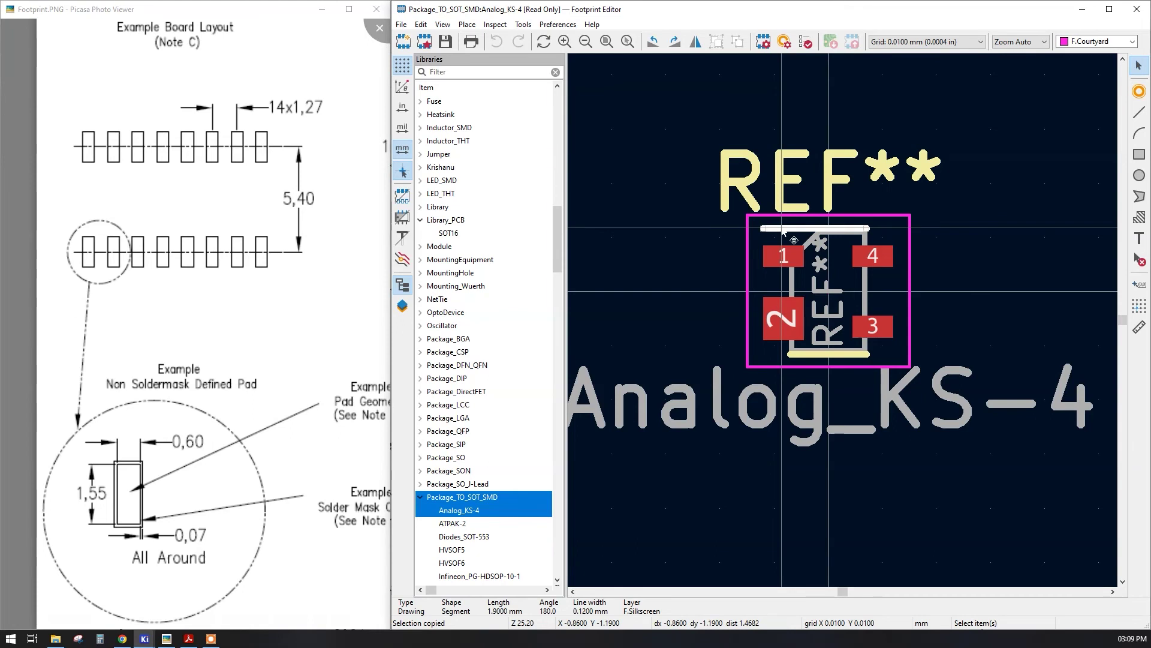
double_click(784, 230)
click(736, 300)
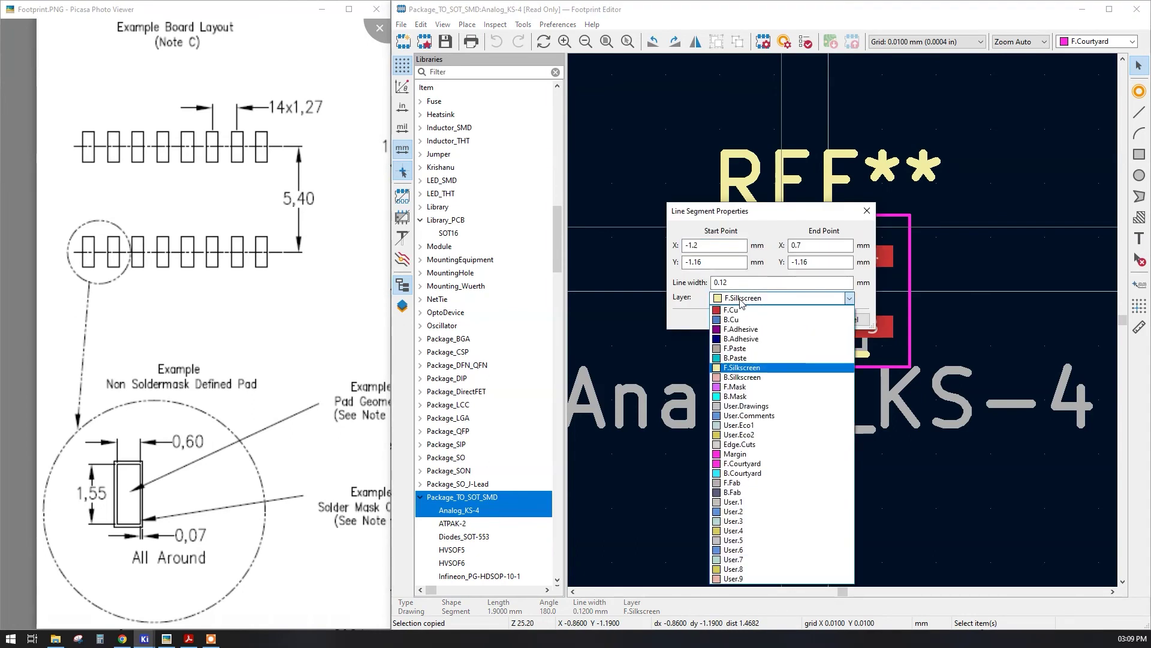
click(732, 302)
click(842, 321)
Step: Examine the line width and layer of the left courtyard line around the Analog_KS-4 footprint
double_click(748, 317)
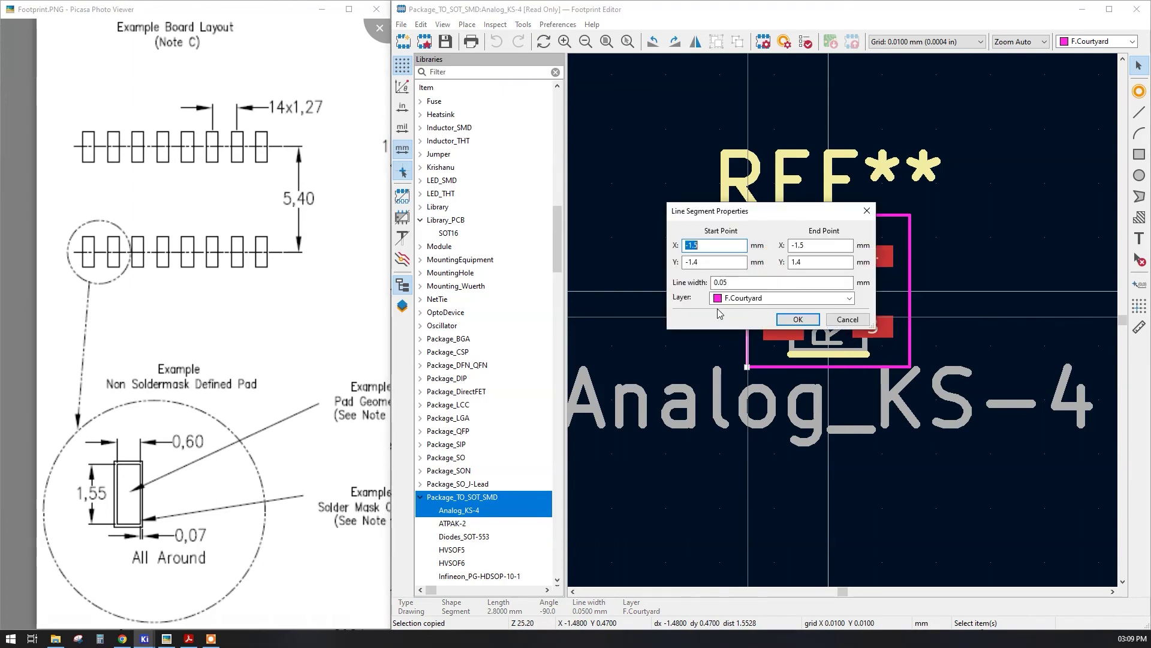
key(Escape)
middle_drag(729, 267, 692, 272)
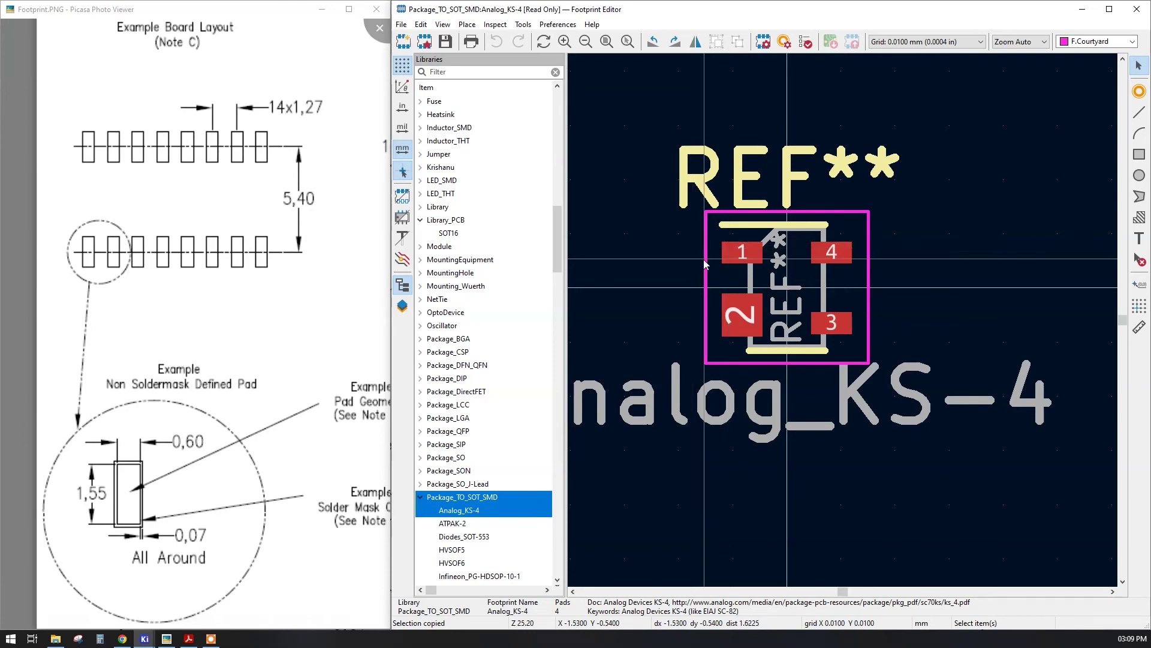
click(707, 264)
double_click(708, 266)
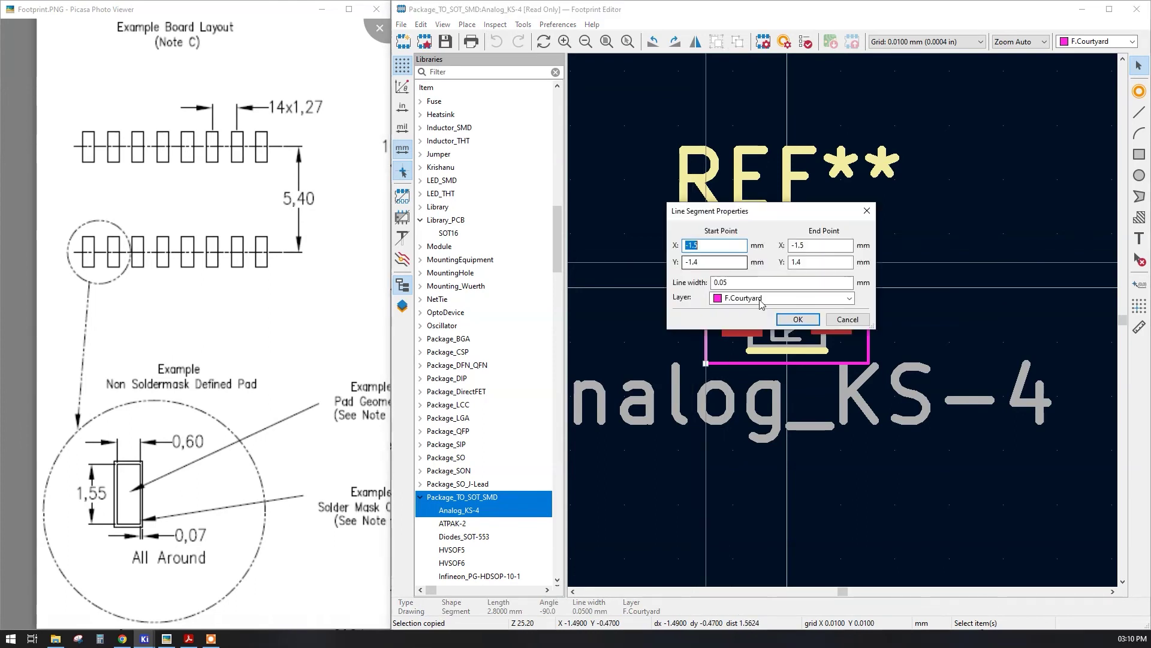
click(837, 321)
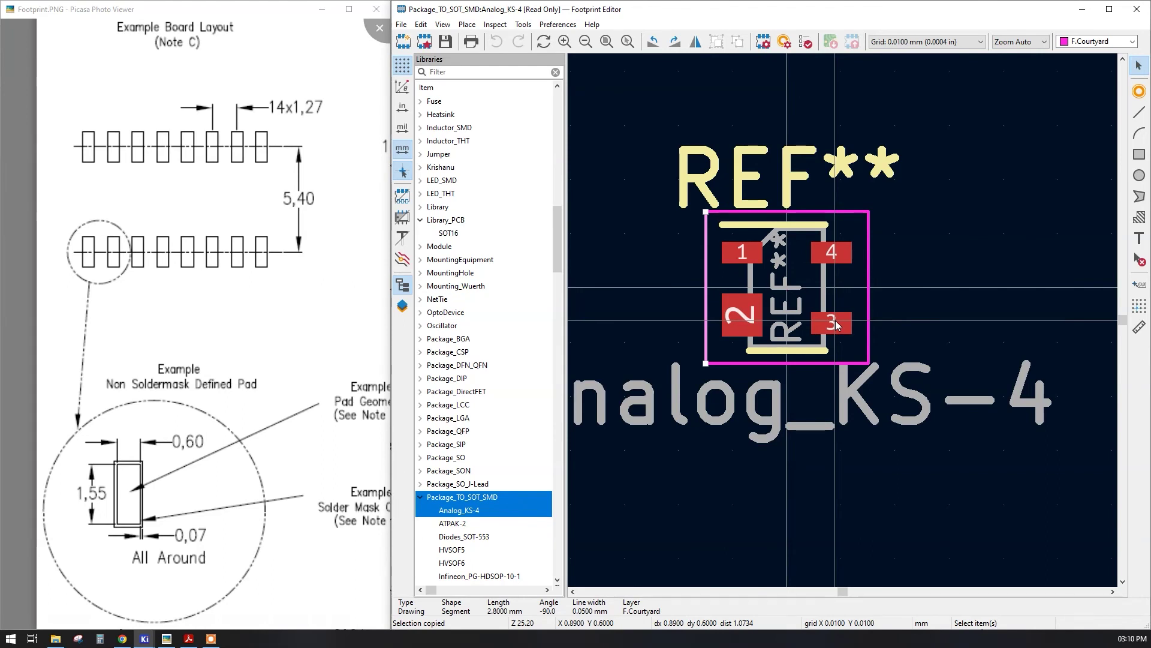
click(906, 296)
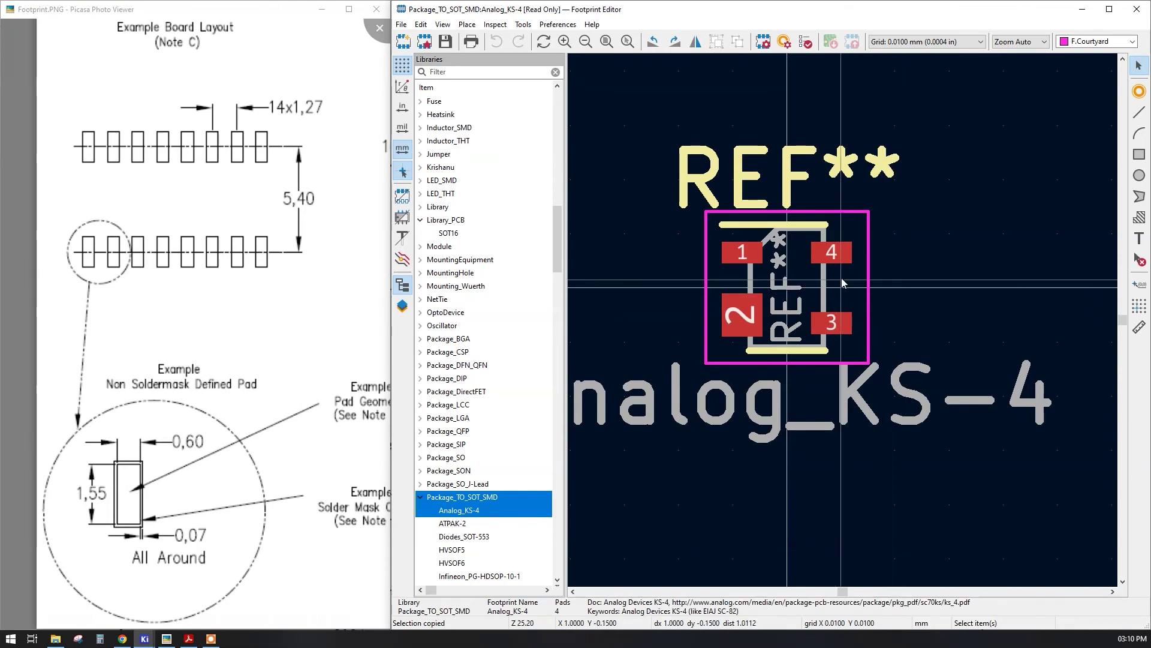
Step: View the SOT16 footprint in Library_PCB as a reference and reopen the SOT1 footprint from Library
double_click(454, 234)
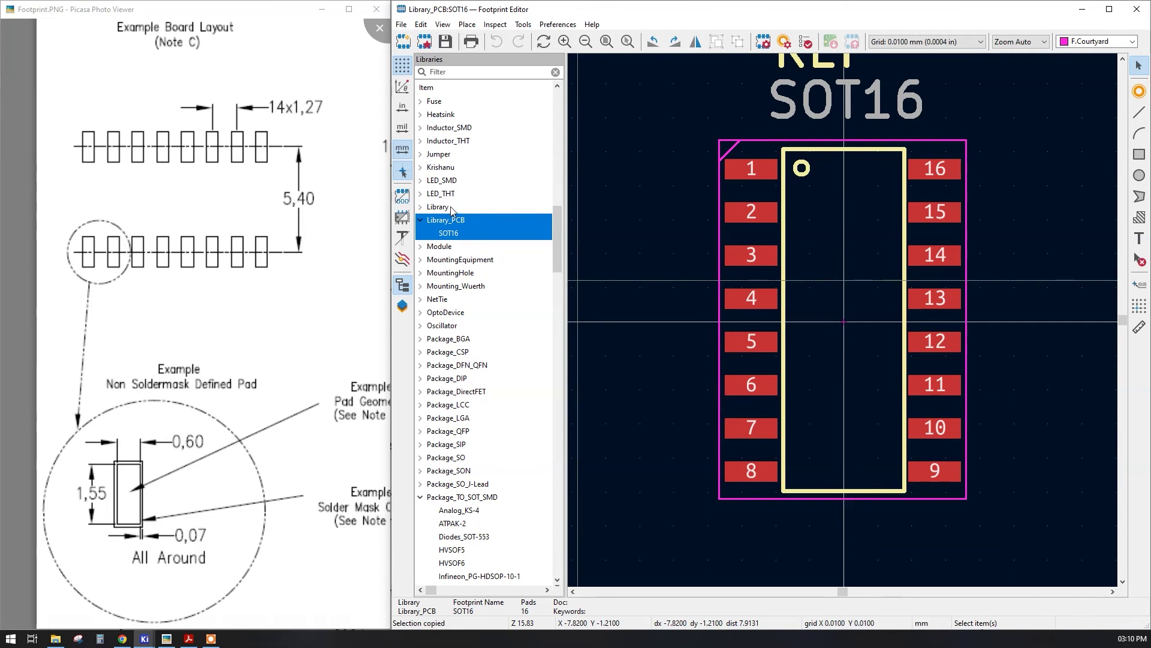
double_click(448, 207)
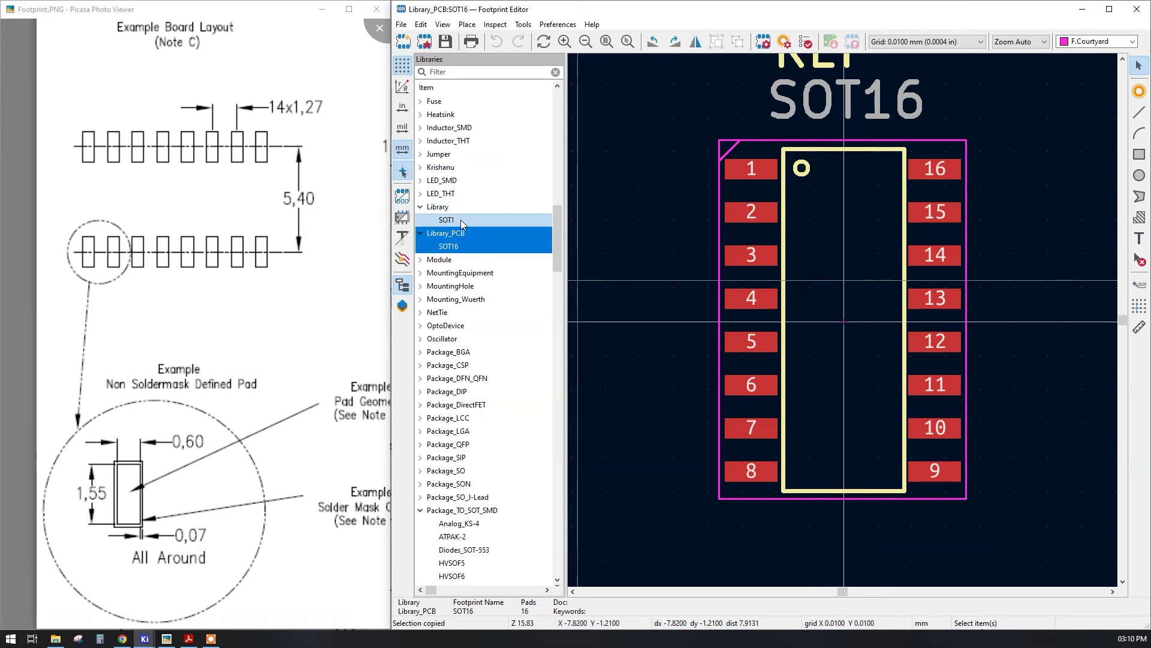
right_click(446, 223)
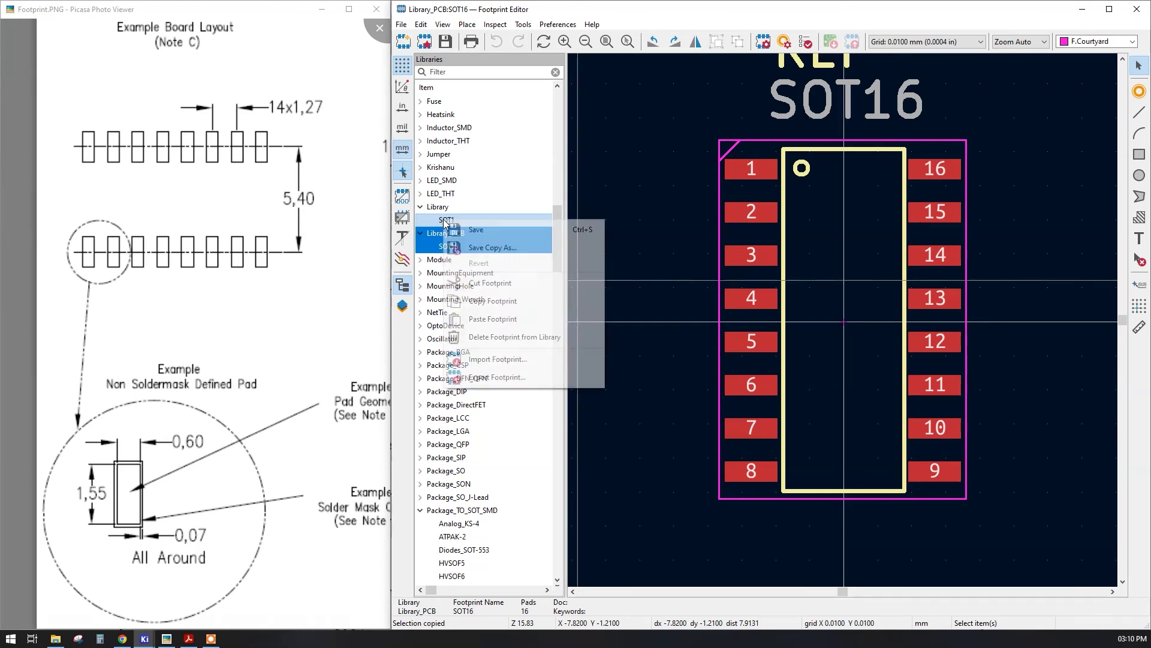
double_click(446, 223)
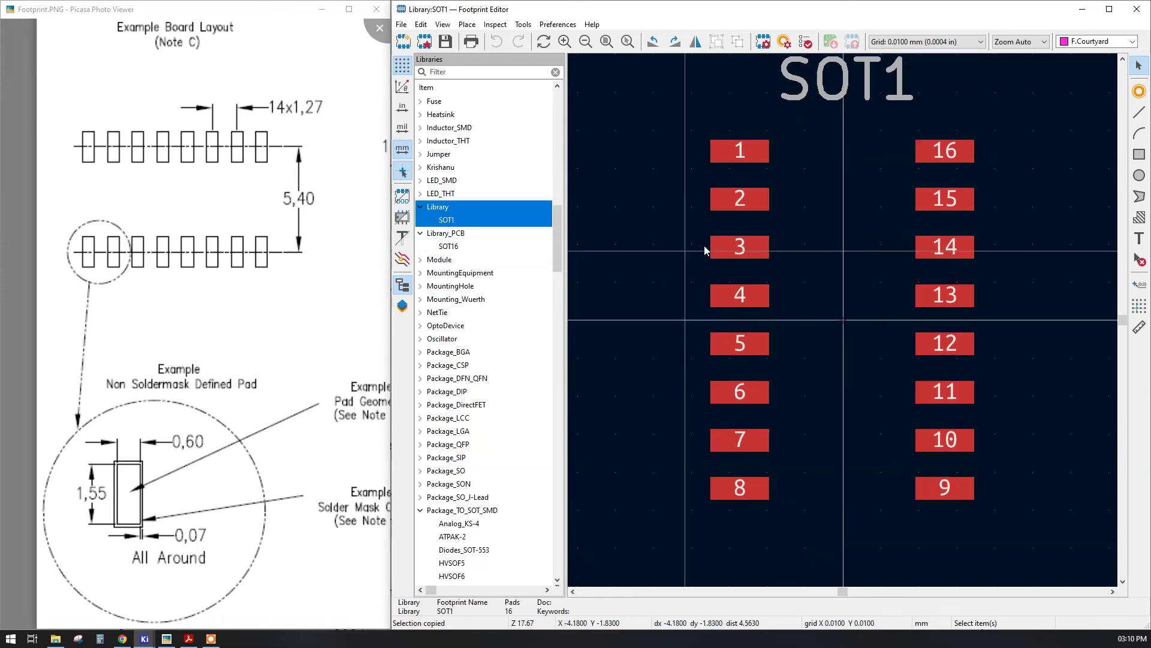
scroll(840, 300, down, 2)
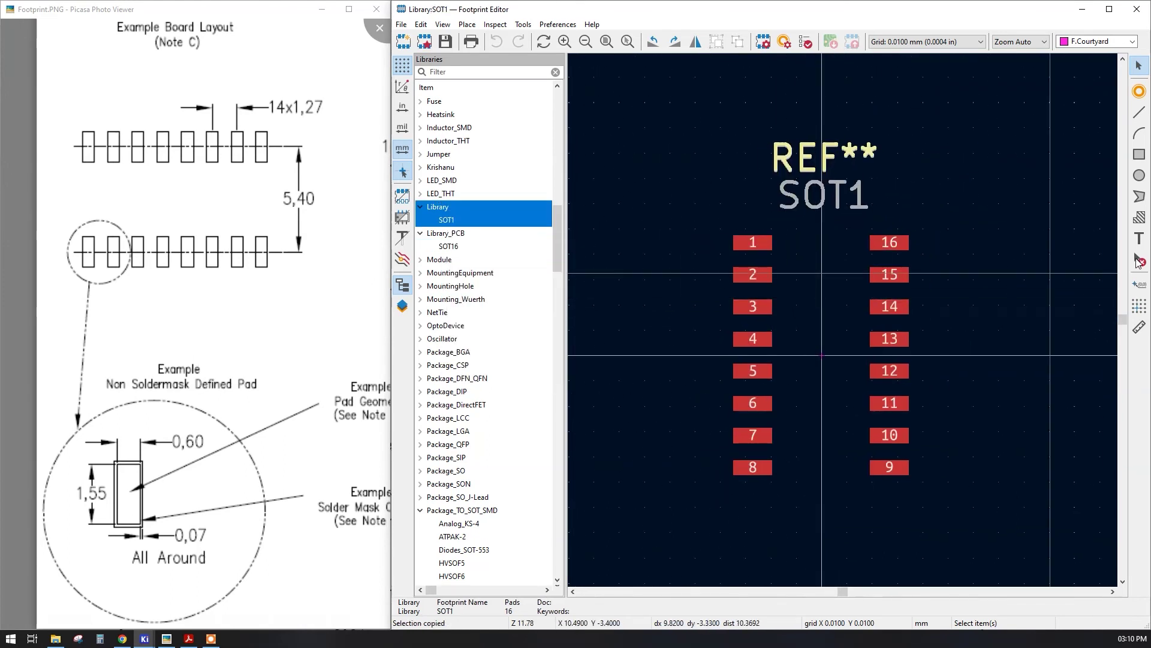
Step: Draw a body outline rectangle about 3.5 mm wide and 10.2 mm high on F.Silkscreen between the two pad columns
click(1090, 41)
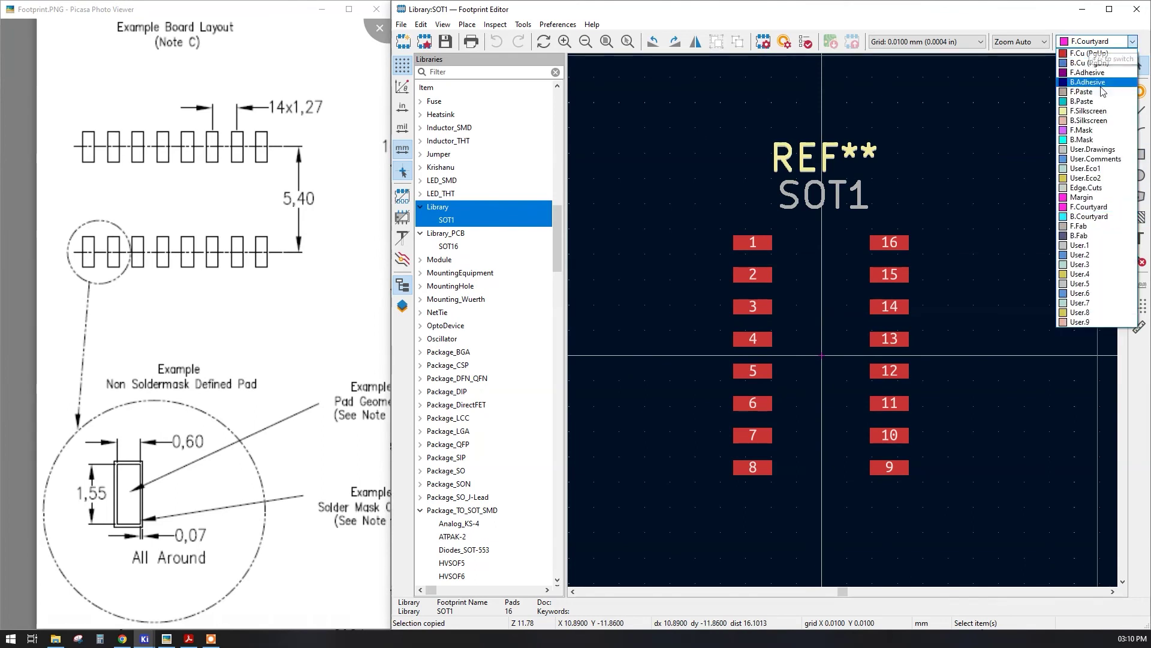
click(1097, 112)
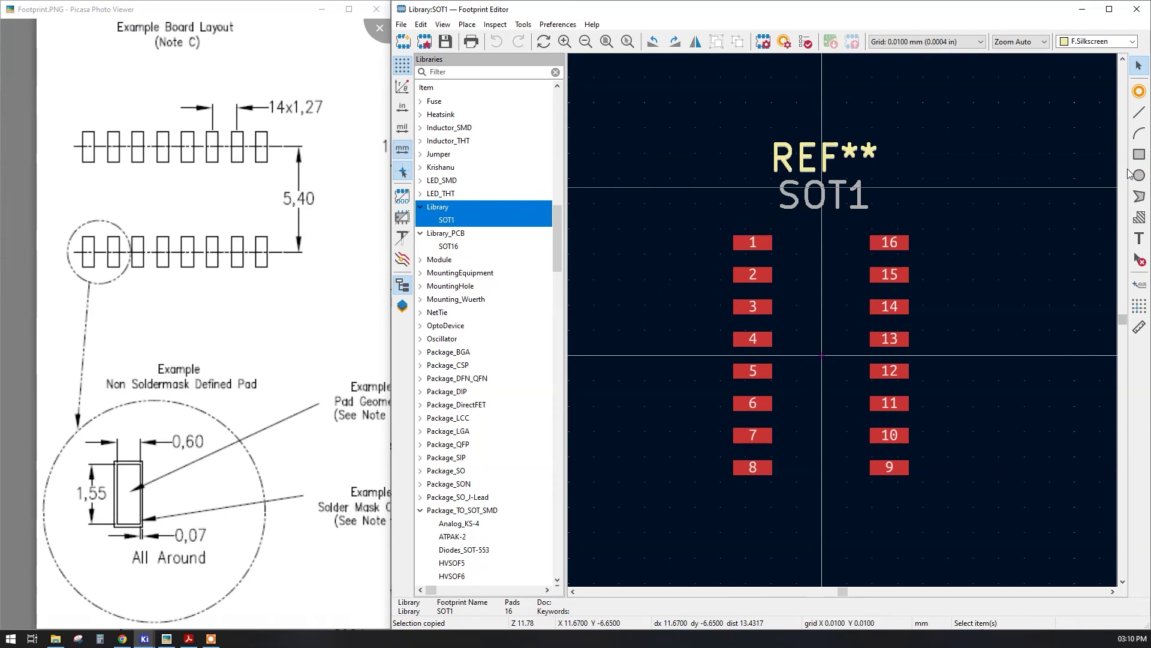
click(1145, 159)
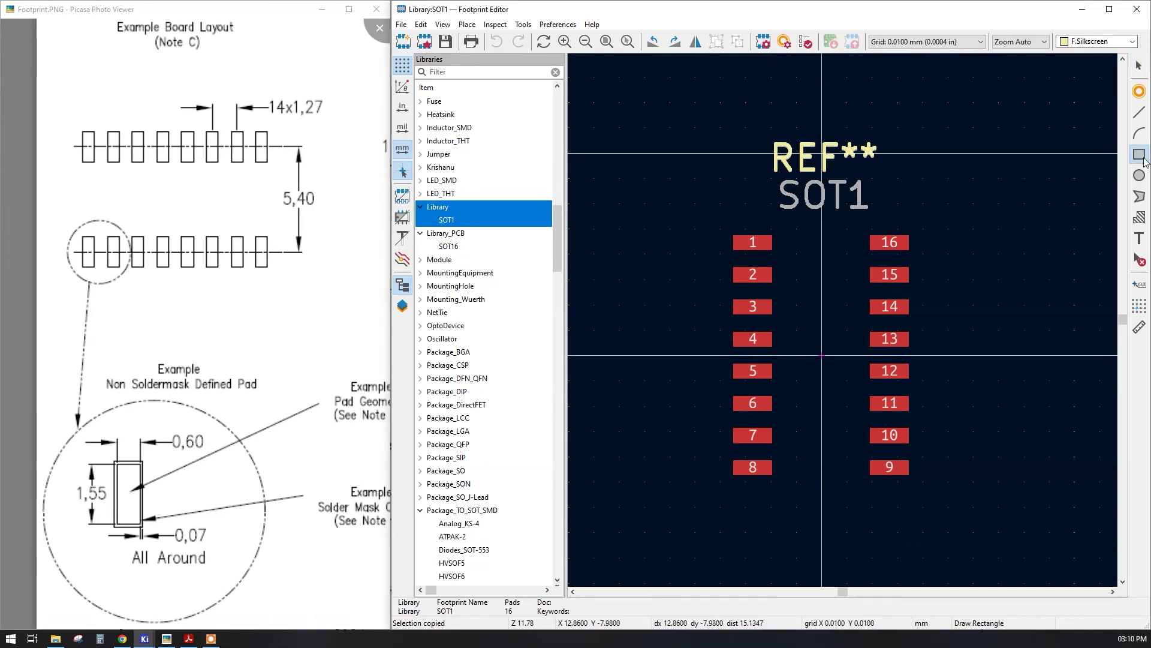
click(778, 227)
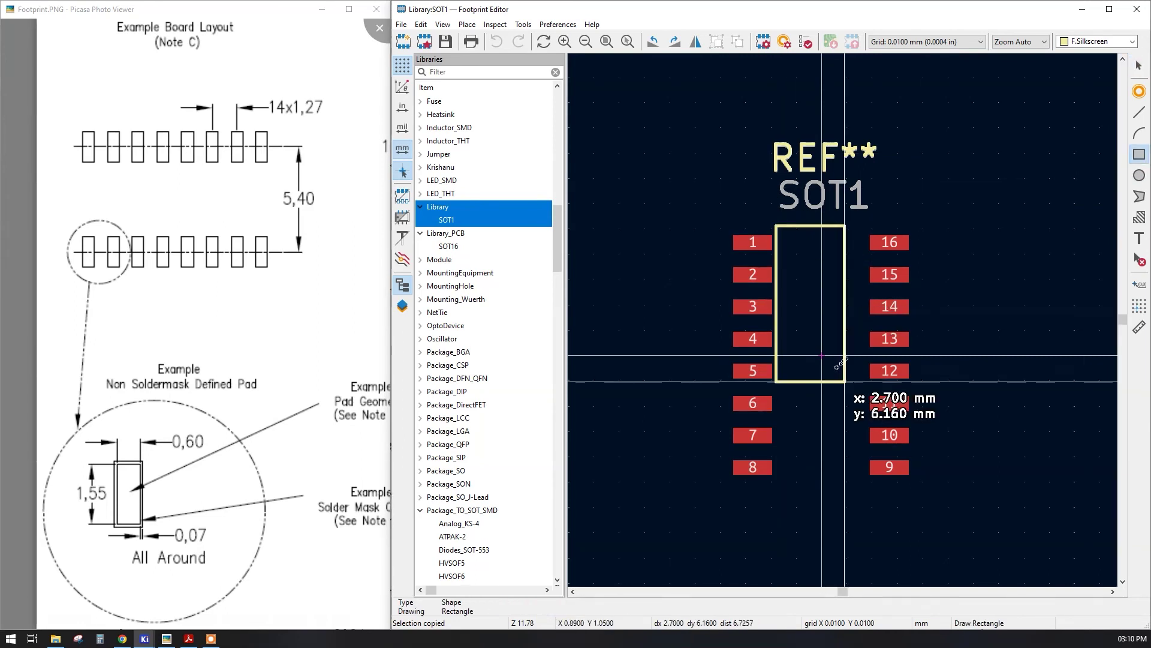
click(865, 484)
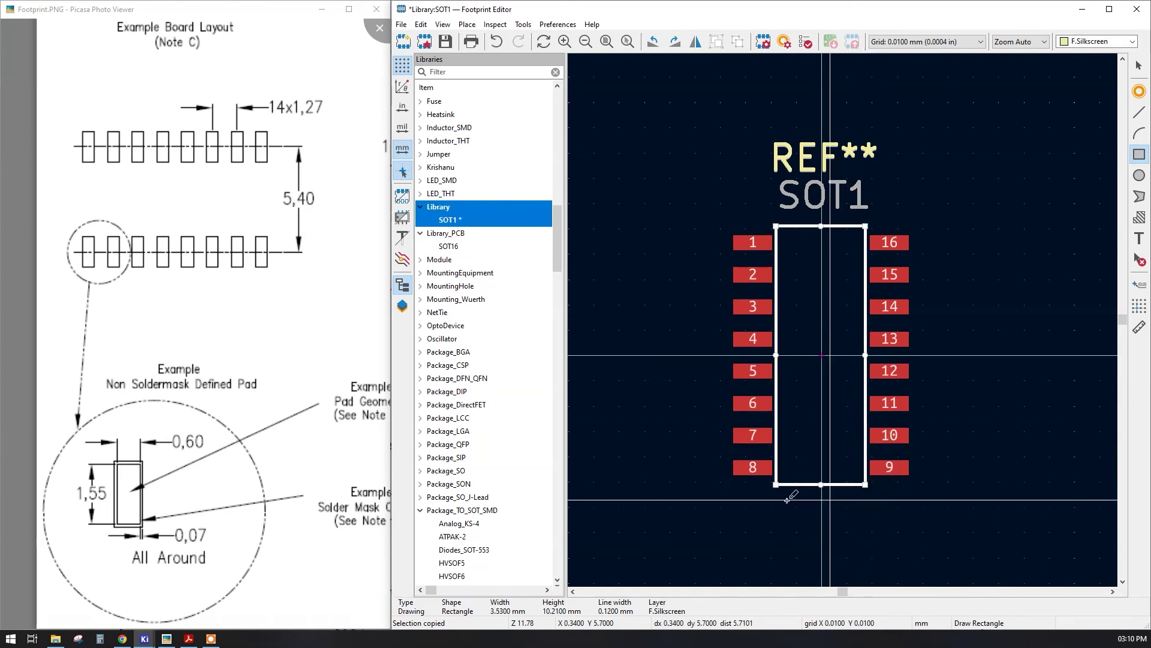
key(Escape)
key(Escape)
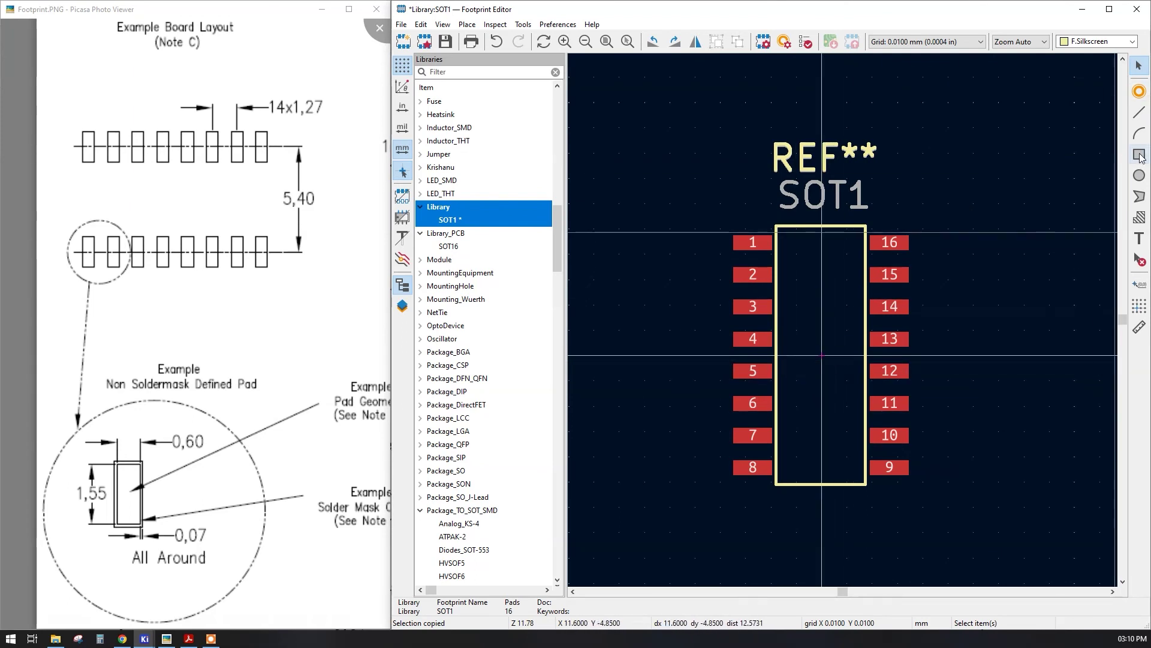
Step: Draw a pin 1 marker circle of about 0.19 mm radius on F.Silkscreen, inside the body outline's corner beside pad 1
click(1140, 175)
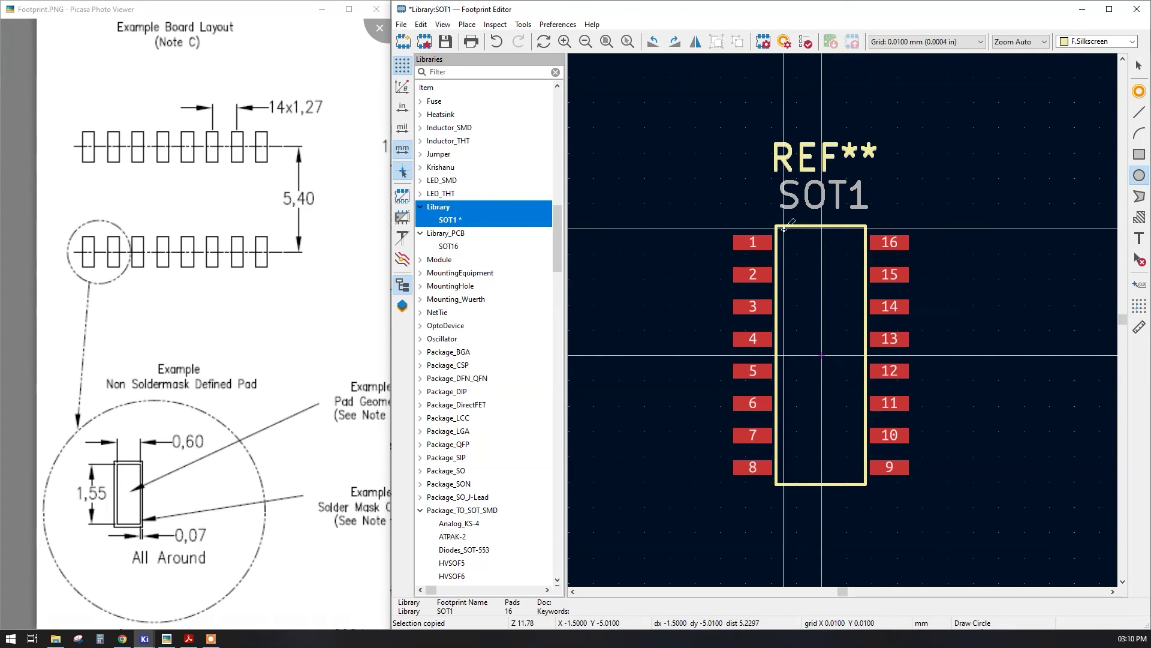
scroll(842, 317, up, 5)
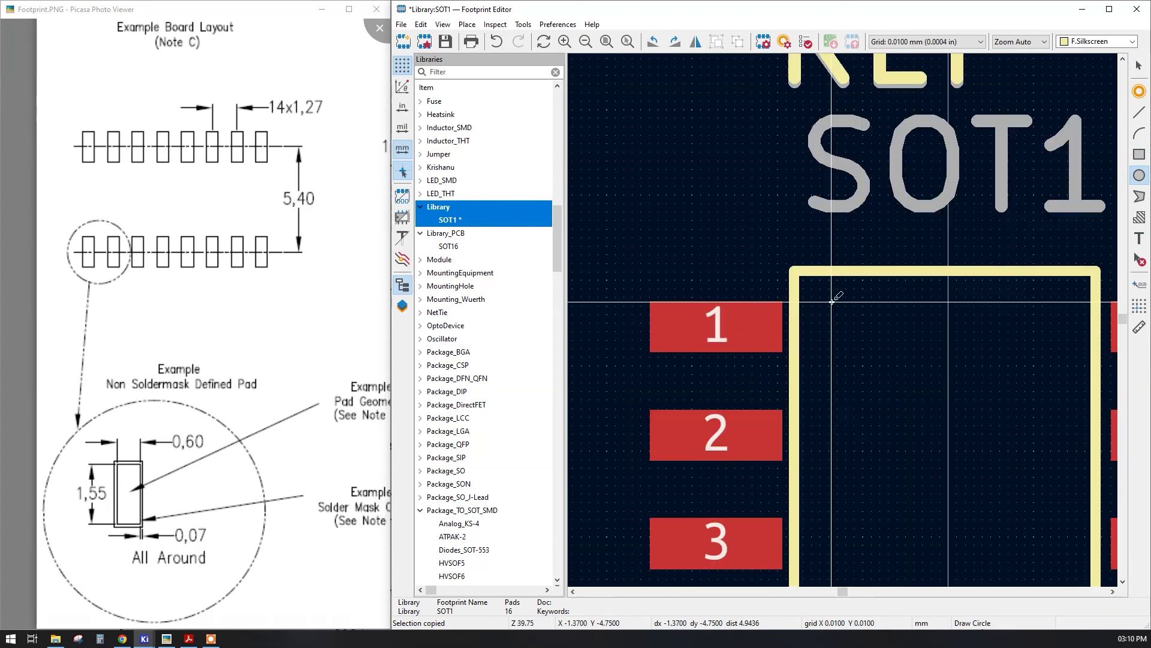
scroll(832, 302, up, 3)
click(833, 319)
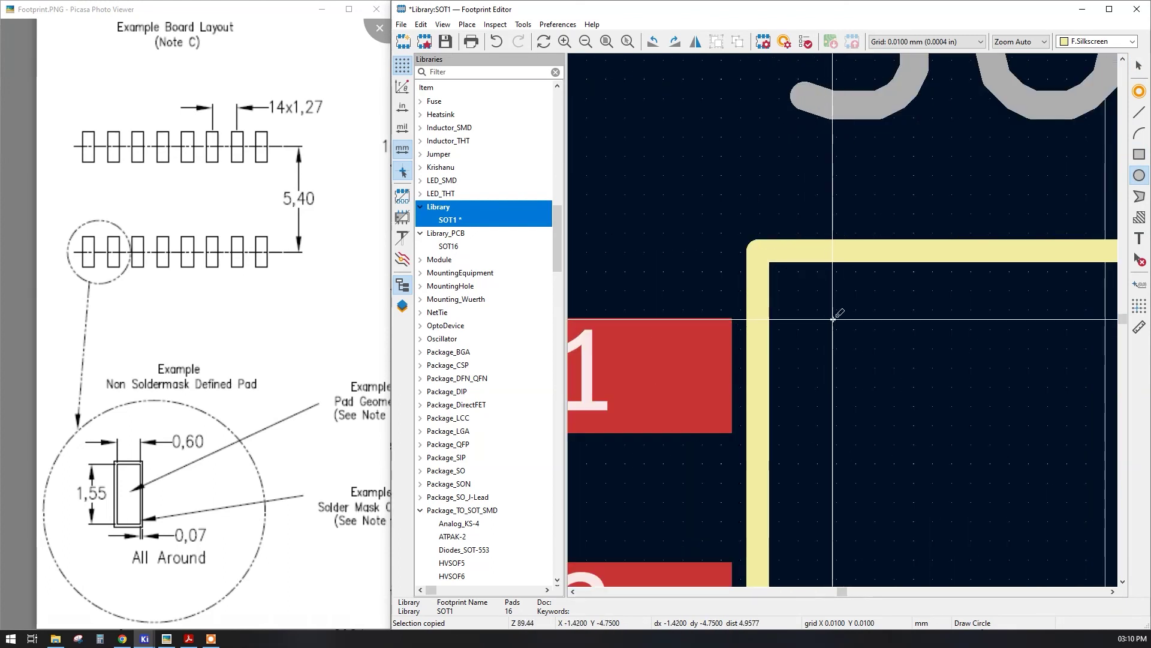
click(859, 346)
right_click(784, 168)
click(800, 178)
drag(856, 326, 894, 350)
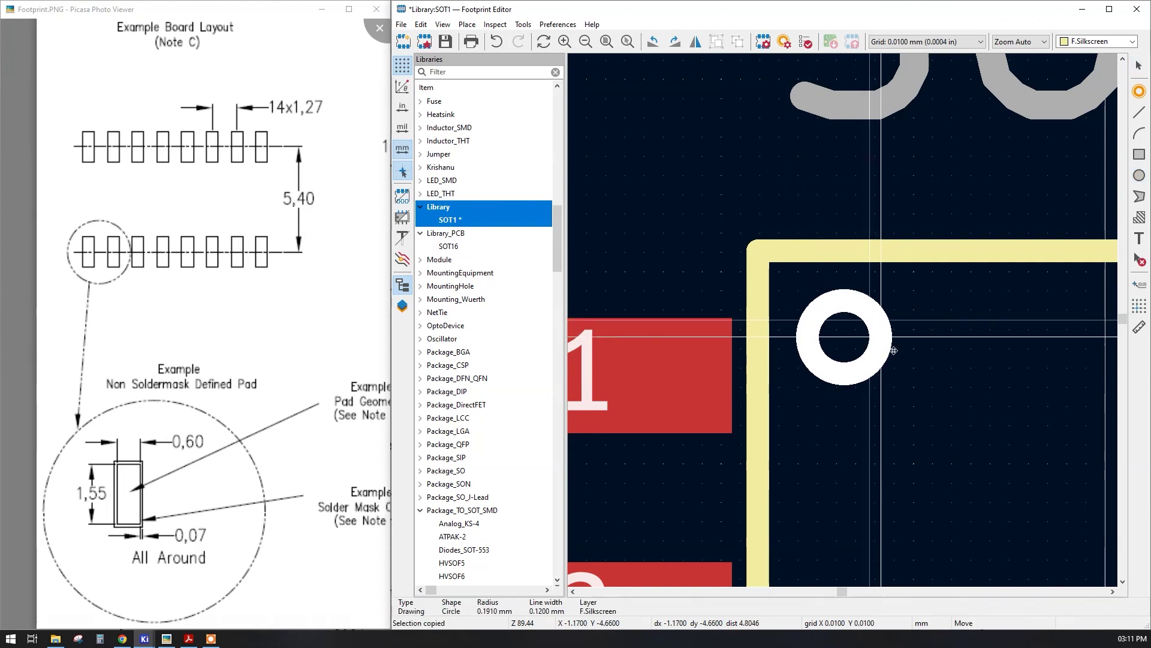
click(894, 351)
Step: Save the SOT1 footprint with its silkscreen outline and pin 1 marker in Library
scroll(893, 350, down, 7)
middle_drag(1013, 277, 969, 221)
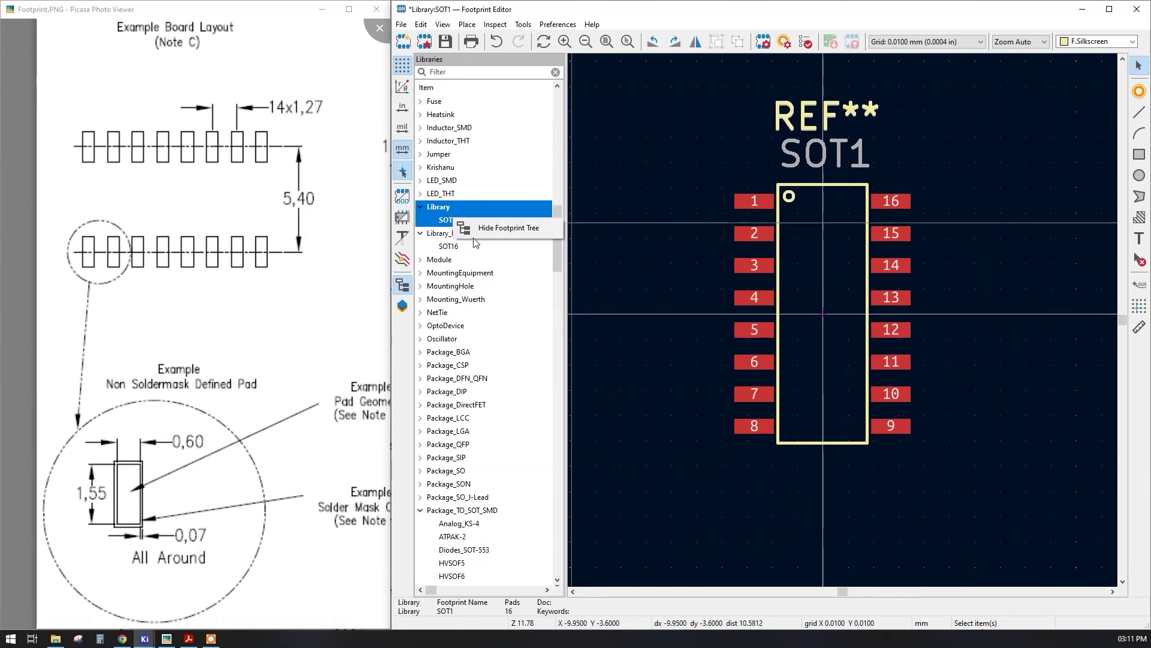
key(ctrl+c)
right_click(444, 210)
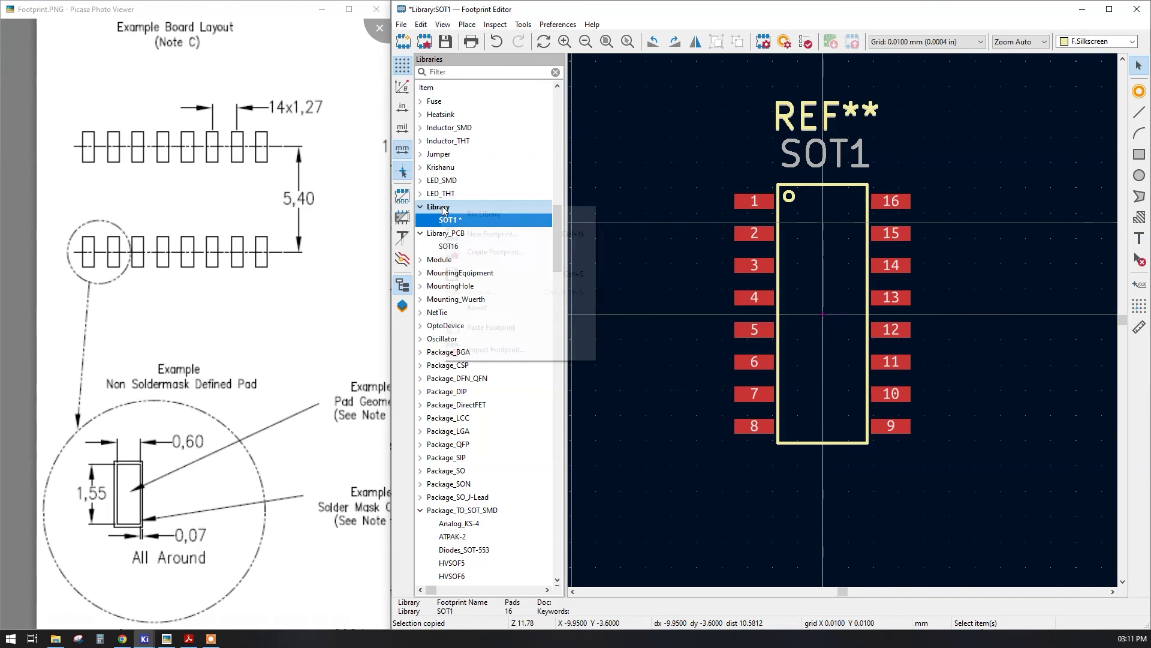
click(677, 245)
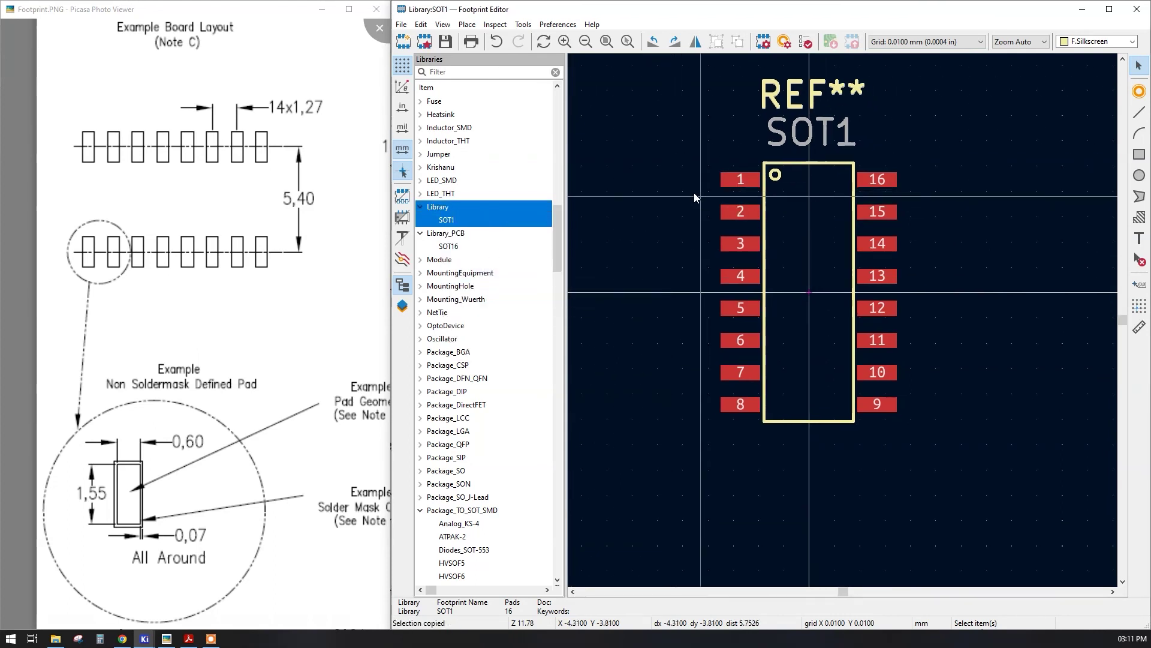
middle_drag(694, 193, 681, 224)
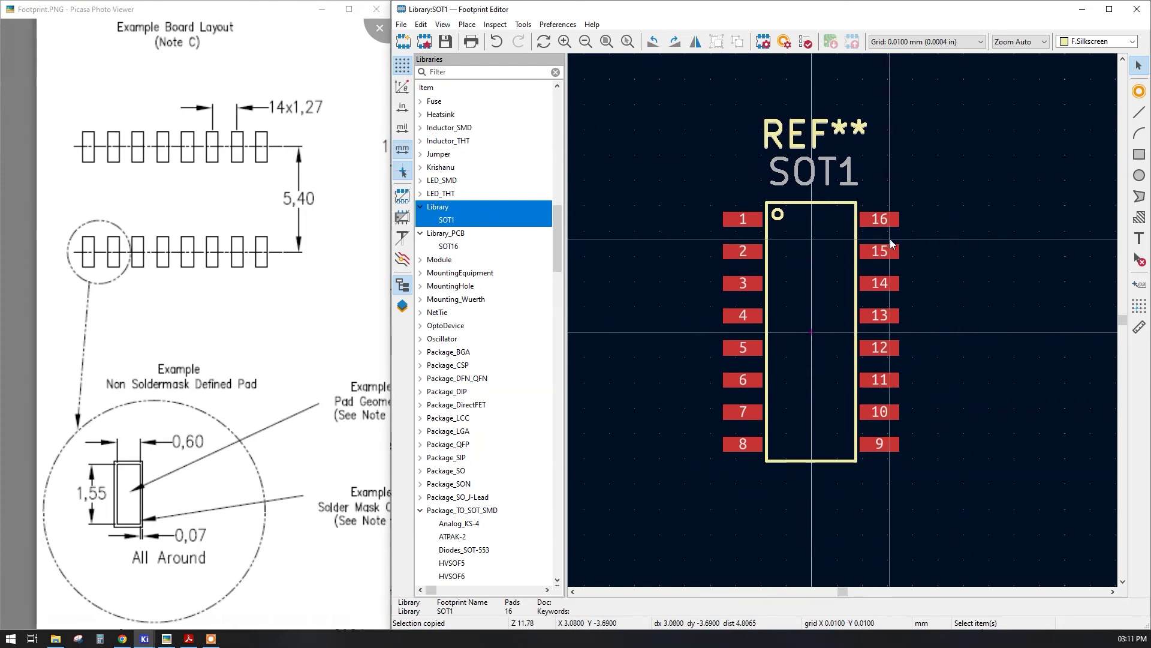
Step: View the Analog_KS-4 footprint in Package_TO_SOT_SMD as a reference and return to the SOT1 footprint
double_click(446, 524)
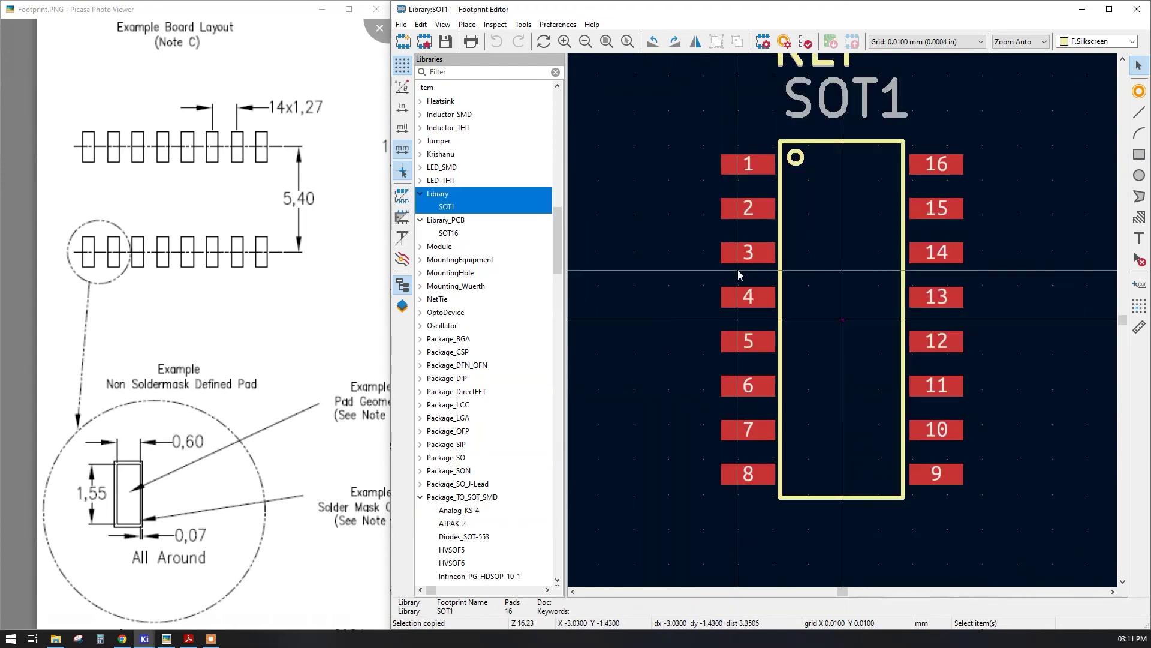
scroll(841, 323, down, 4)
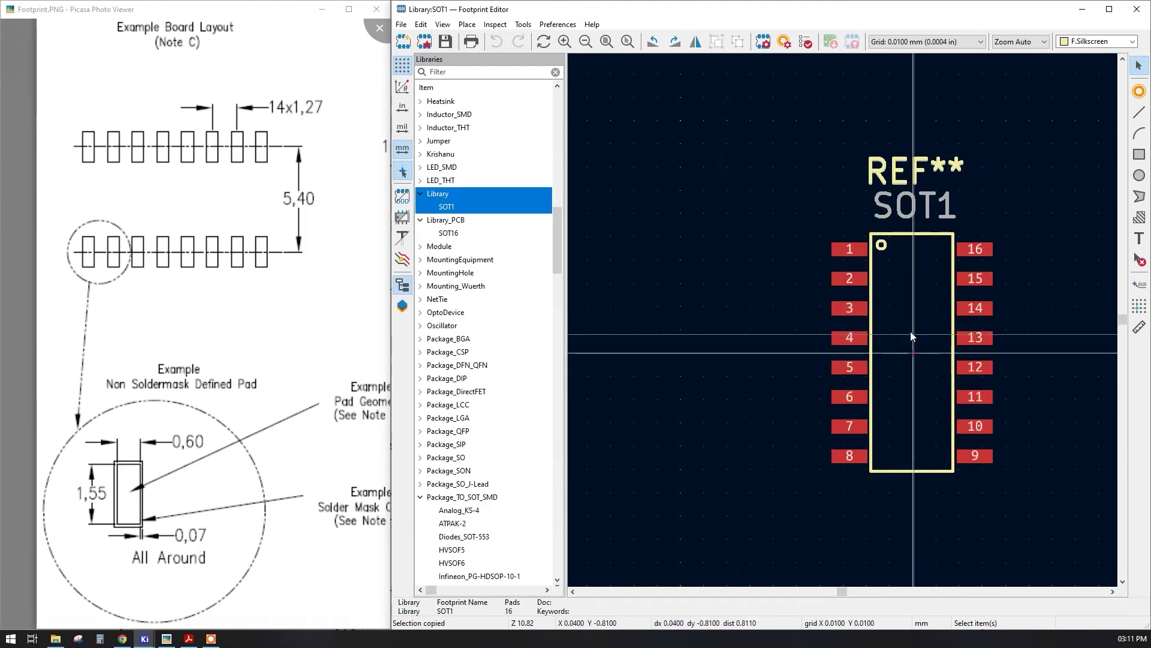
scroll(911, 331, up, 3)
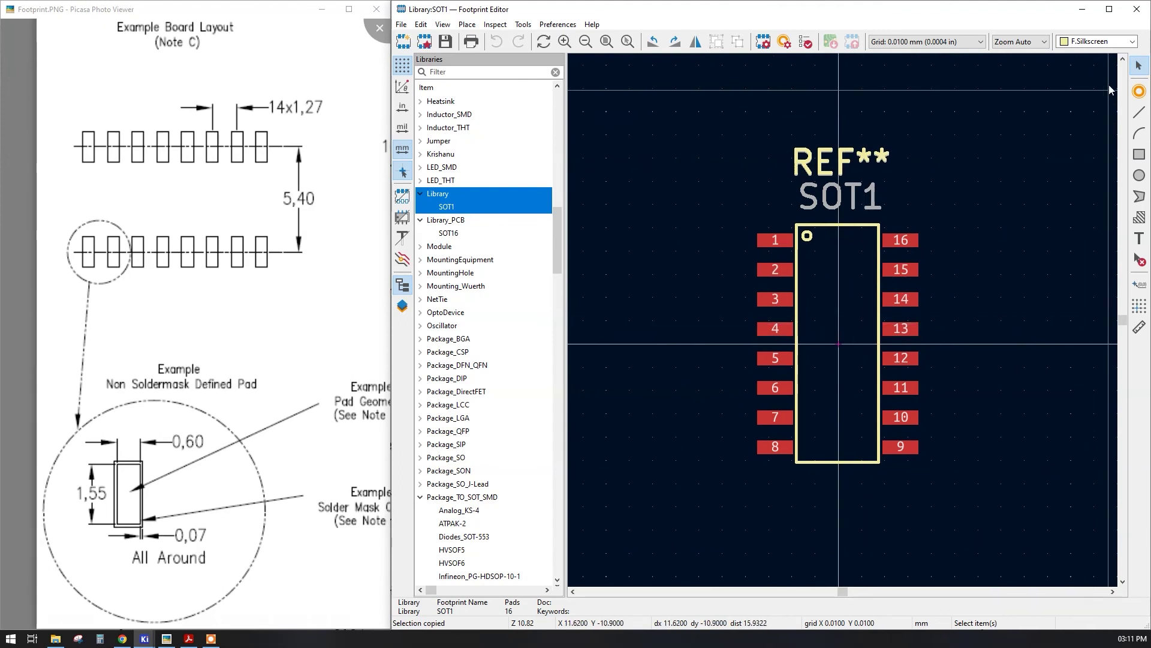
Step: Draw a rectangle on F.Courtyard just outside all 16 pads and the silkscreen body outline
click(1096, 43)
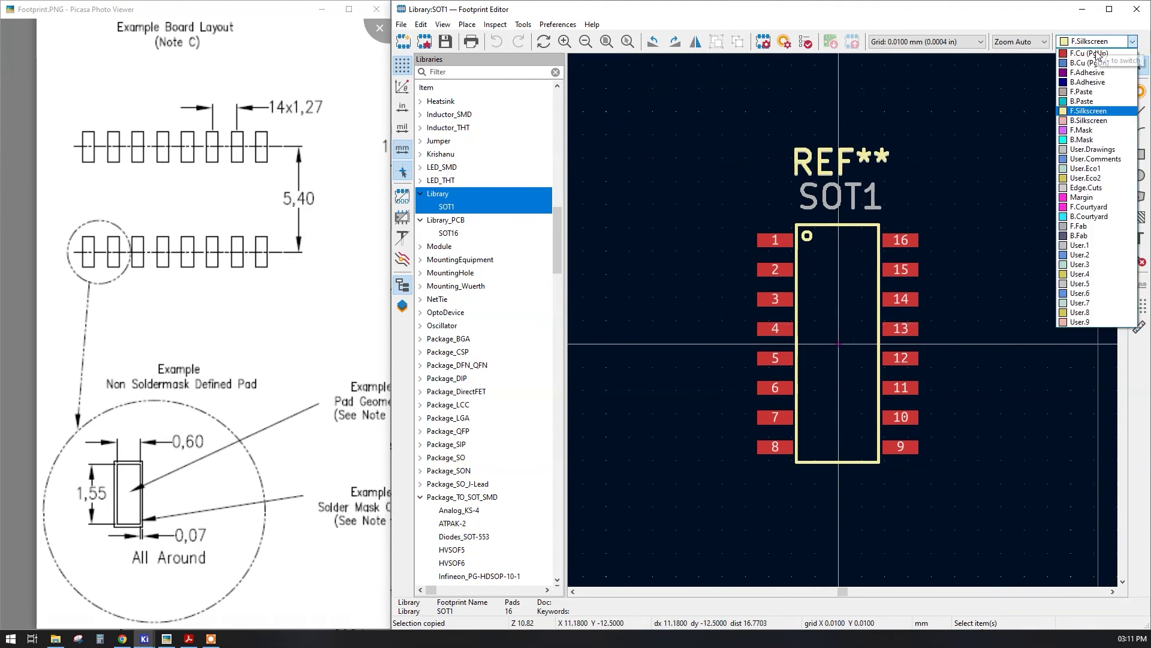
click(1086, 208)
click(1140, 155)
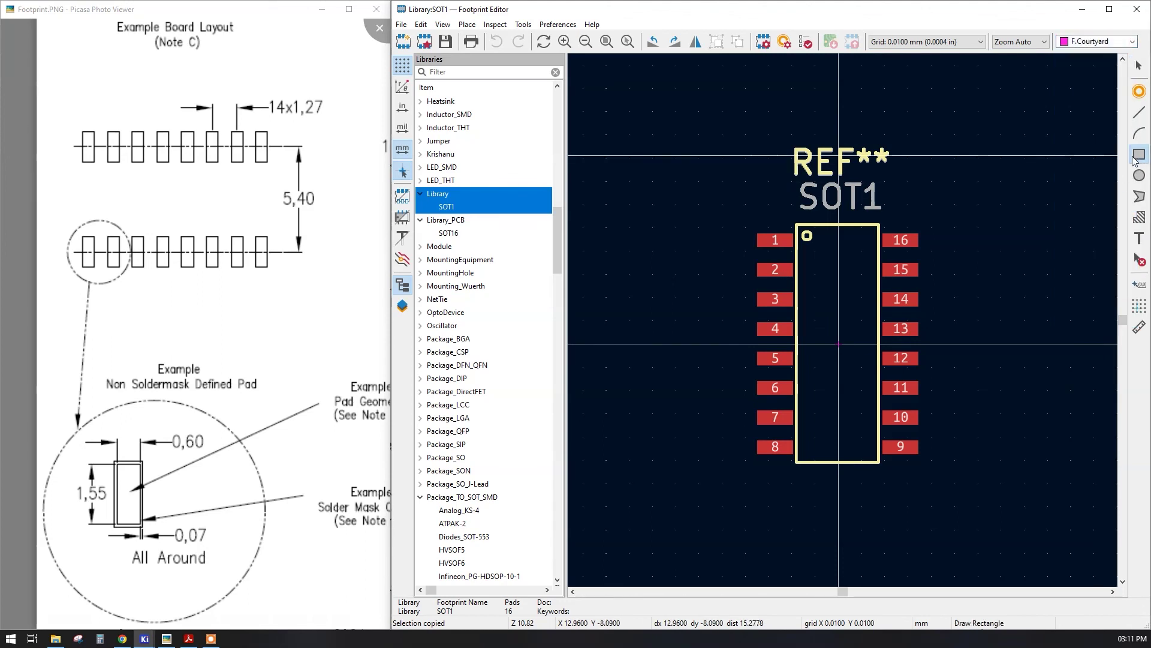
click(752, 219)
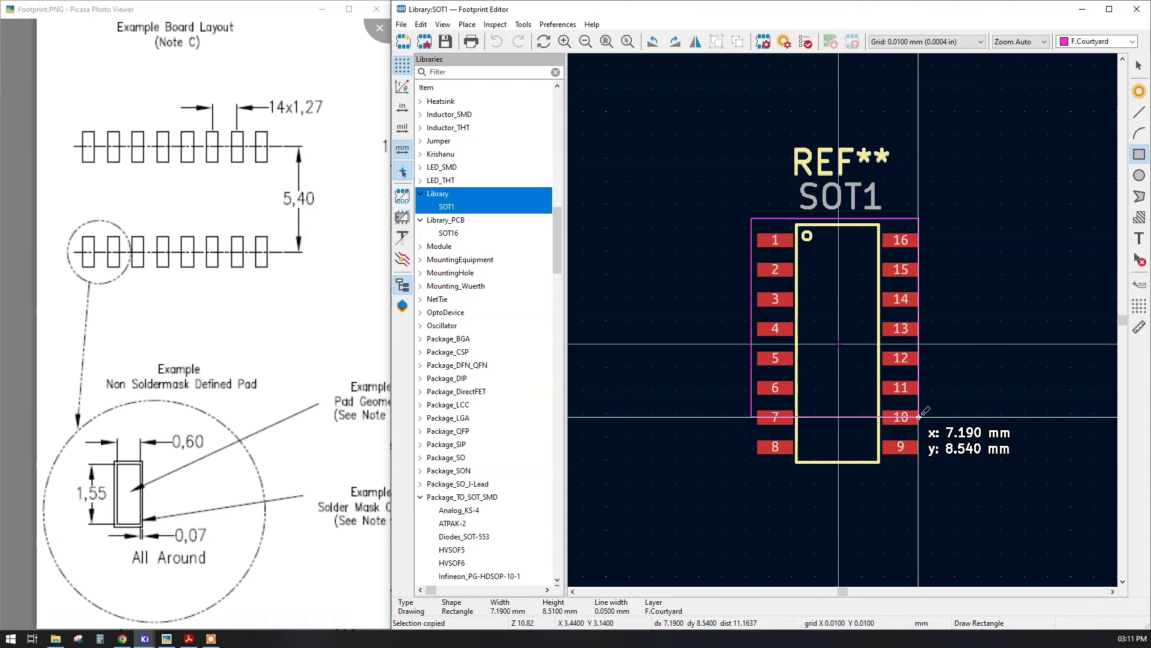
click(924, 468)
right_click(992, 222)
click(994, 232)
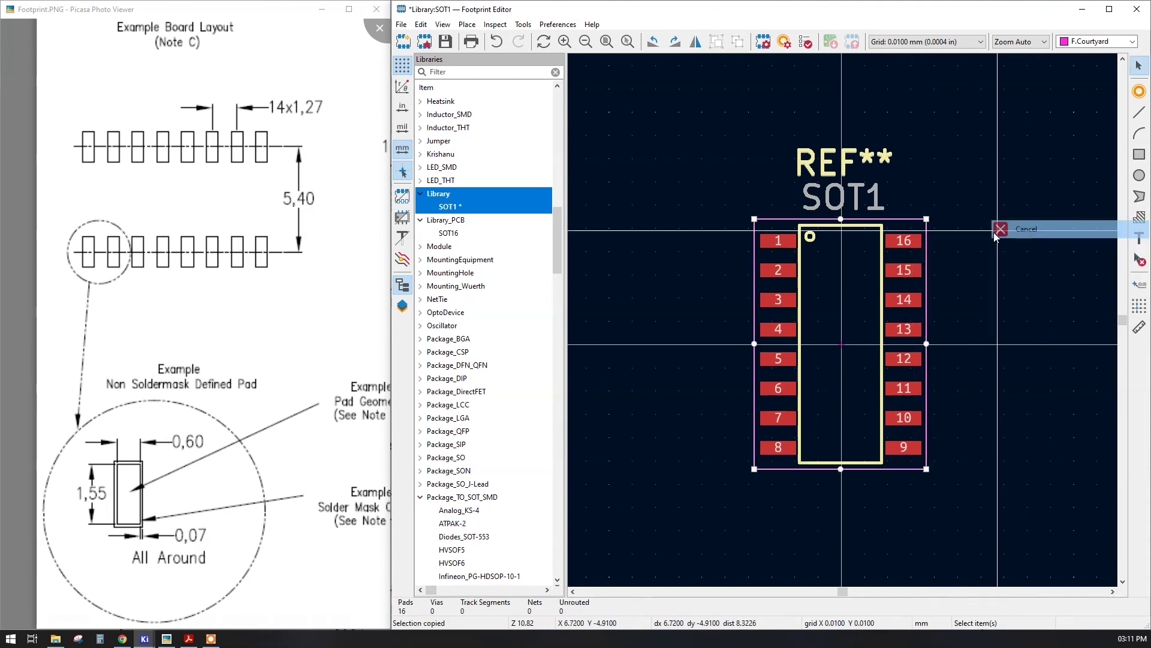
scroll(959, 252, up, 2)
scroll(844, 325, down, 2)
click(923, 327)
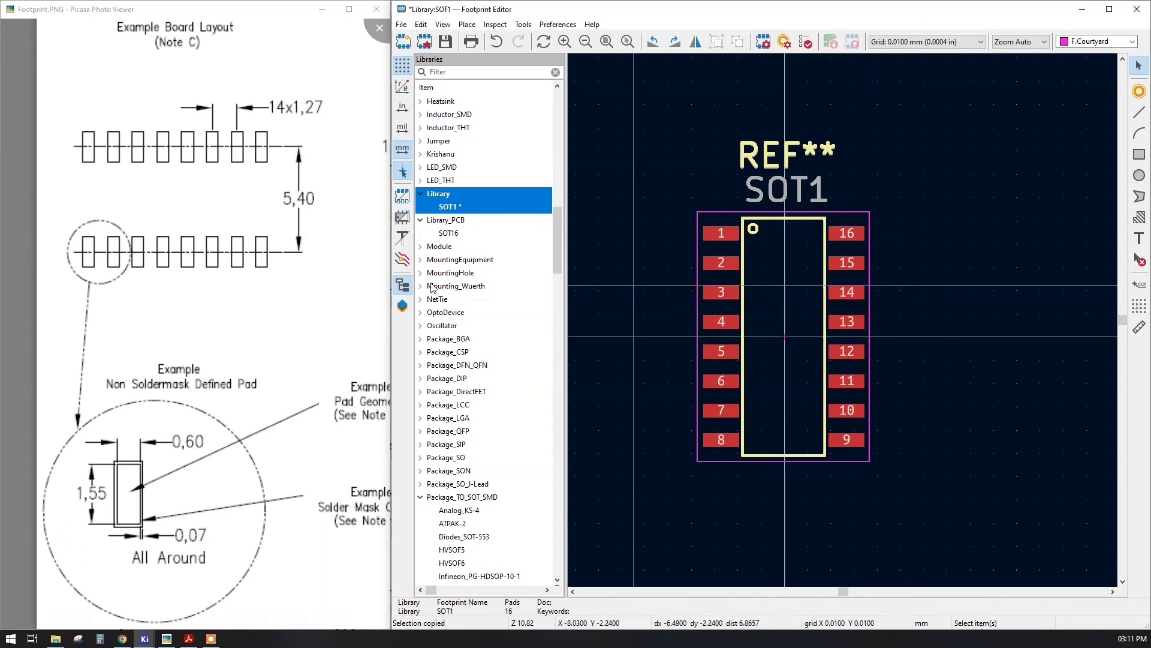
Step: Examine the example board layout and pad geometry in Footprint.PNG alongside the SOT1 footprint
click(248, 309)
scroll(248, 309, down, 2)
scroll(248, 310, up, 2)
right_click(250, 311)
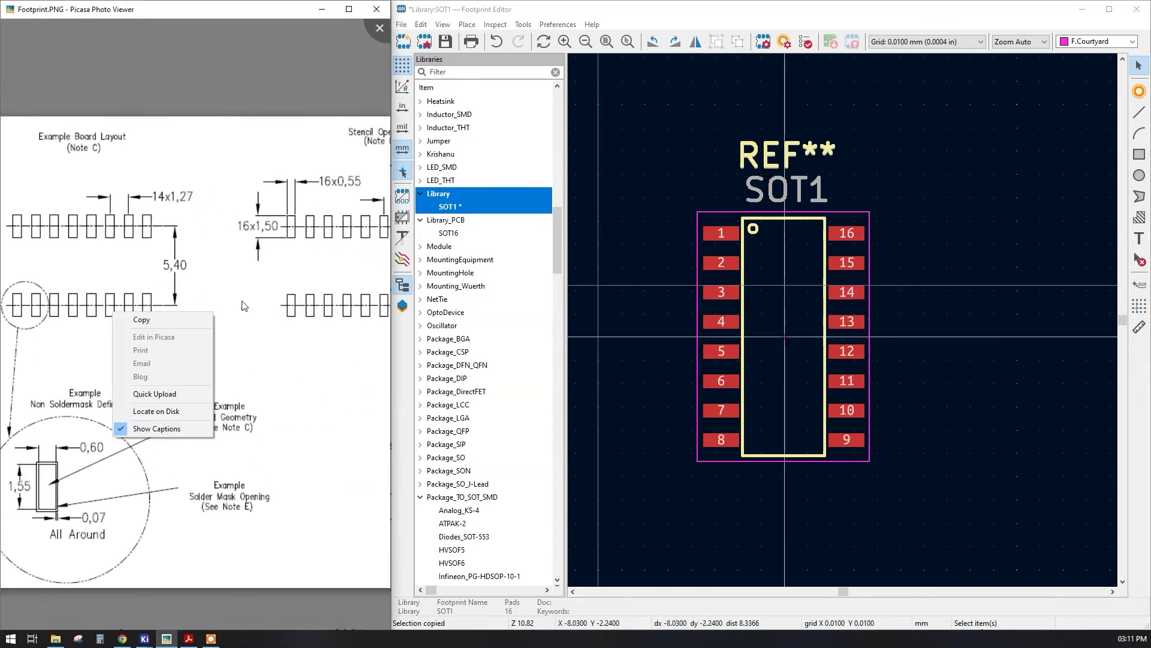
click(243, 306)
scroll(258, 297, down, 2)
scroll(270, 291, up, 2)
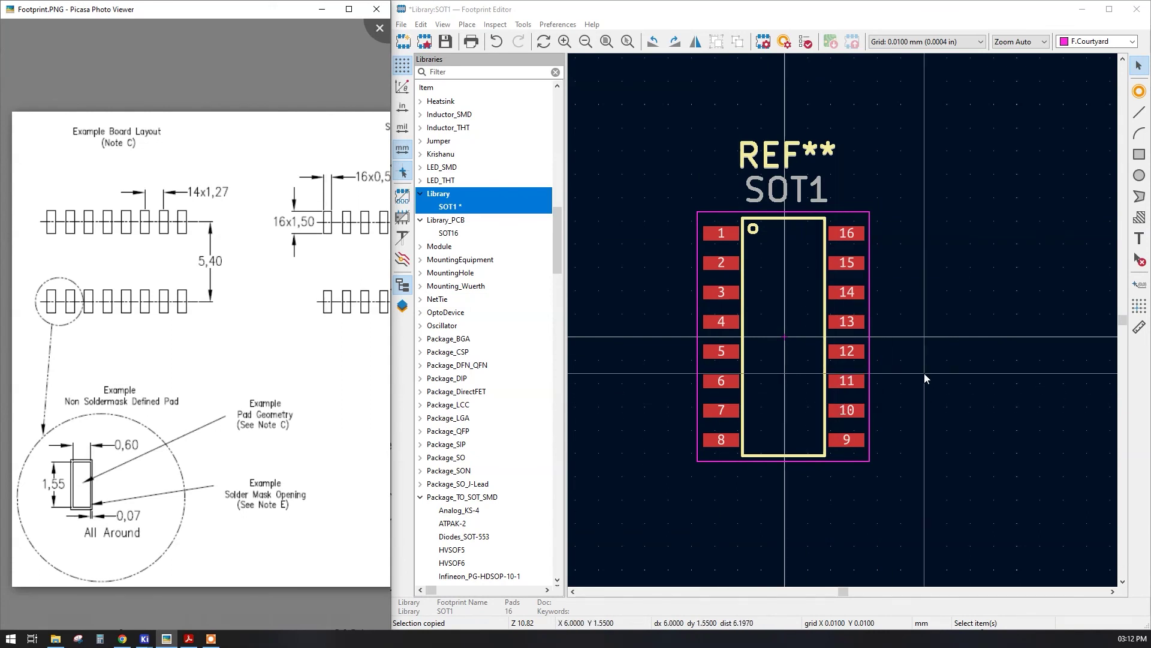
scroll(935, 322, up, 1)
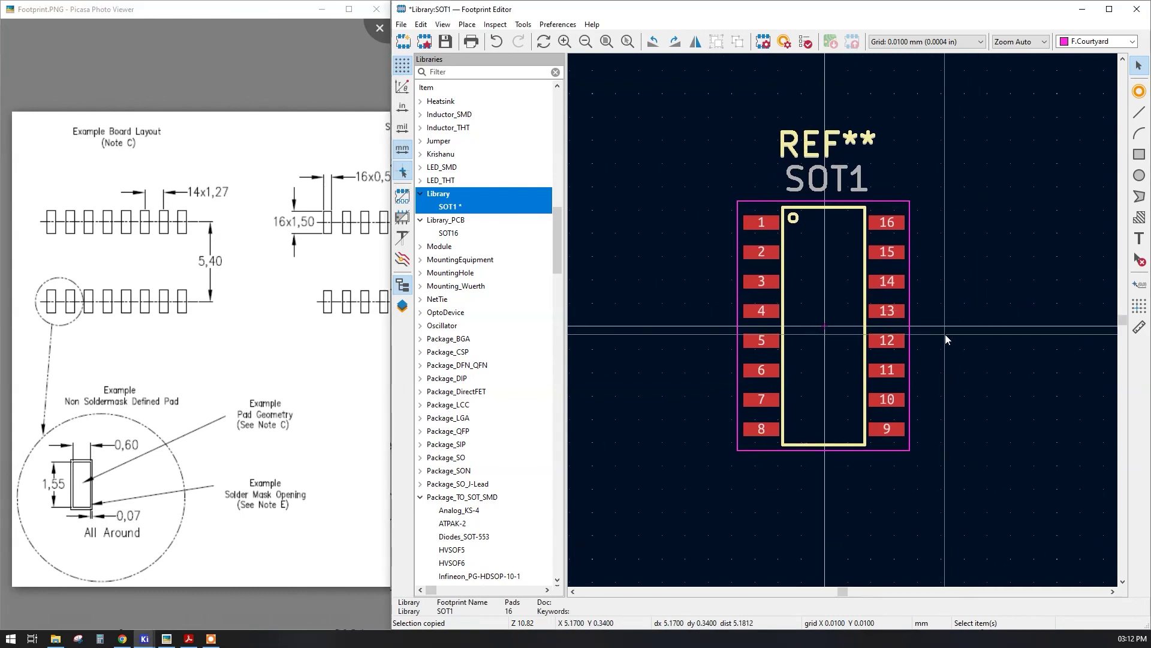
scroll(945, 333, up, 1)
scroll(833, 325, down, 3)
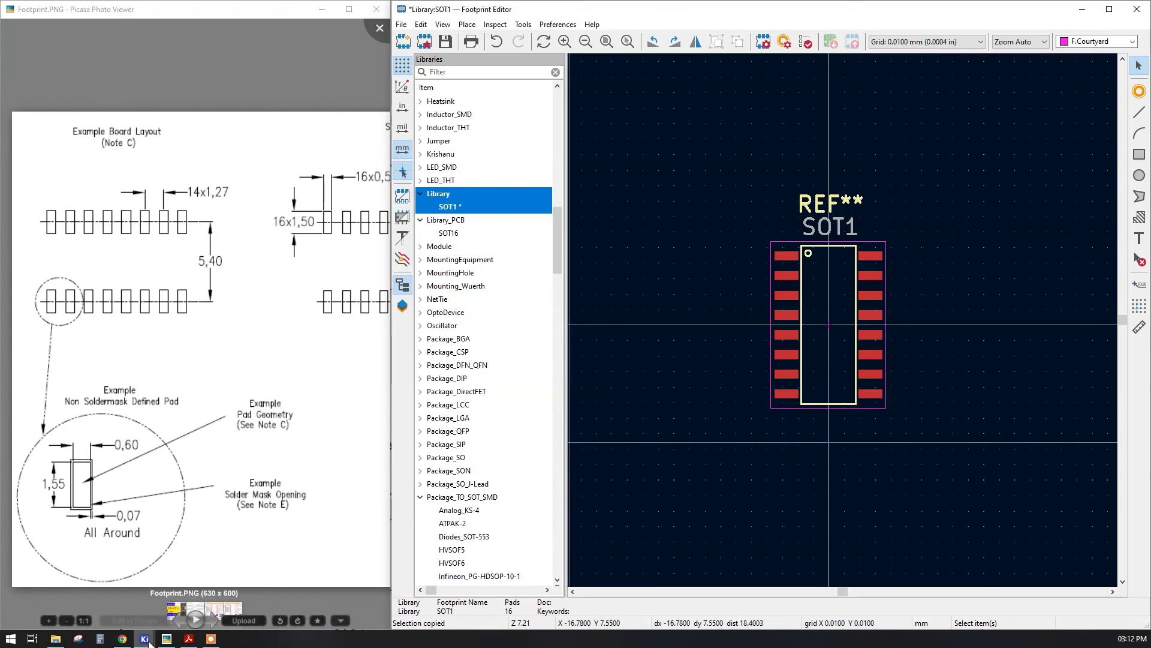
Step: Switch to the DEMO project window and open its schematic at the CD74HC4051 symbol
mouse_move(147, 639)
click(107, 577)
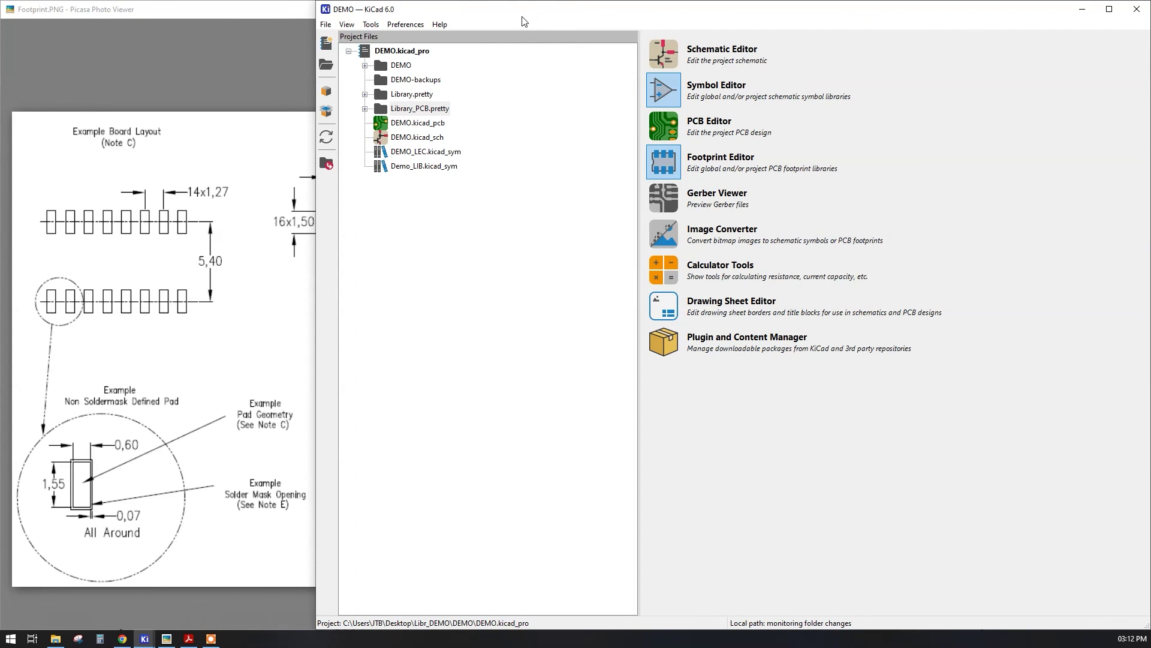
double_click(522, 17)
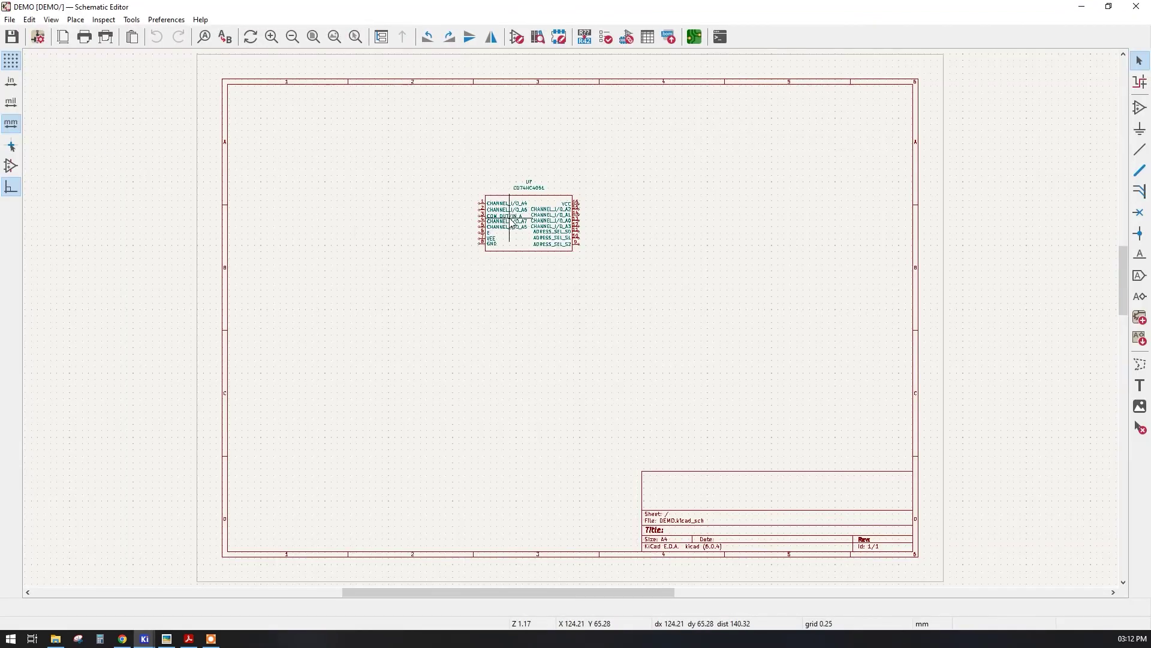
scroll(511, 225, up, 2)
scroll(593, 331, up, 4)
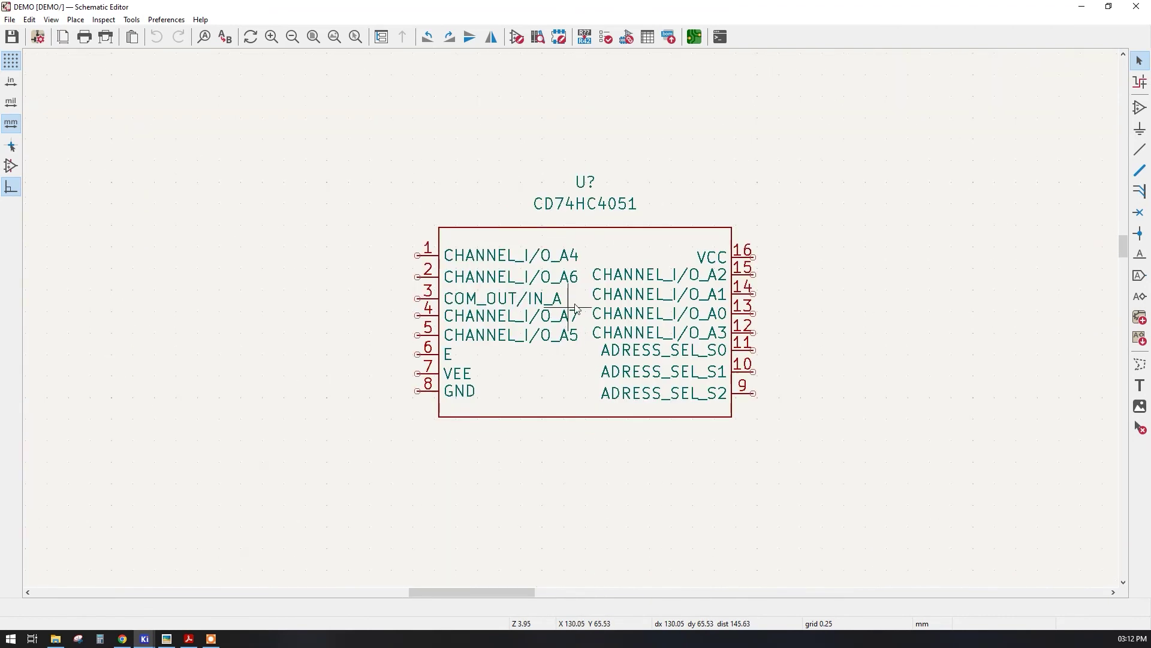
Step: Assign the SOT1 footprint from Library to the CD74HC4051 symbol through its properties
click(579, 300)
double_click(579, 299)
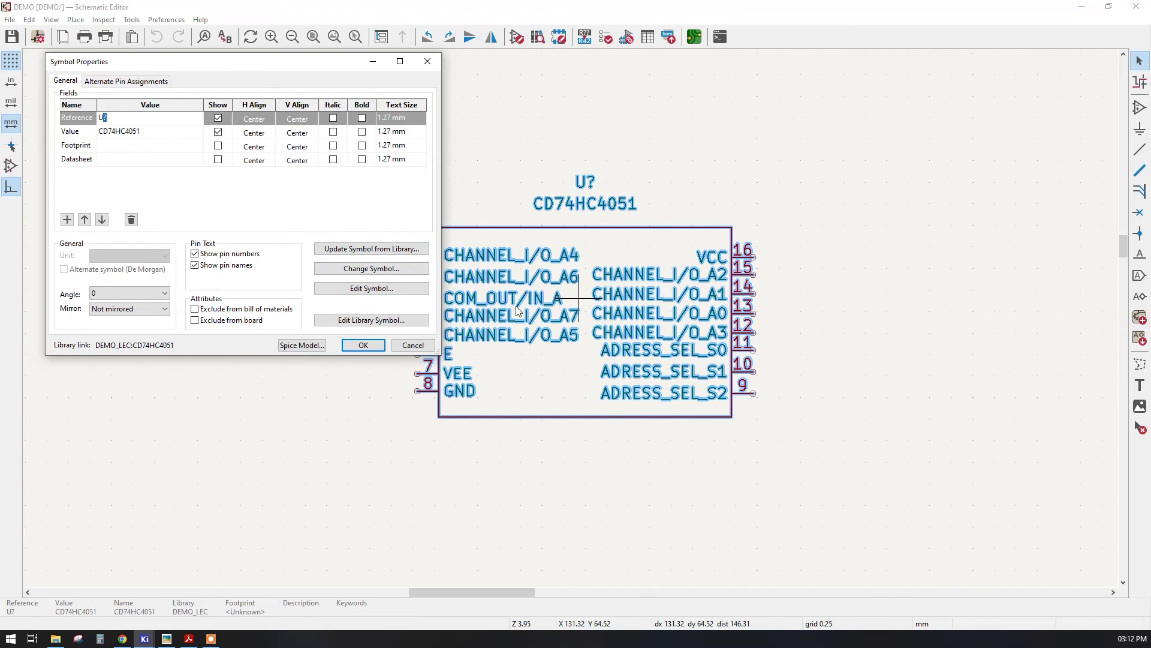
drag(272, 71, 277, 144)
click(149, 219)
click(148, 219)
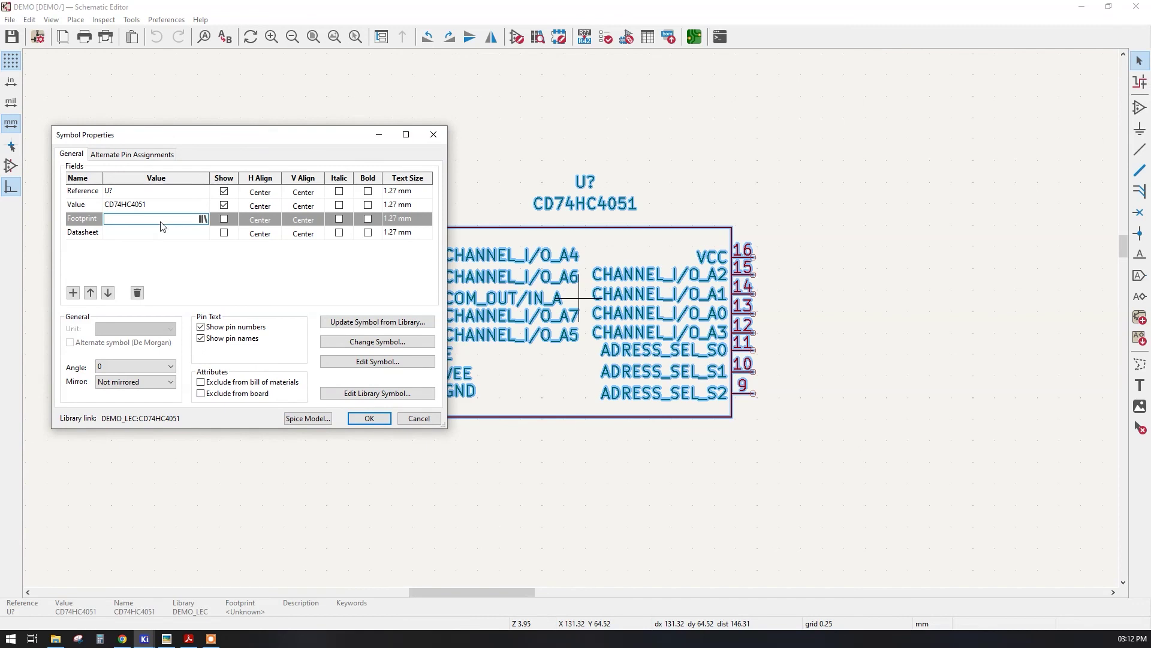
click(203, 219)
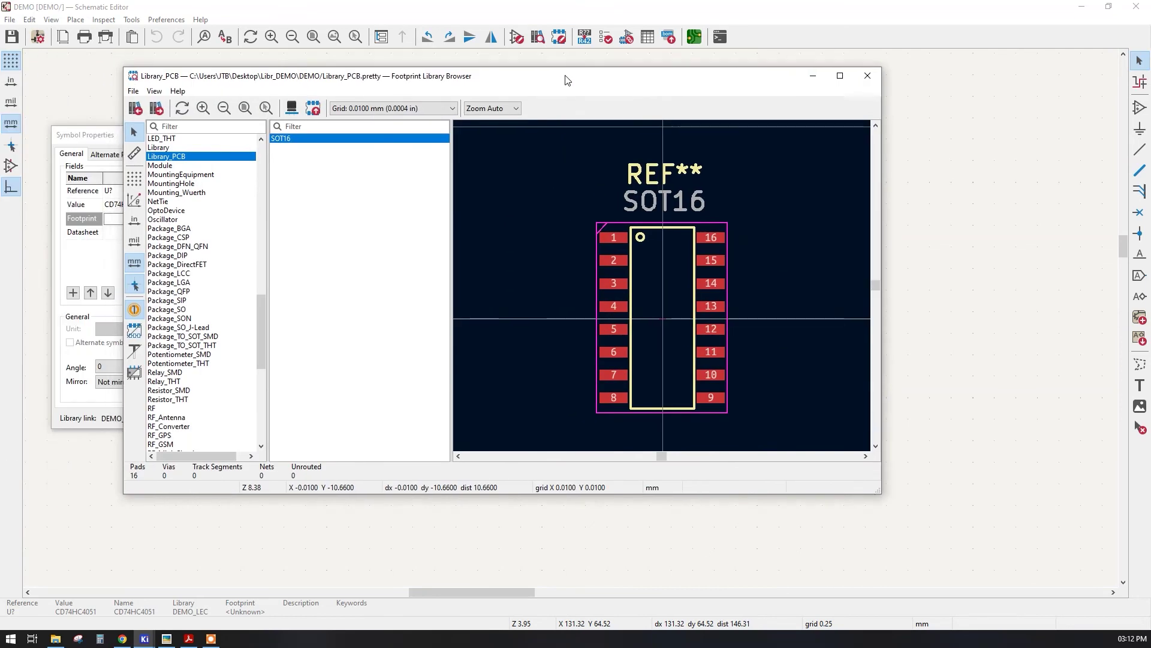
double_click(567, 80)
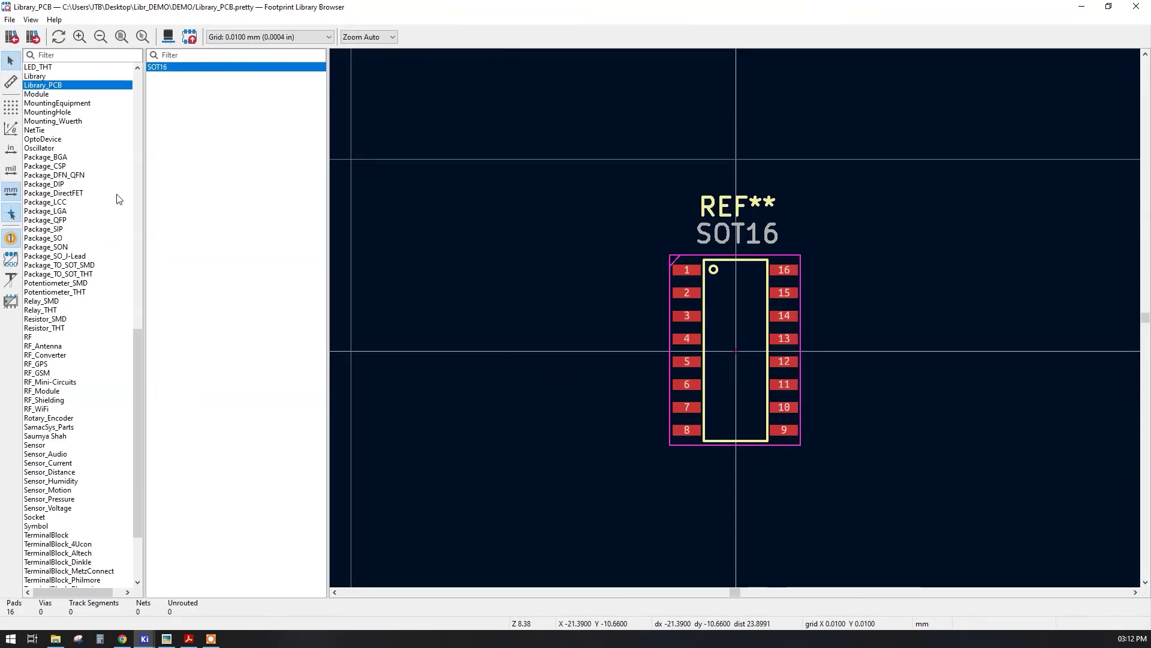
click(35, 77)
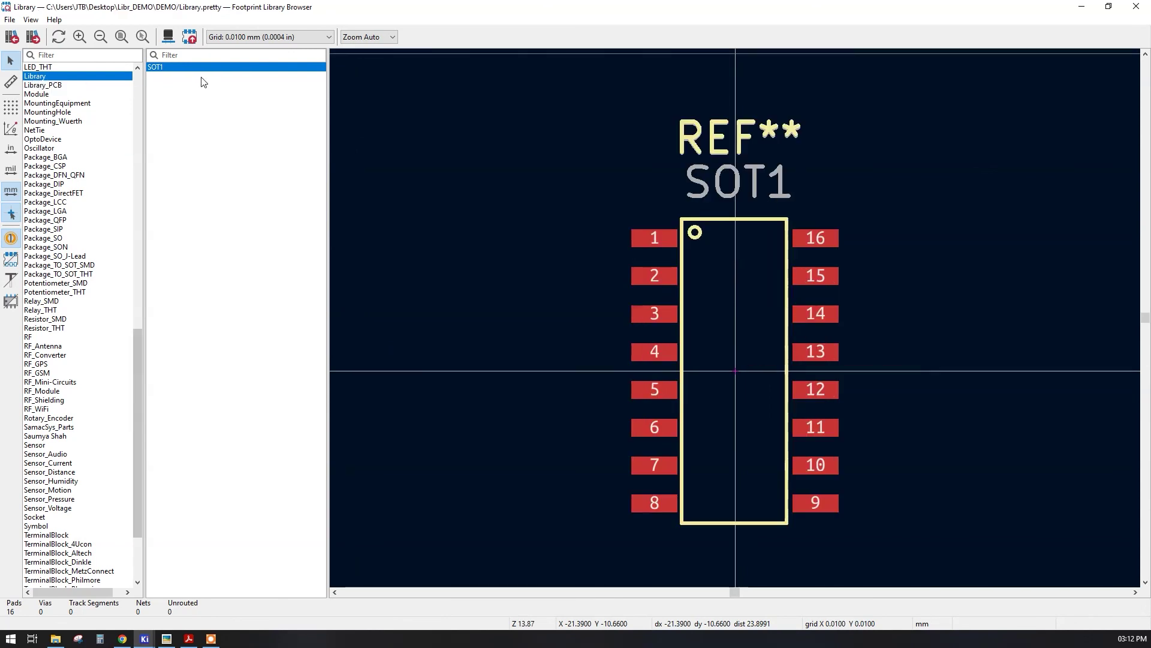
double_click(158, 67)
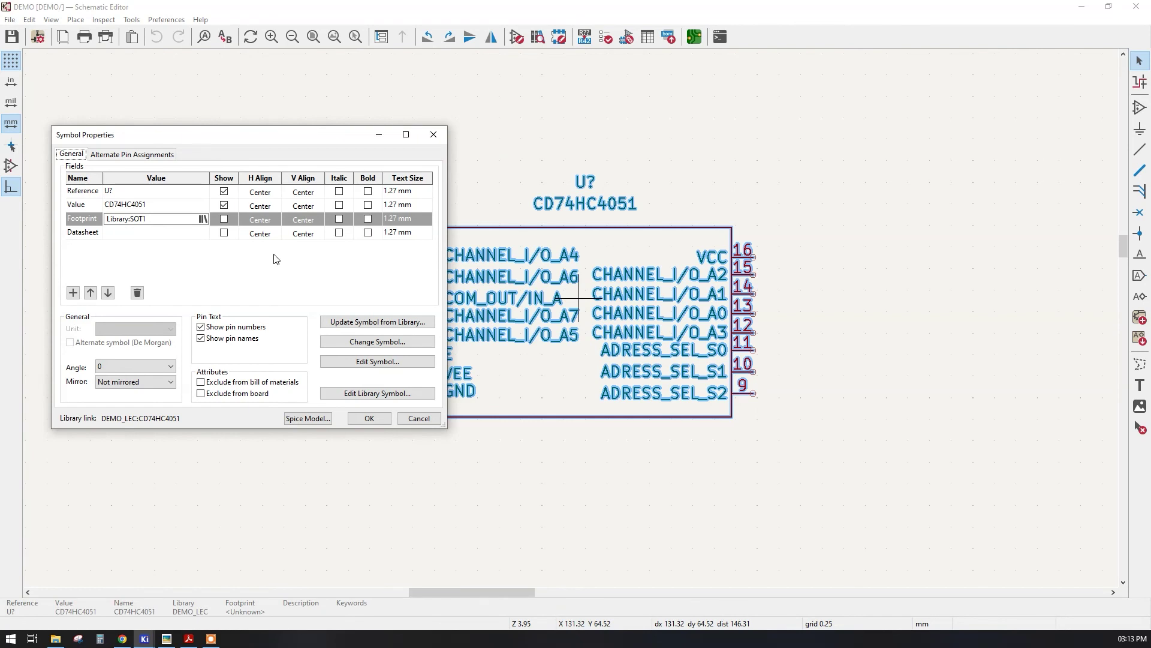
click(373, 420)
click(529, 470)
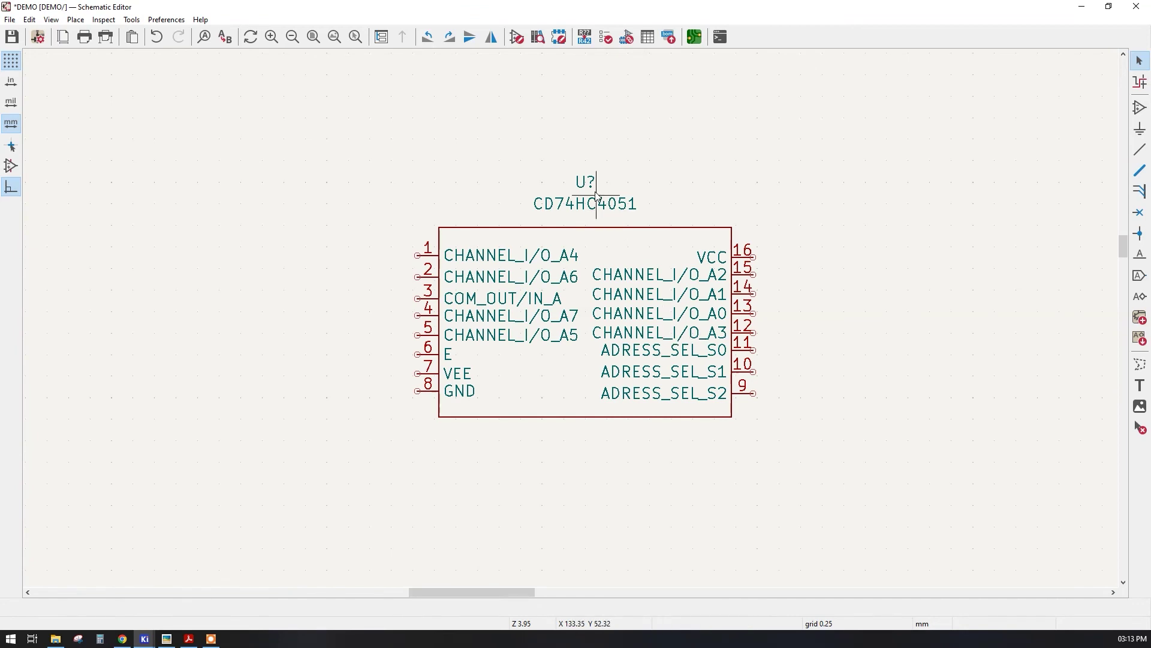
Step: Run the electrical rules check on the DEMO schematic and close the checker
click(606, 37)
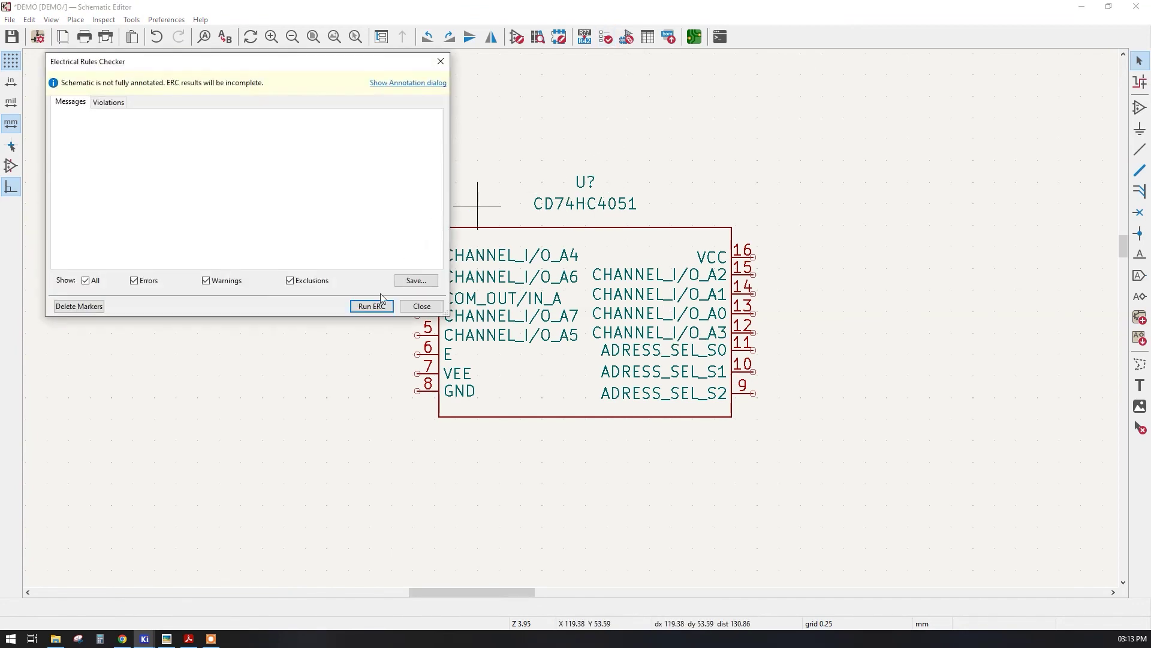
click(377, 306)
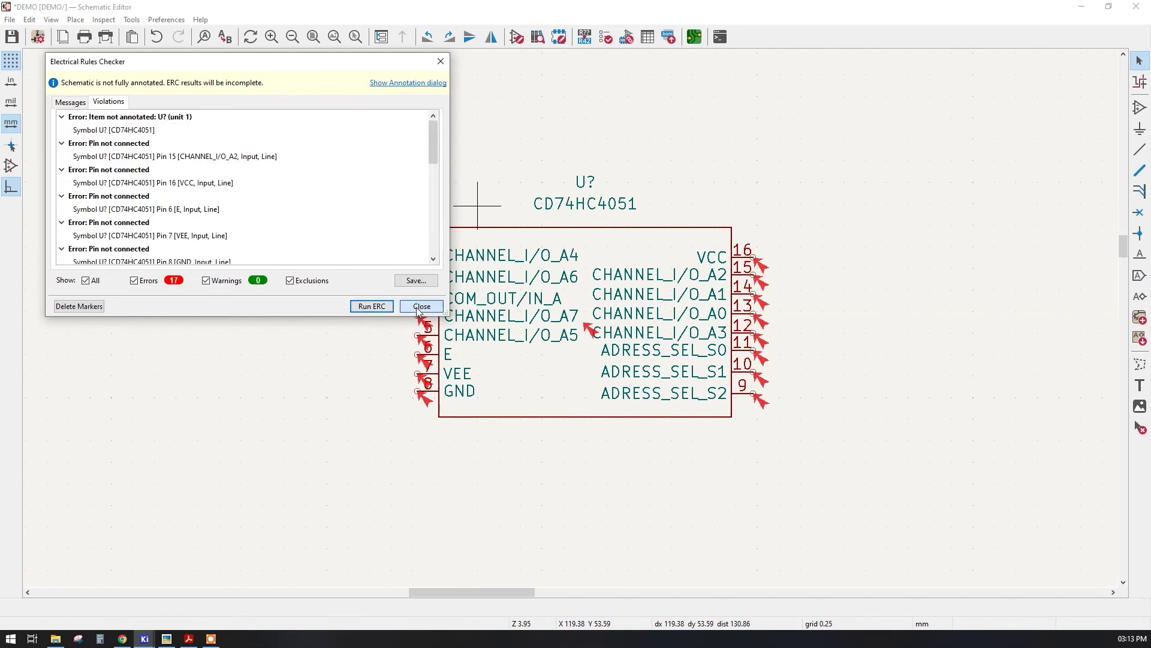
click(420, 306)
Step: Annotate the entire schematic, sorting symbols by Y position and keeping existing annotations
click(585, 37)
click(352, 348)
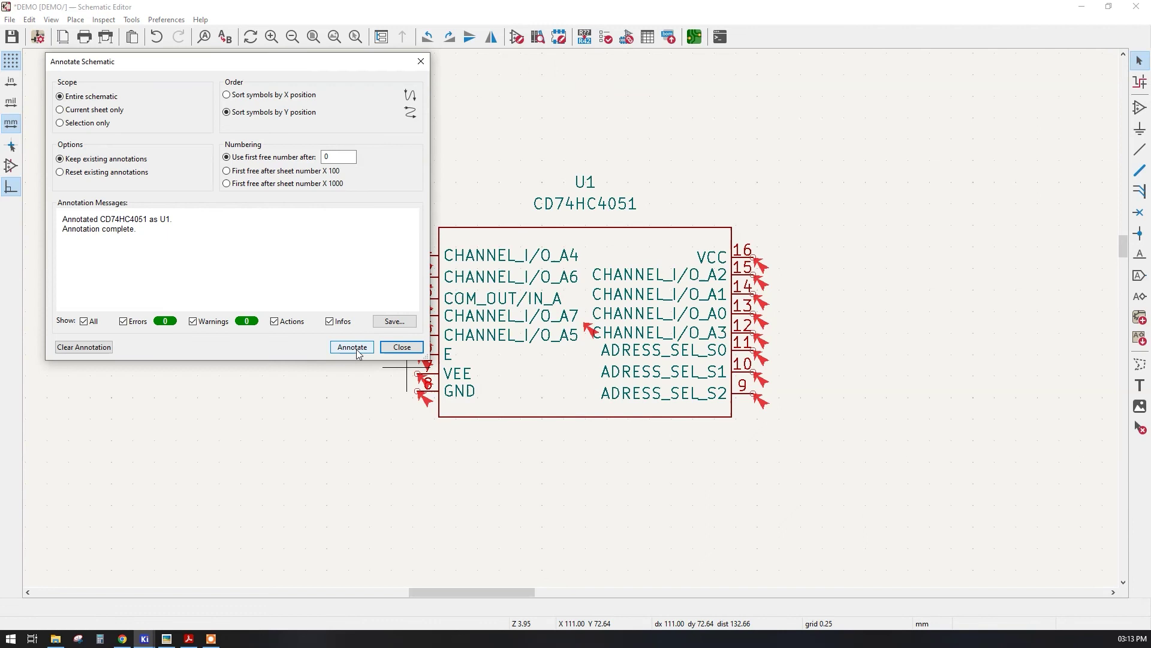
click(402, 347)
Step: Delete all electrical rules check markers from the schematic
click(626, 37)
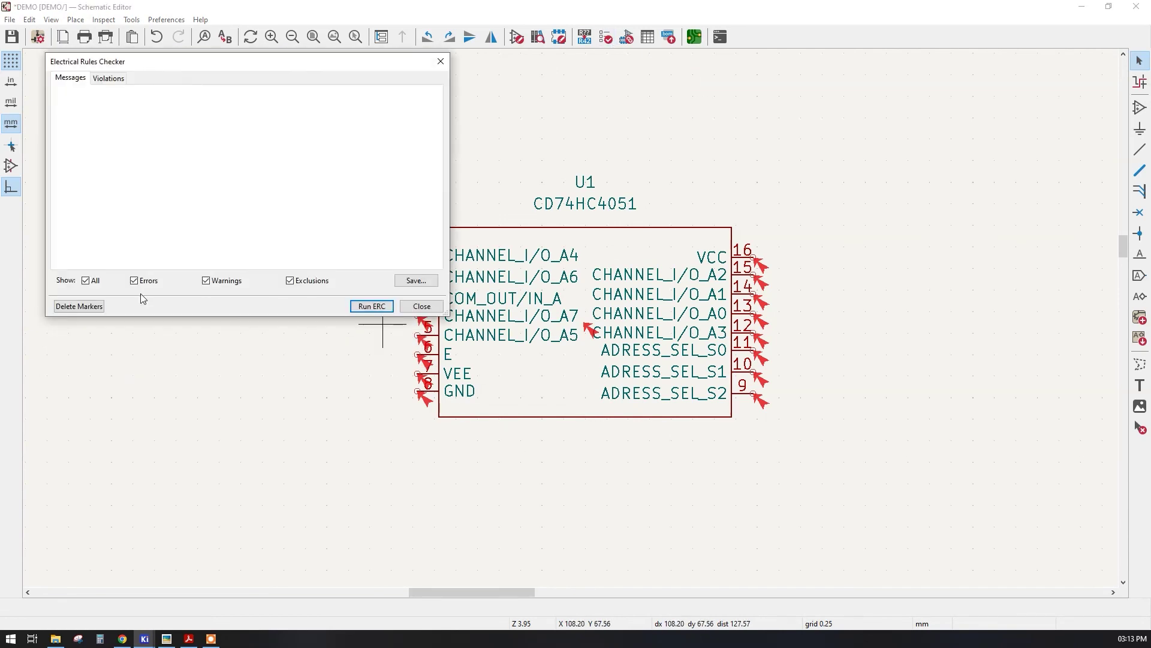
click(78, 306)
click(414, 307)
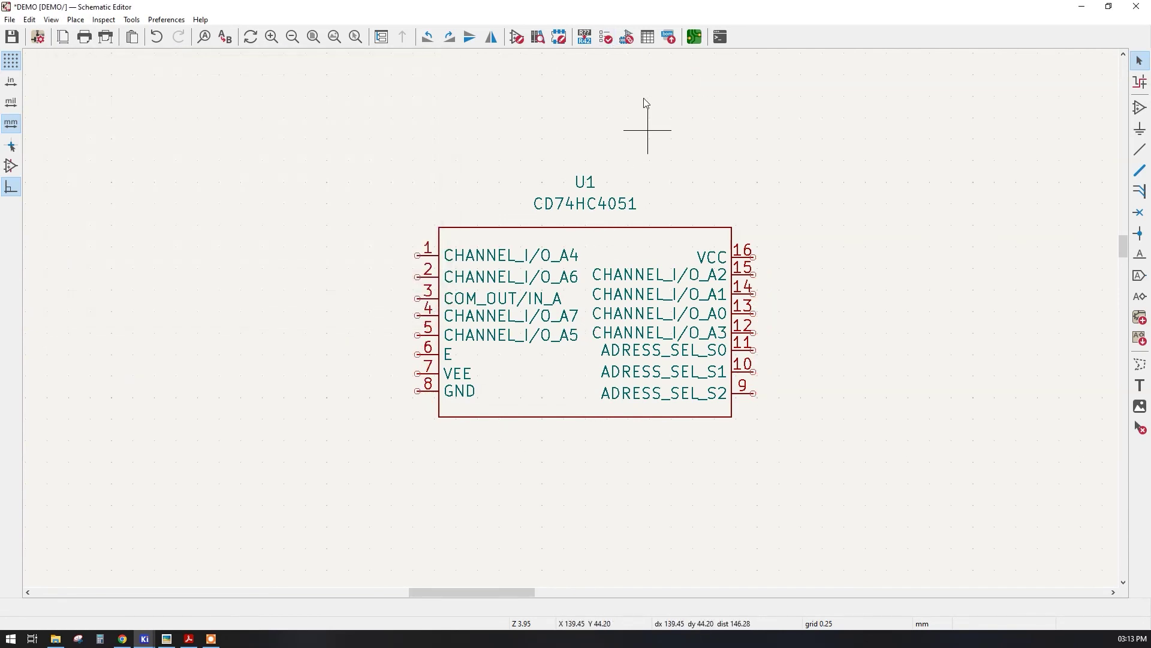
Step: Open the PCB Editor, update the board from the schematic, and place the U1 footprint near the middle of the sheet
click(694, 37)
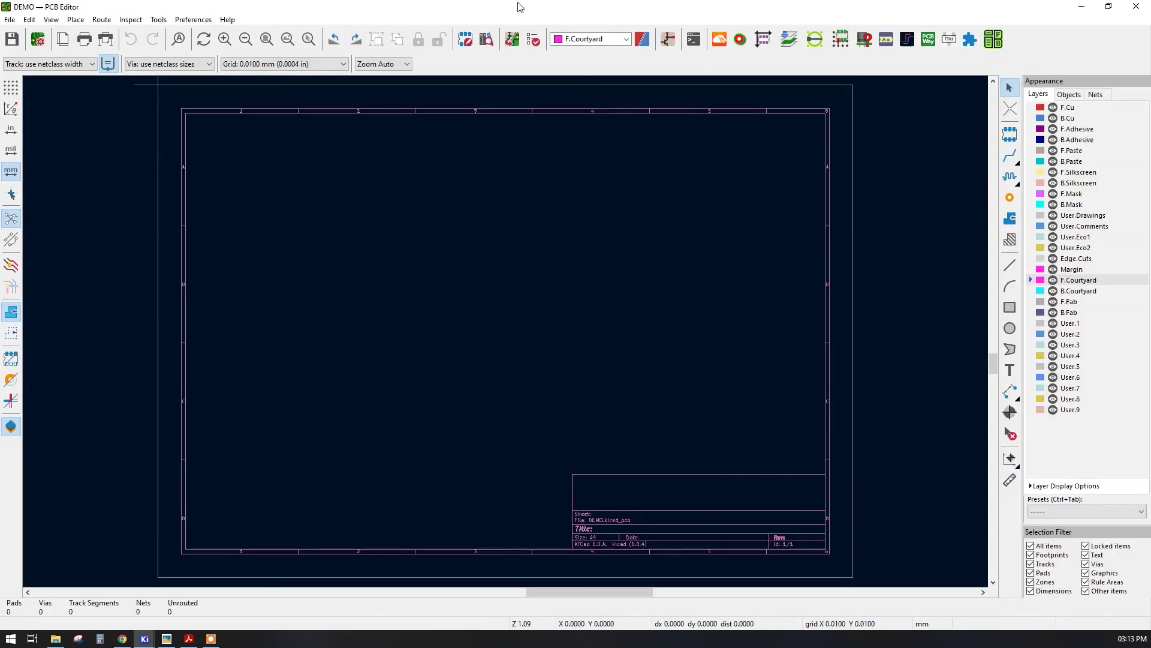
click(514, 40)
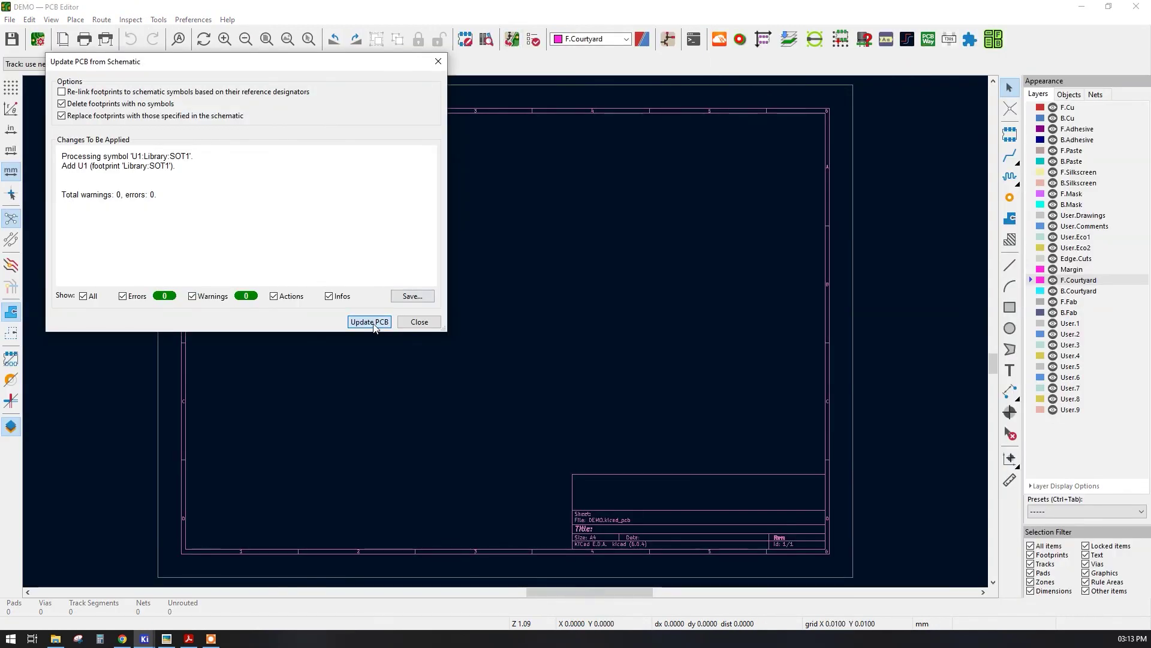
click(370, 322)
click(420, 322)
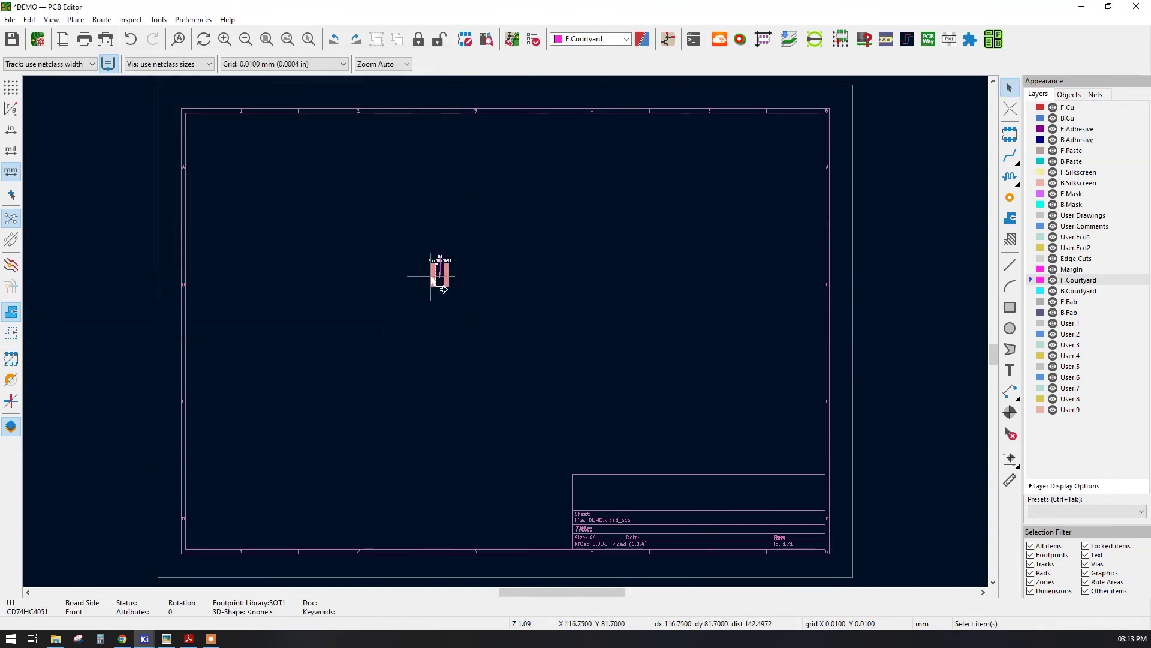
scroll(432, 279, up, 10)
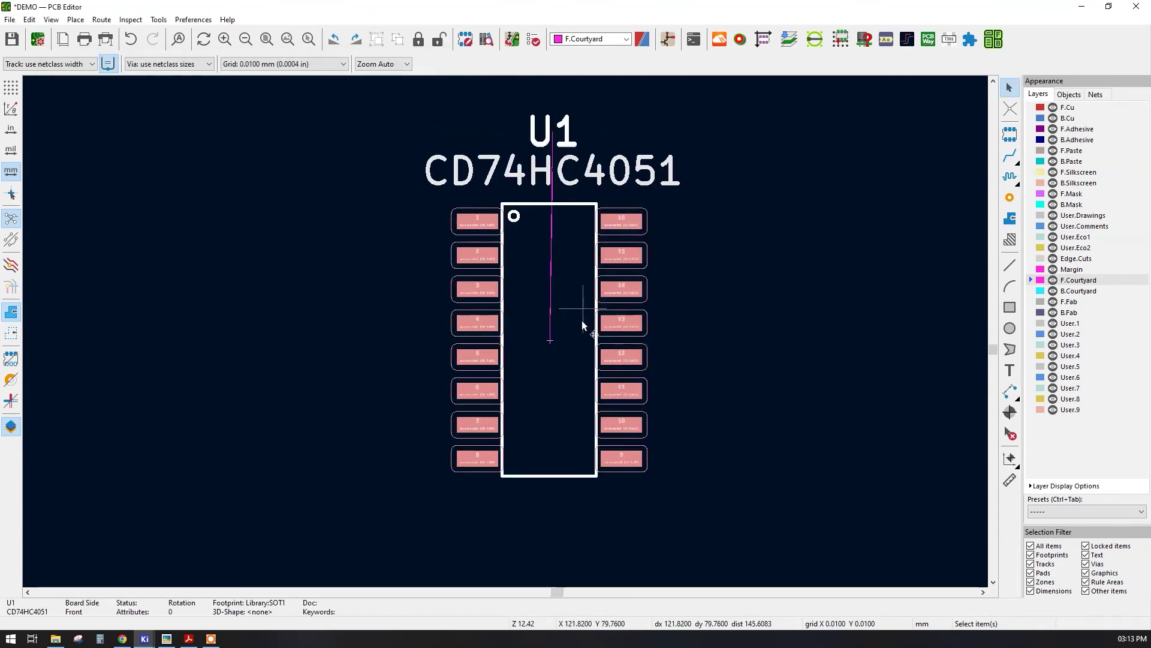
click(580, 325)
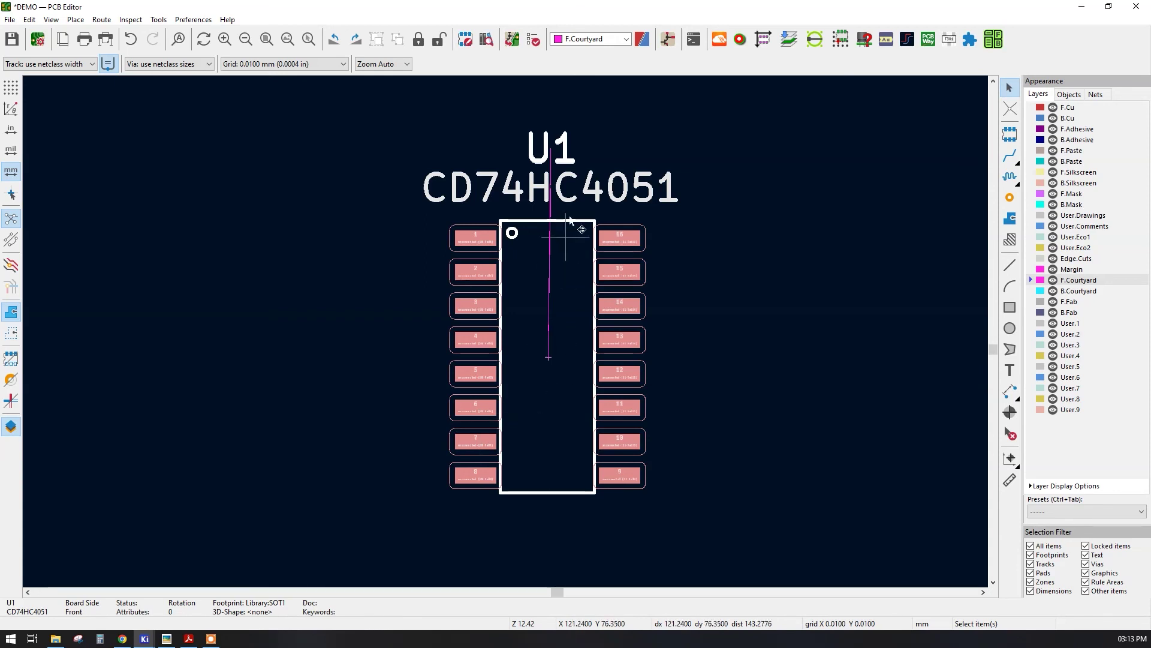
Step: Shift the U1 reference and CD74HC4051 value texts slightly left to centre them above the footprint outline
drag(699, 205, 453, 137)
drag(503, 183, 564, 192)
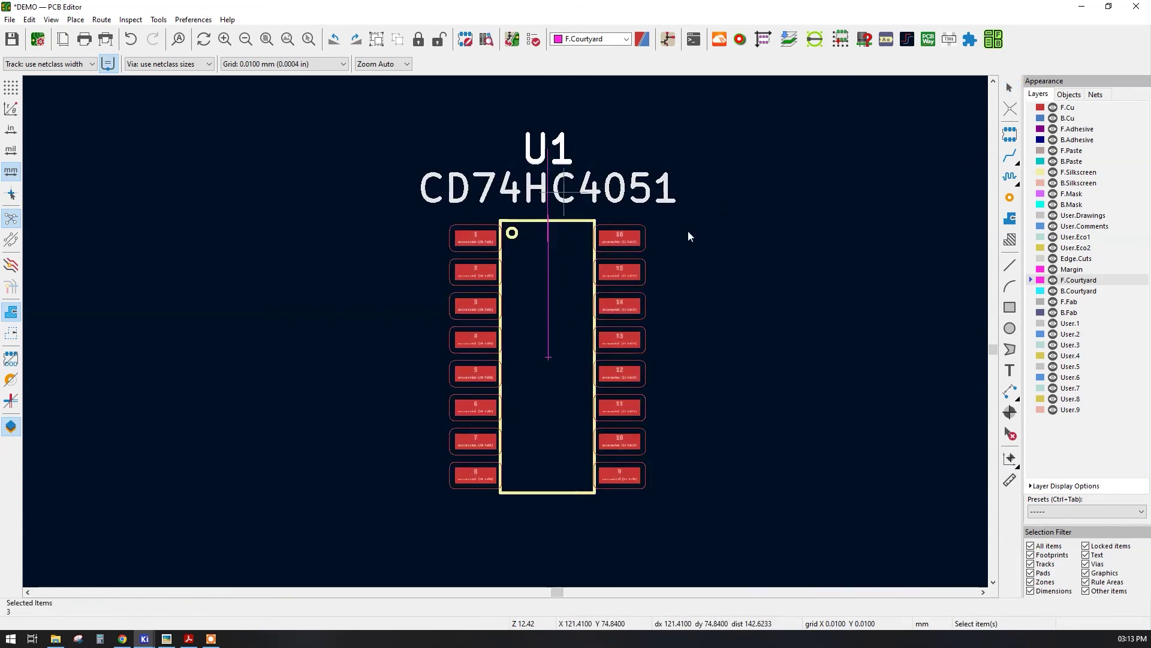
click(719, 236)
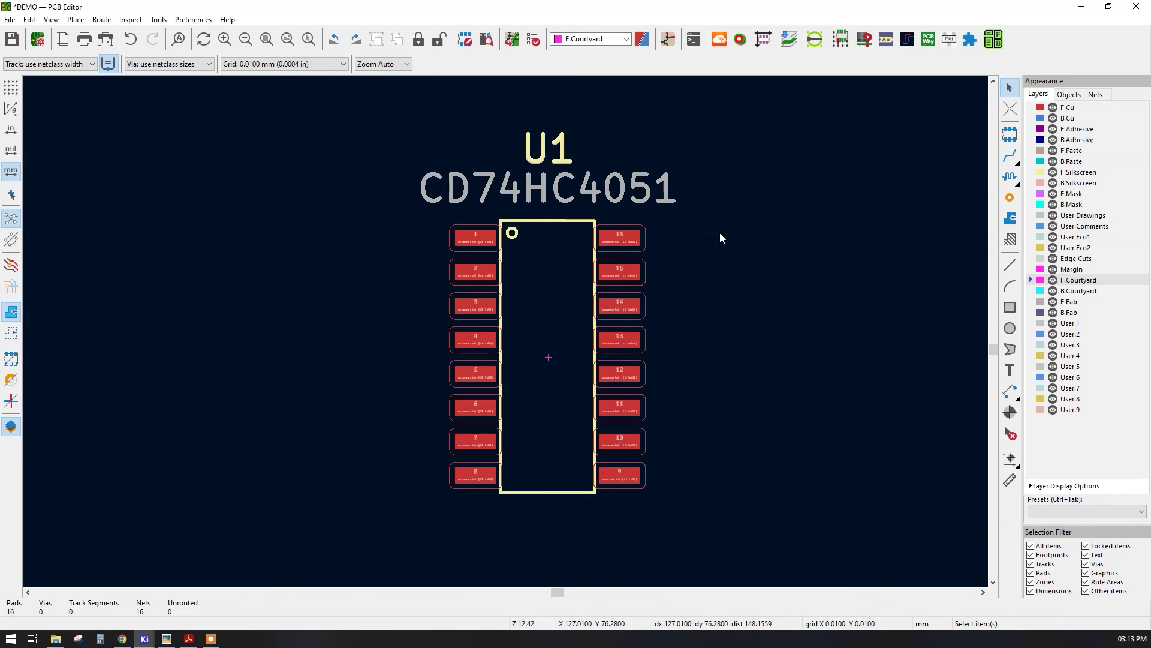